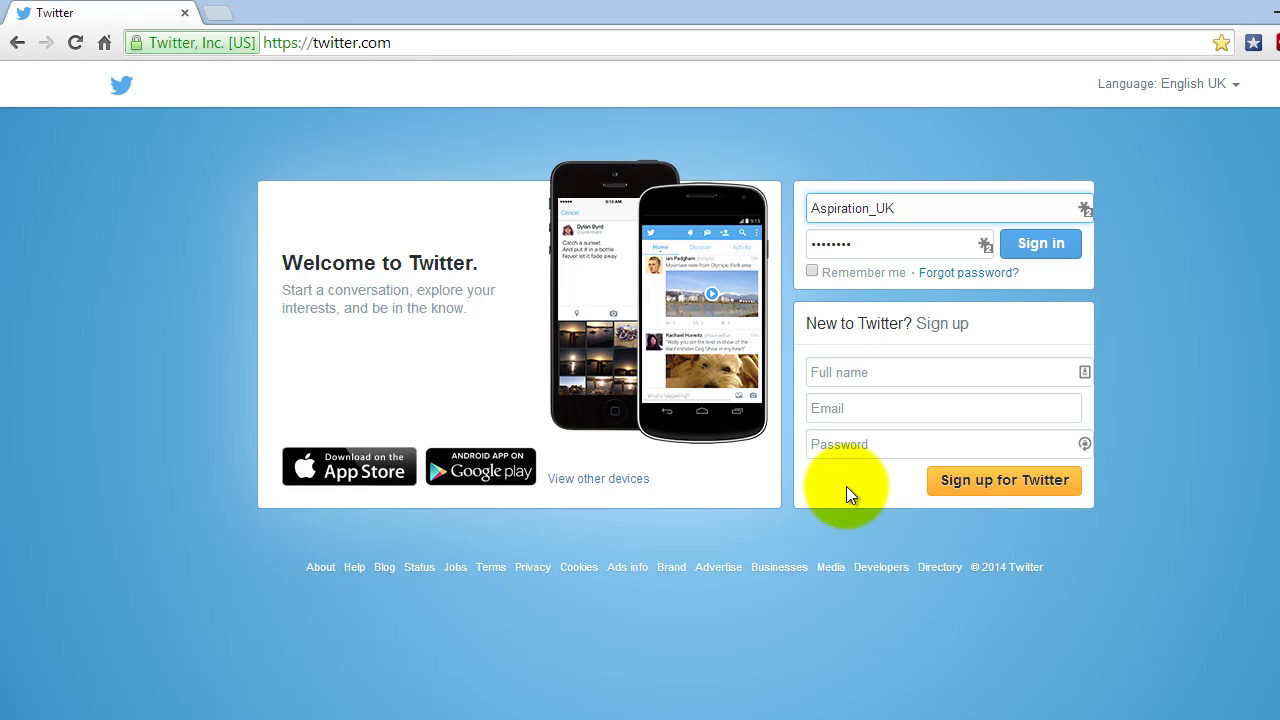
# - Sign in with the prefilled credentials and view the Home, Notifications and Discover pages
pyautogui.click(1041, 256)
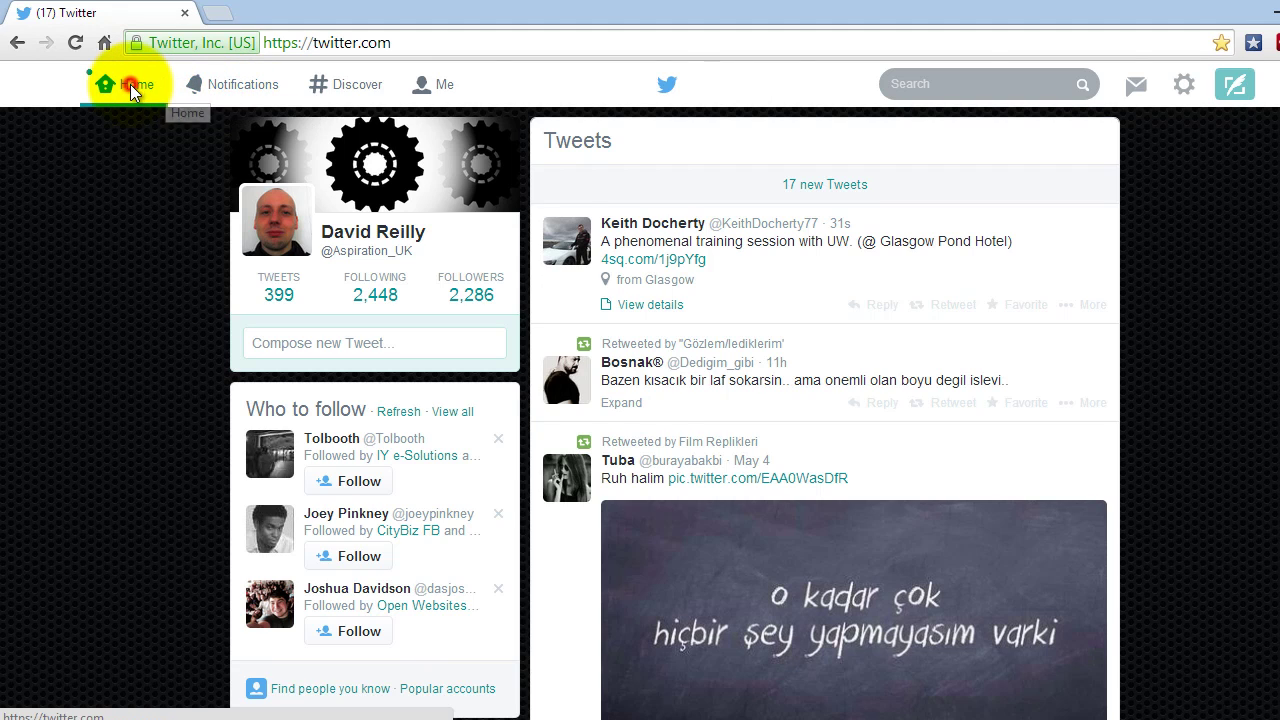
pyautogui.click(131, 88)
pyautogui.click(210, 86)
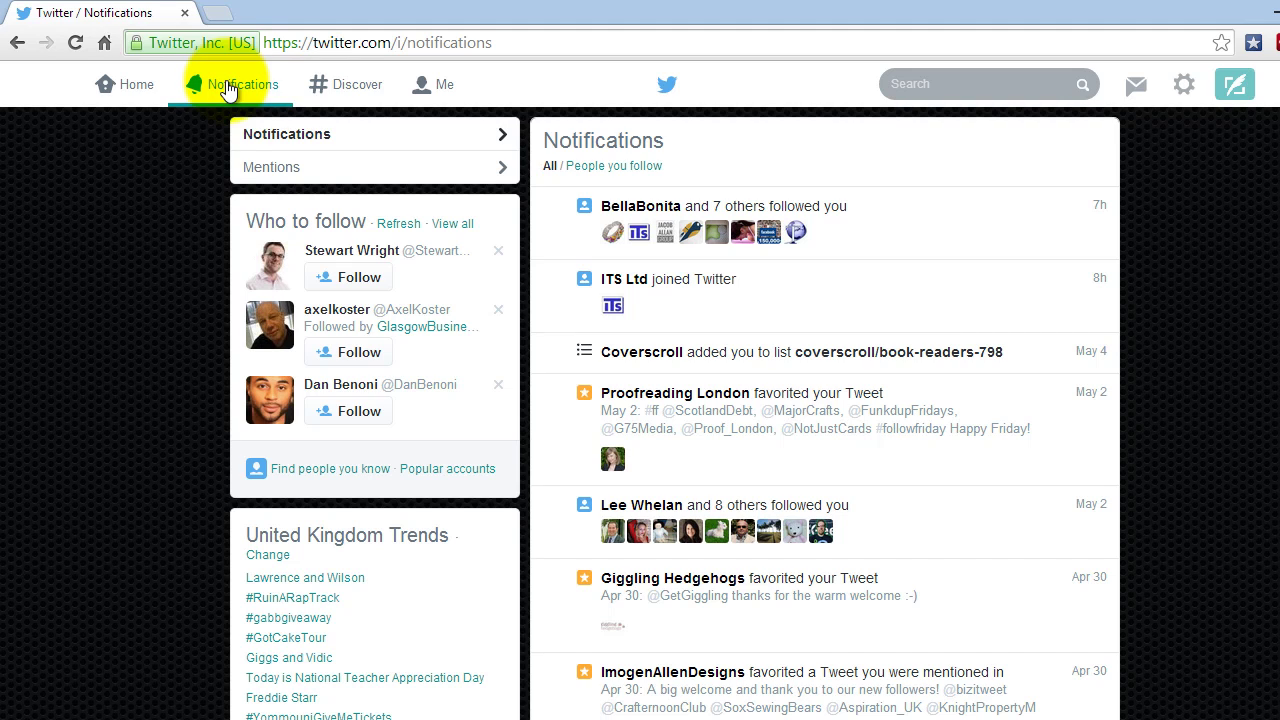
pyautogui.click(357, 86)
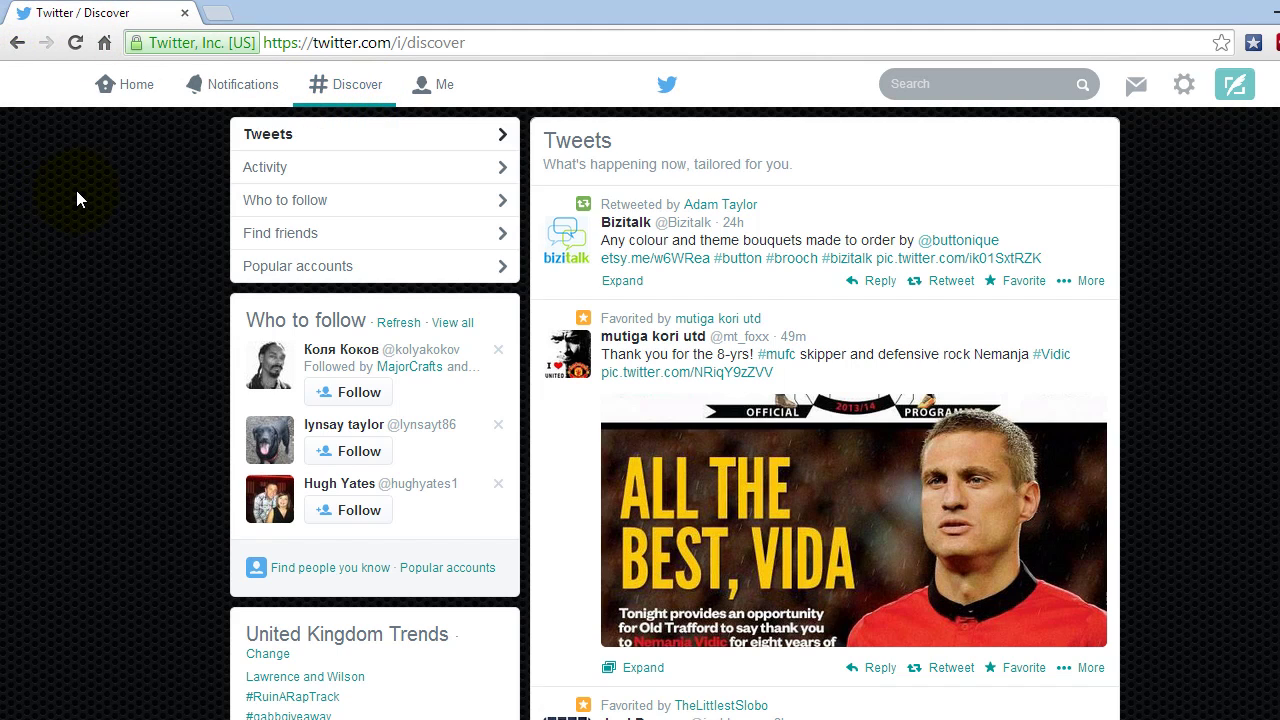
# - Open the account's own profile page and look through its statistics and posted tweets
pyautogui.click(428, 85)
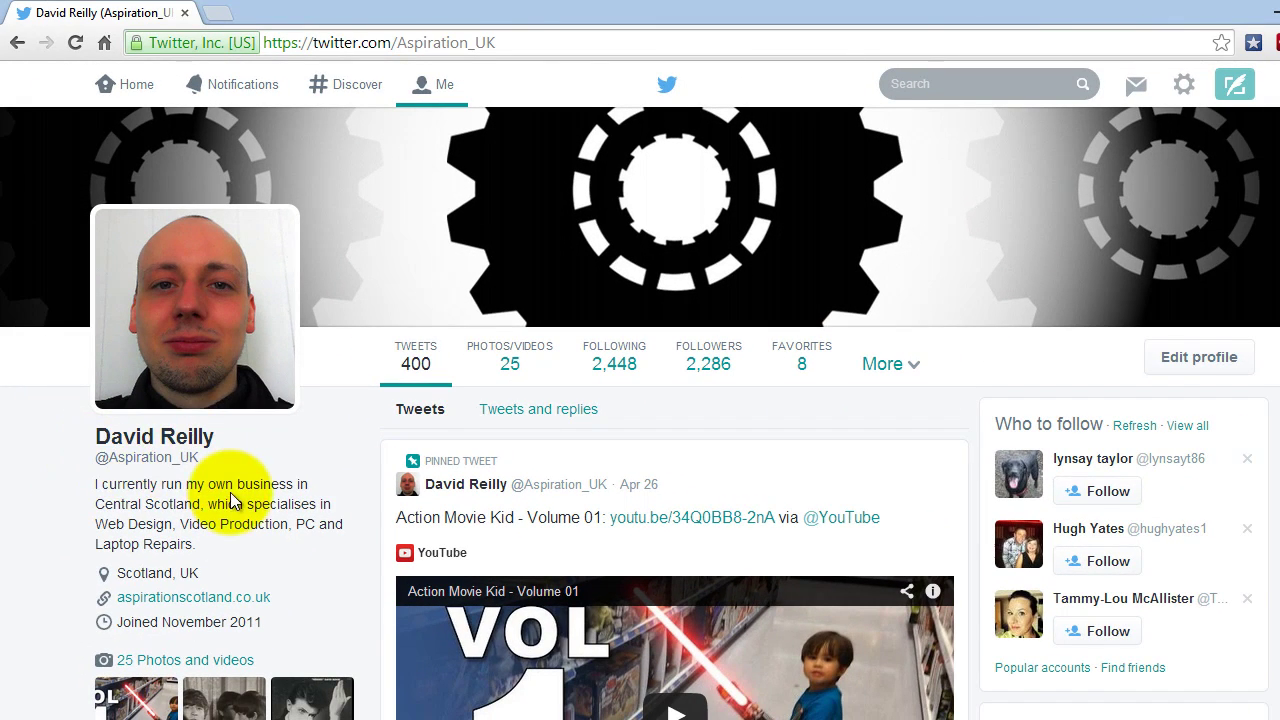
pyautogui.scroll(-4, 230, 490)
pyautogui.scroll(5, 240, 410)
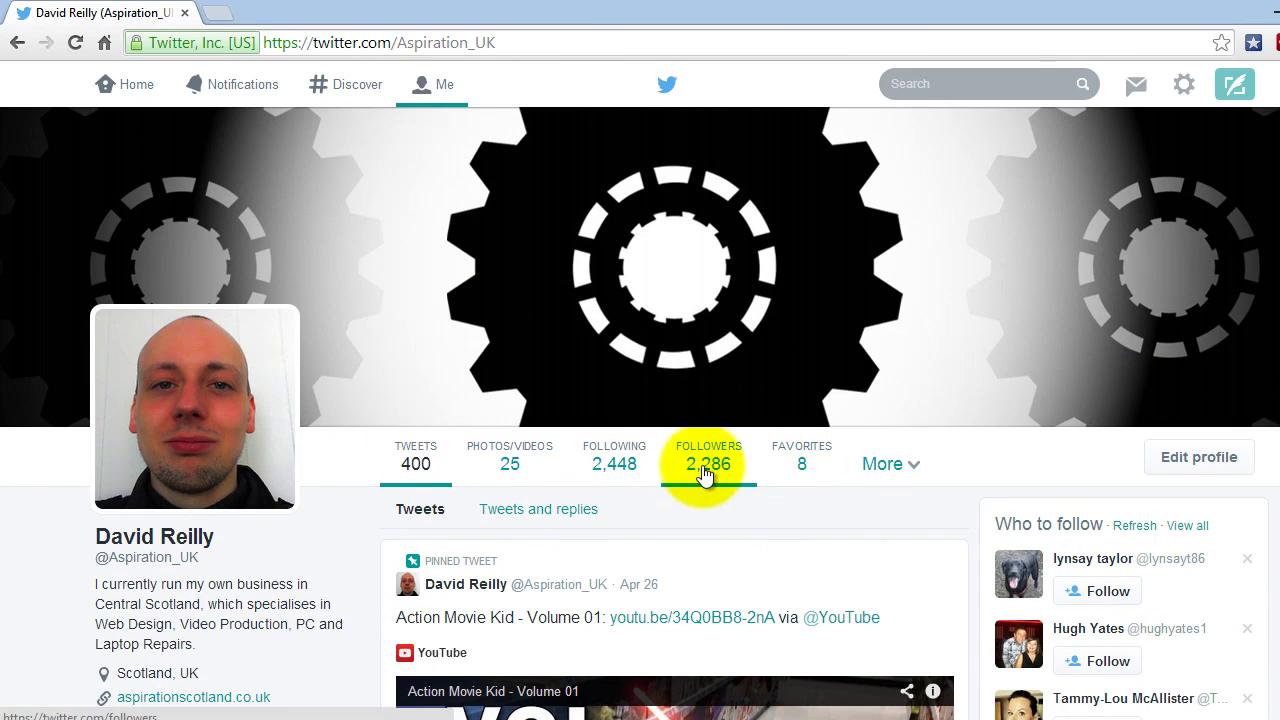
pyautogui.scroll(-4, 820, 434)
pyautogui.scroll(-7, 818, 434)
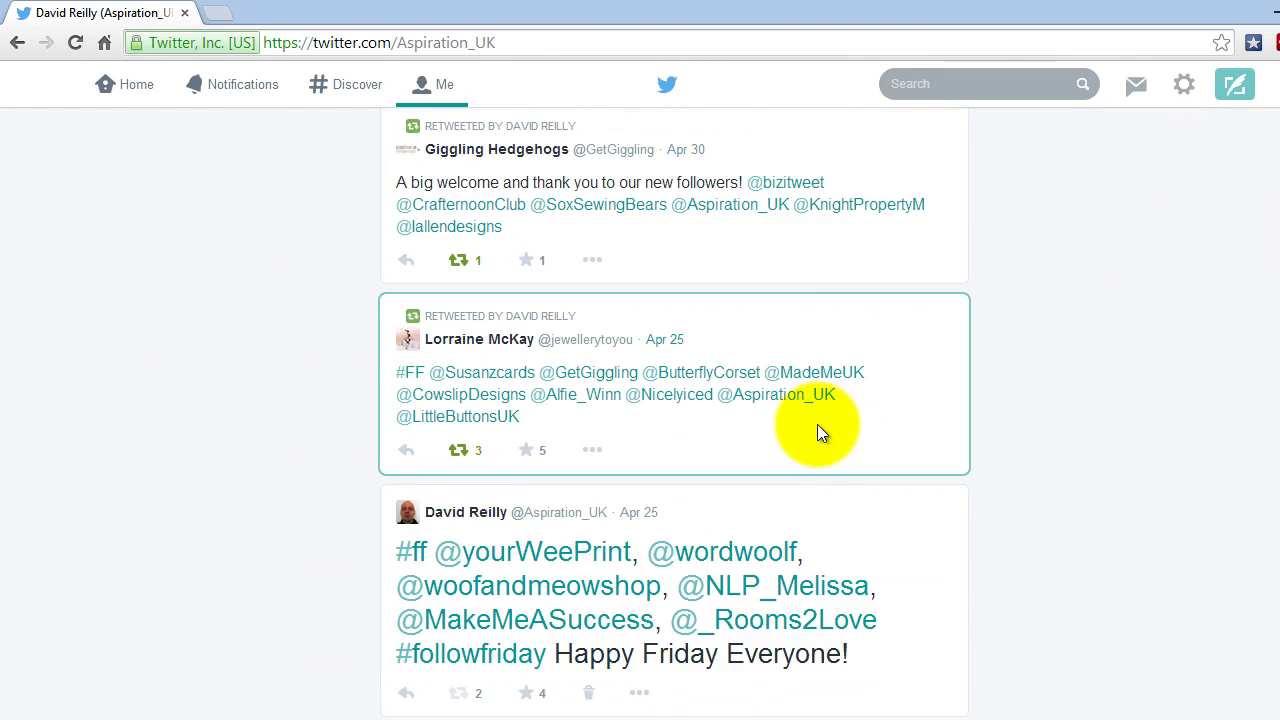
pyautogui.scroll(-1, 817, 424)
pyautogui.scroll(-2, 817, 424)
pyautogui.scroll(-10, 817, 424)
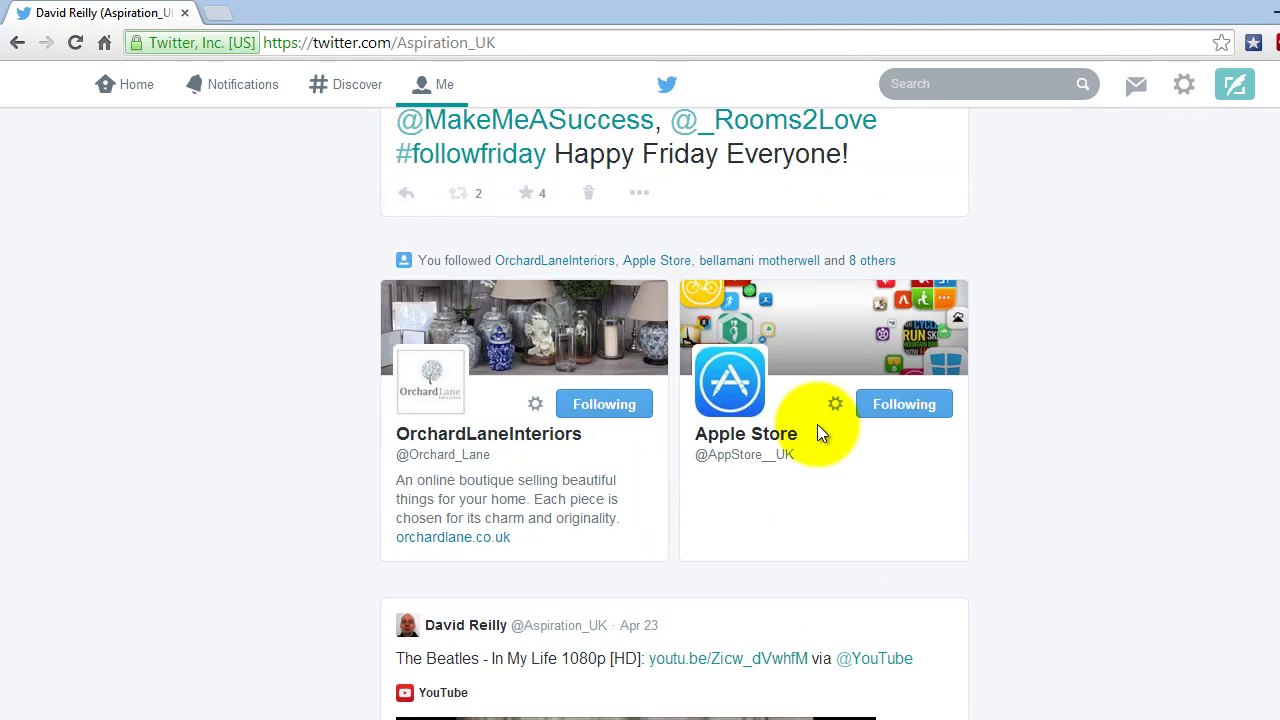
pyautogui.scroll(-1, 818, 434)
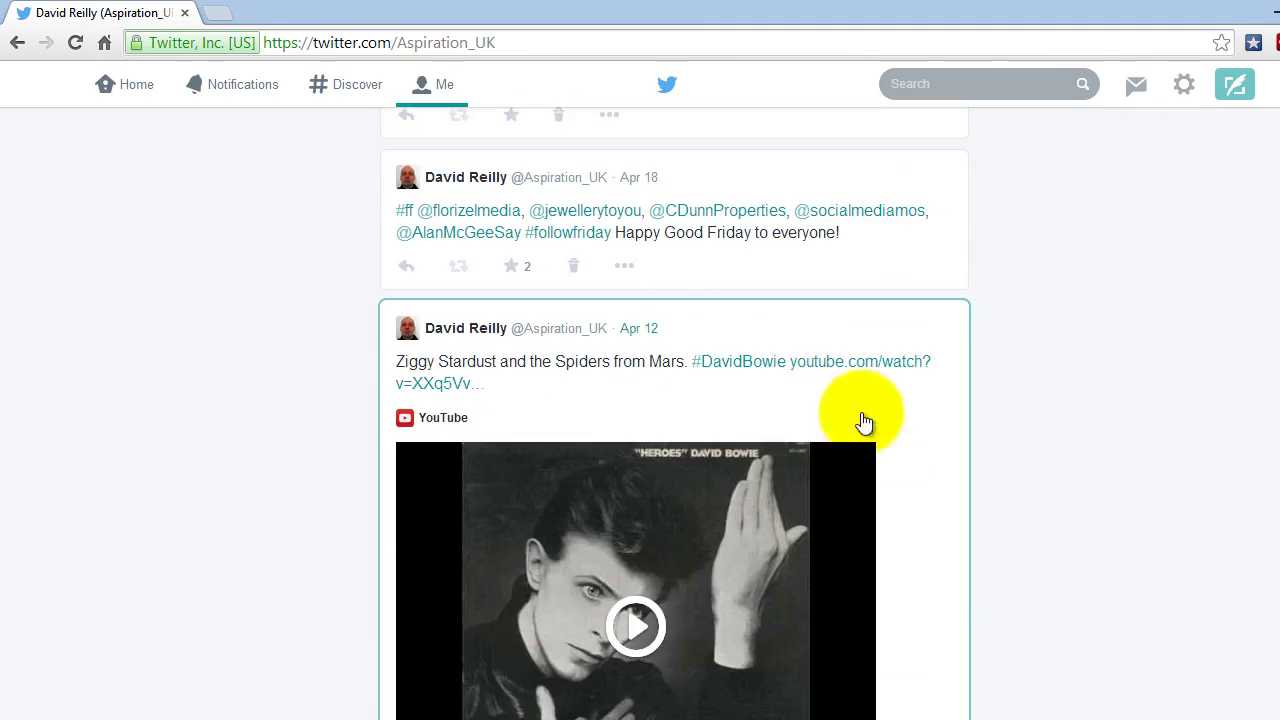
pyautogui.scroll(-8, 818, 434)
pyautogui.scroll(20, 818, 434)
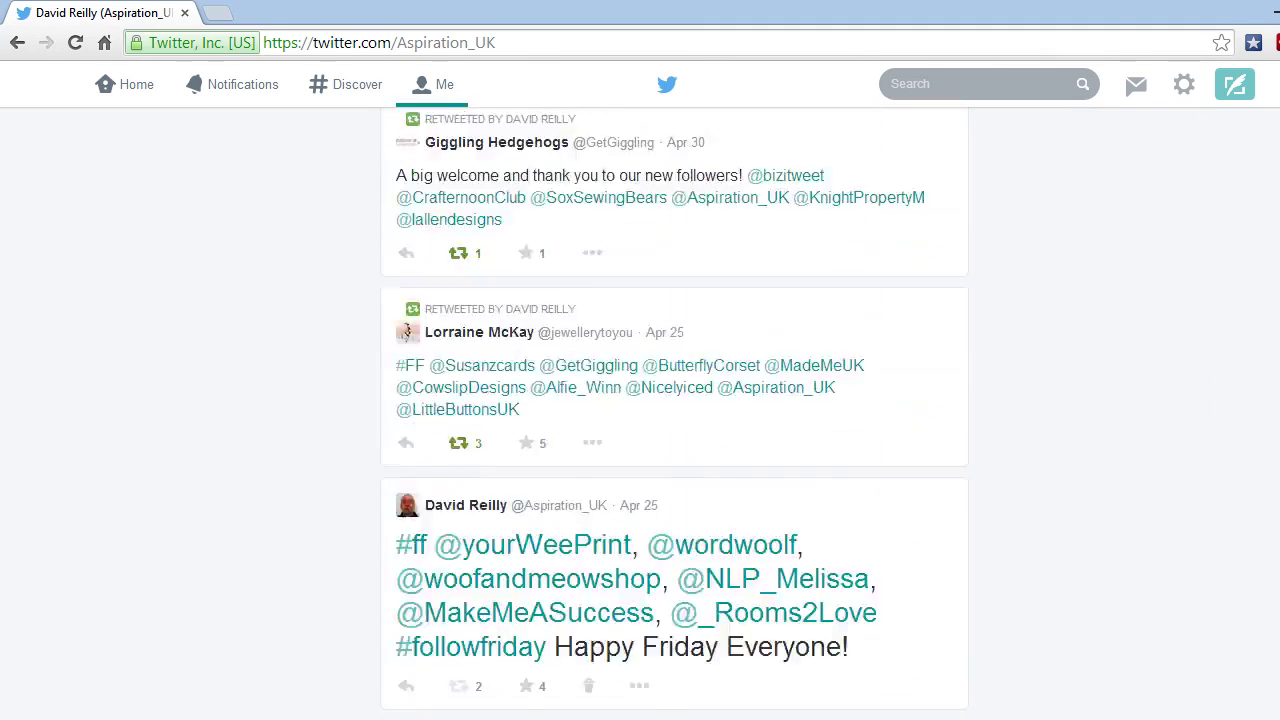
pyautogui.scroll(-2, 3, 478)
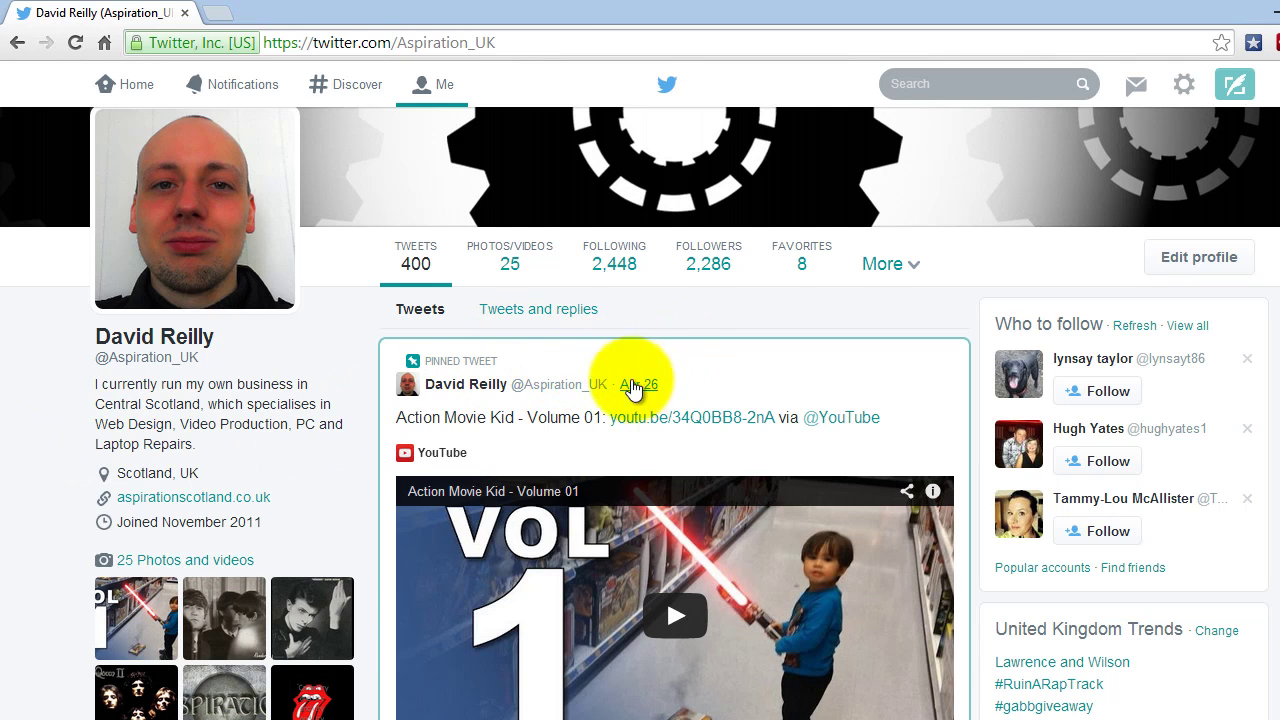
# - Examine the pinned "Action Movie Kid - Volume 01" tweet at the head of the profile timeline
pyautogui.scroll(-1, 378, 323)
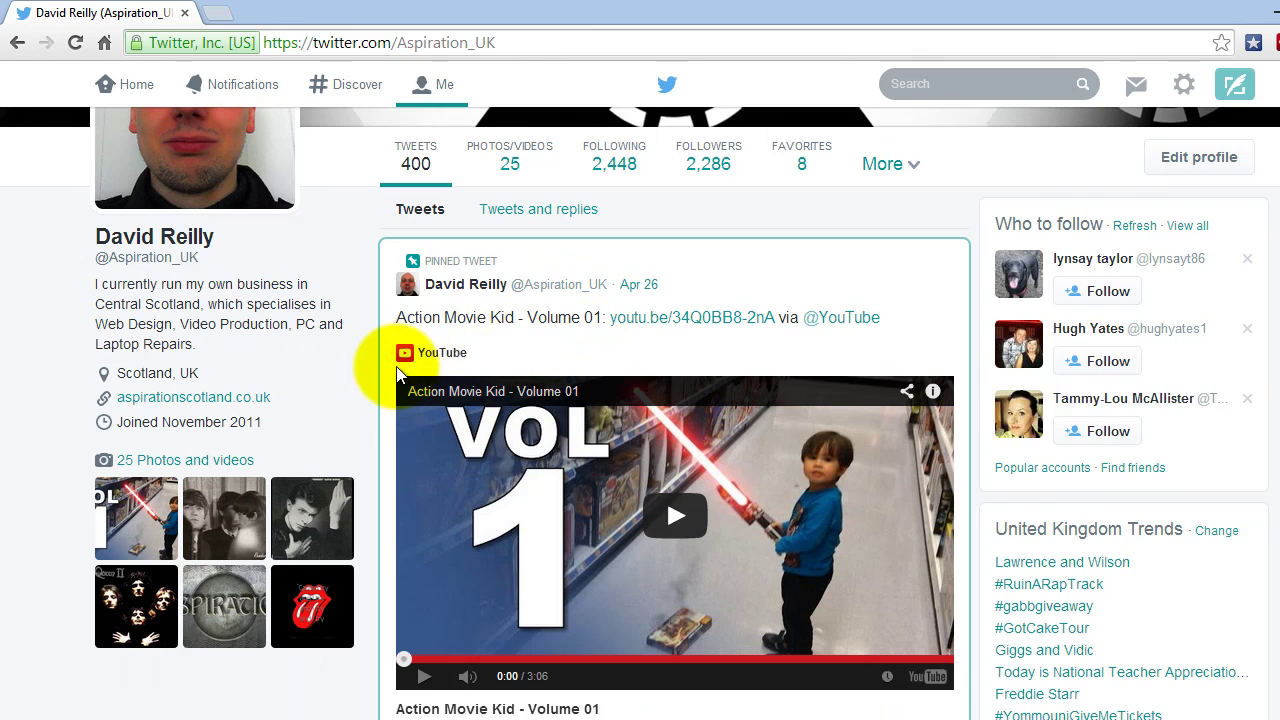
pyautogui.scroll(-1, 400, 372)
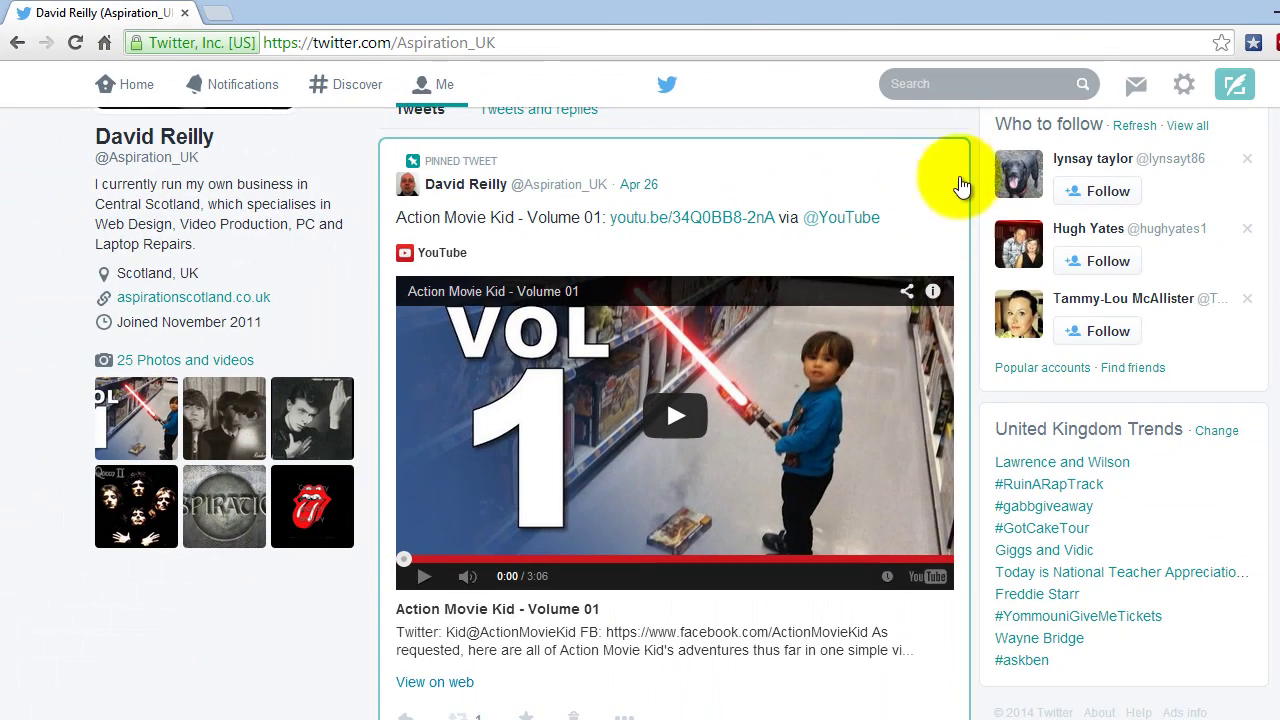
pyautogui.scroll(-1, 950, 250)
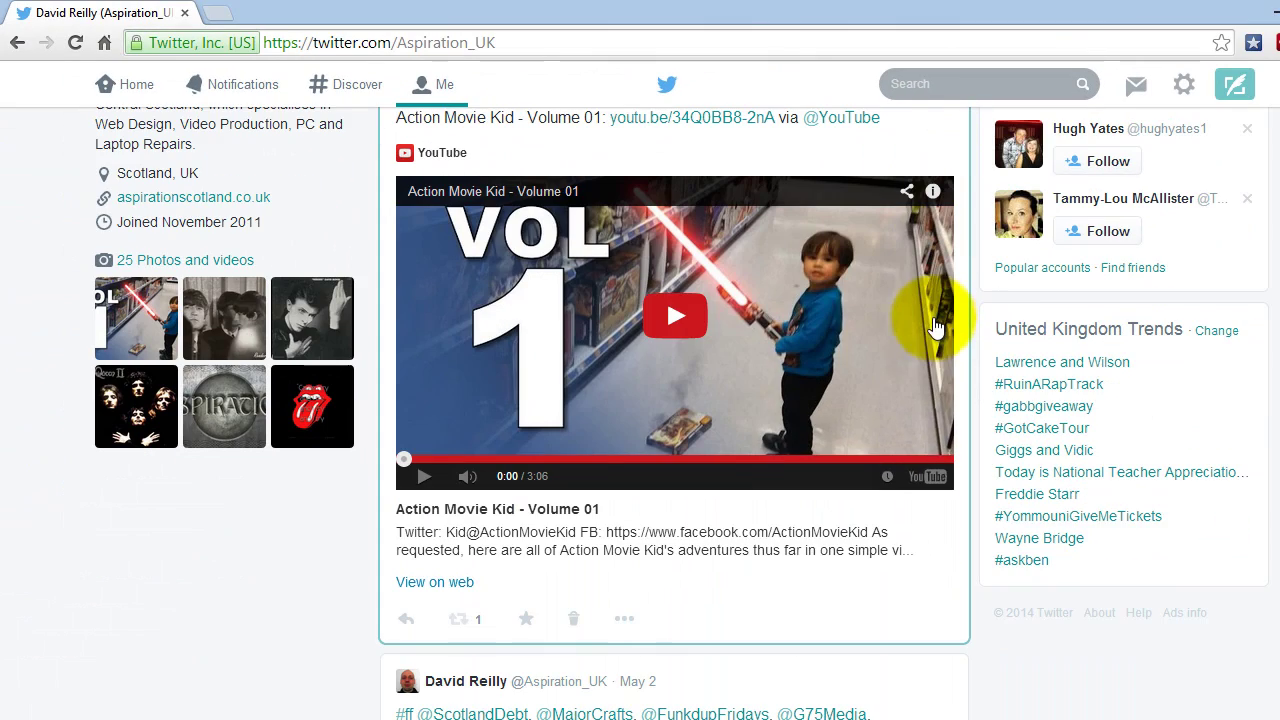
pyautogui.scroll(1, 740, 160)
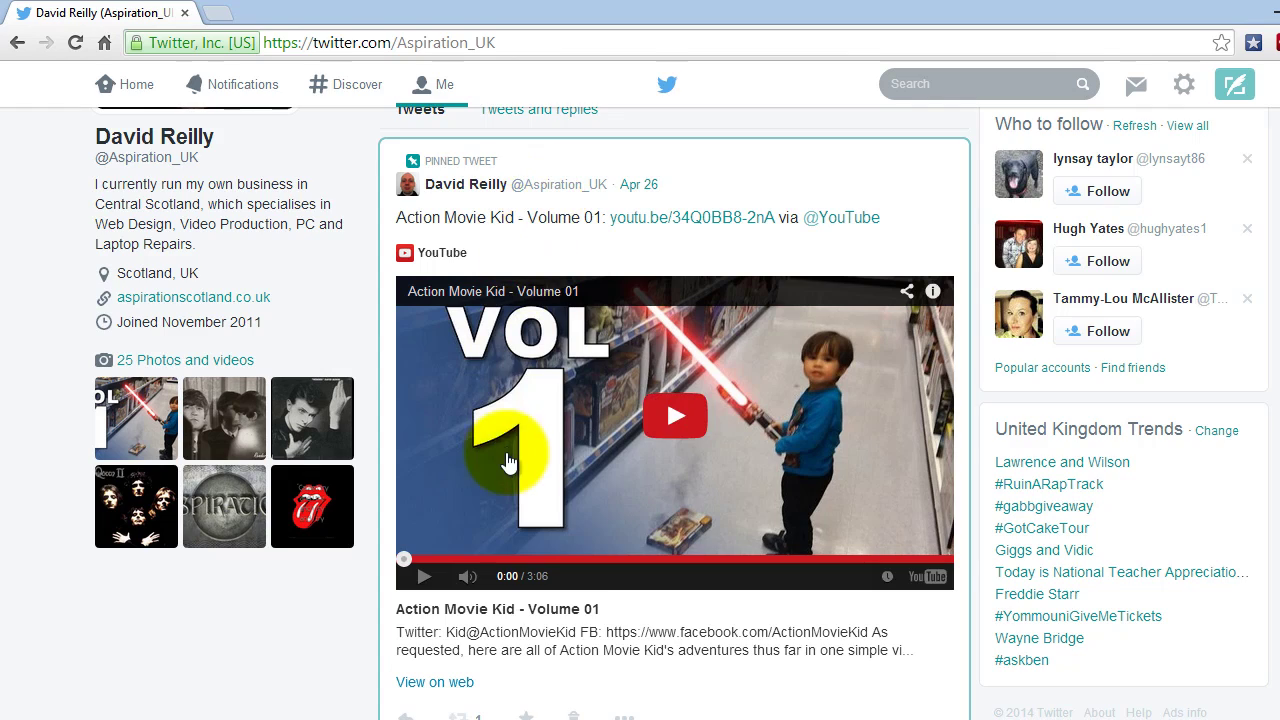
# - Unpin the "Action Movie Kid - Volume 01" tweet from the profile page and reload the profile
pyautogui.scroll(-1, 517, 460)
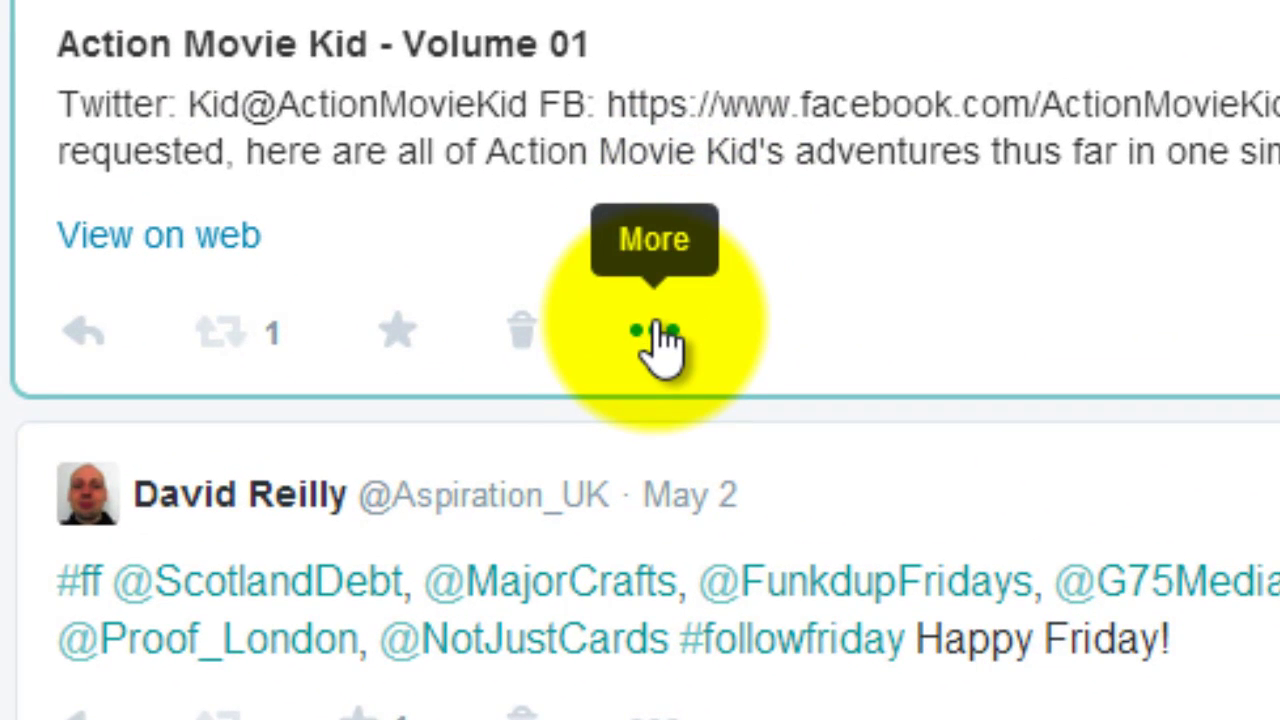
pyautogui.click(657, 338)
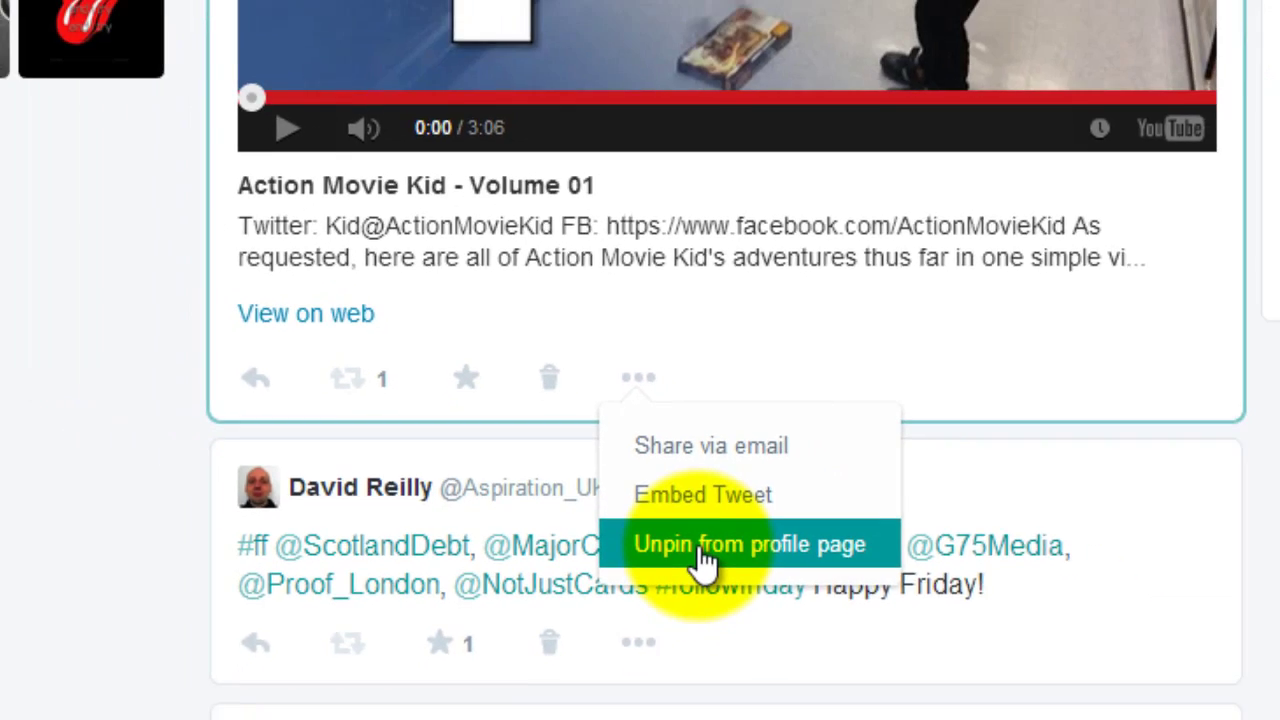
pyautogui.click(742, 585)
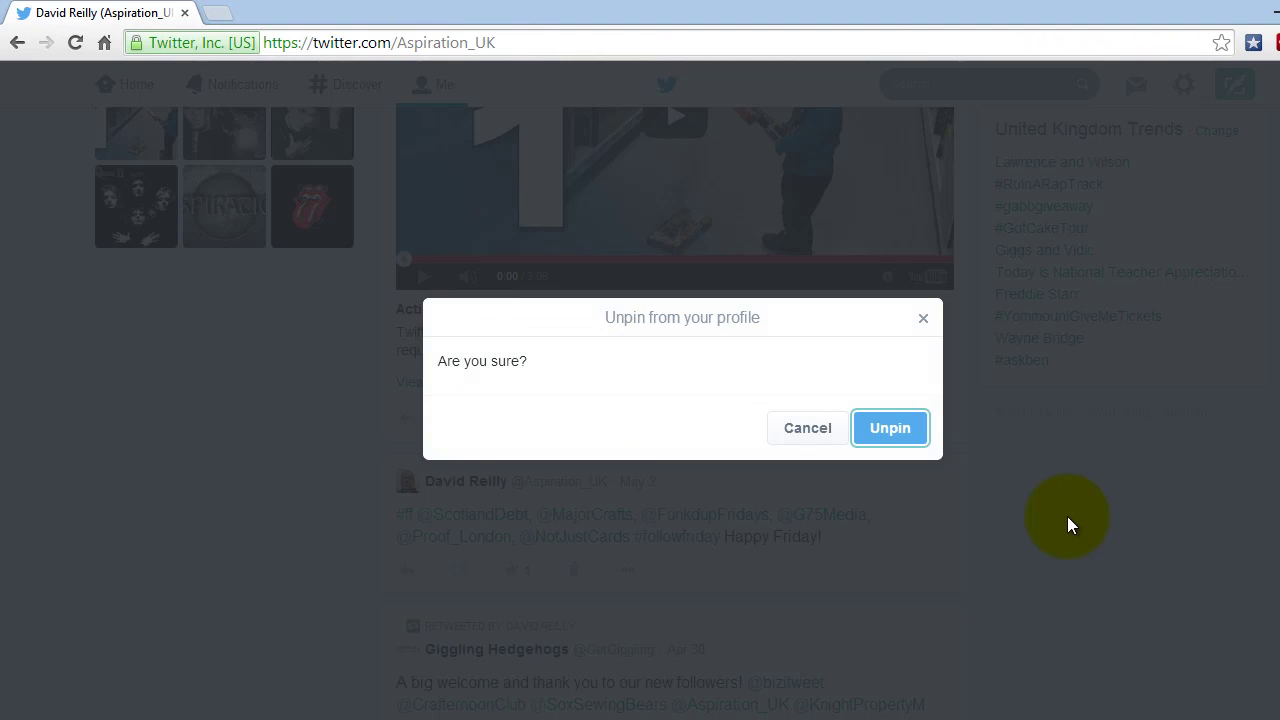
pyautogui.click(900, 432)
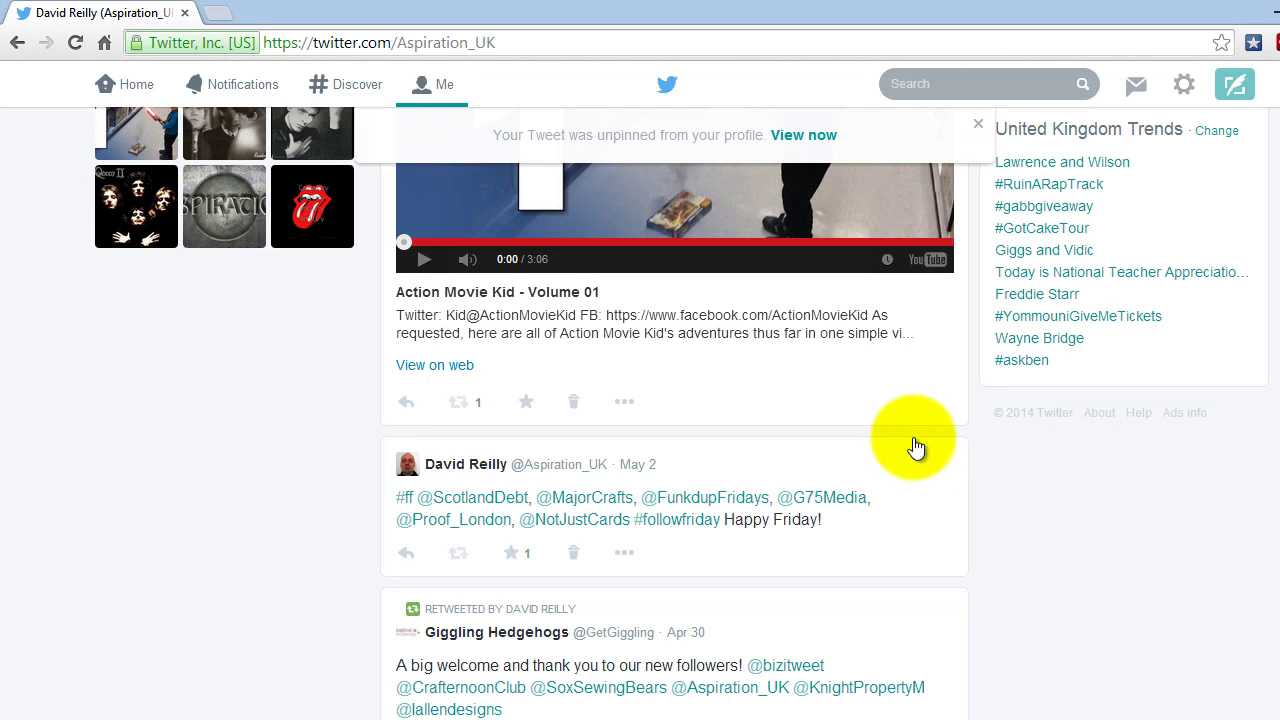
pyautogui.scroll(2, 873, 428)
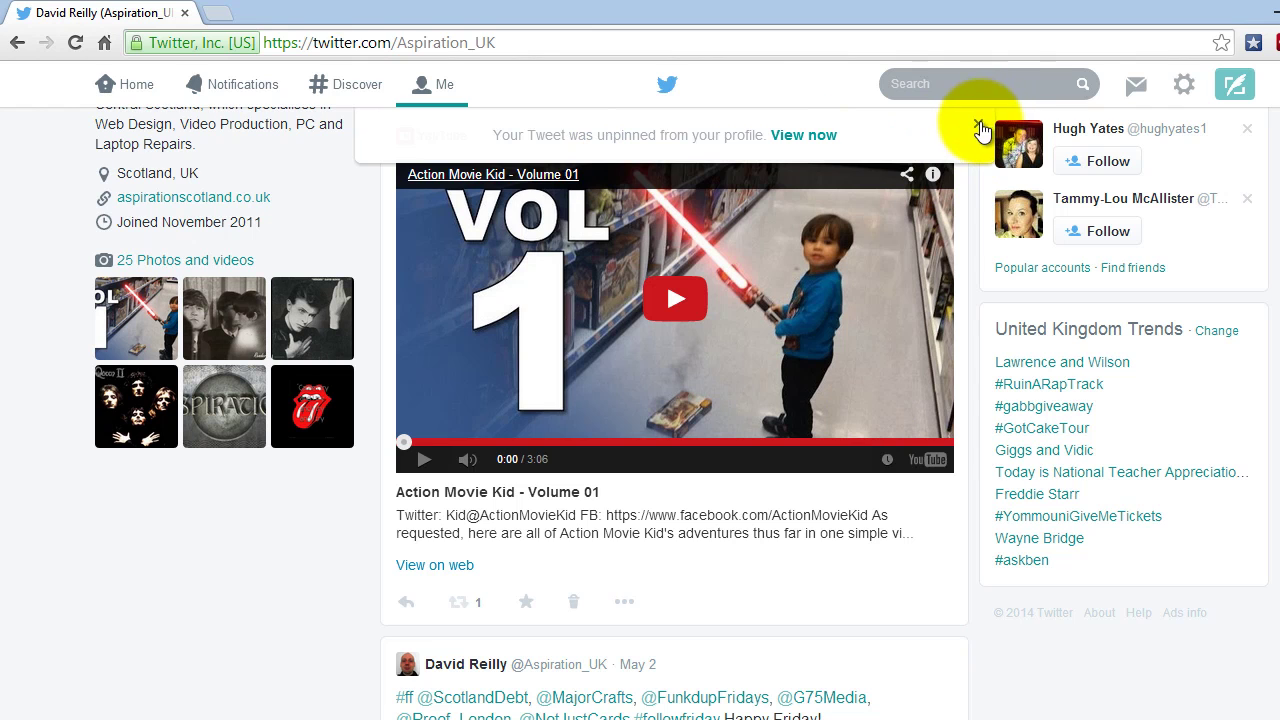
pyautogui.click(790, 140)
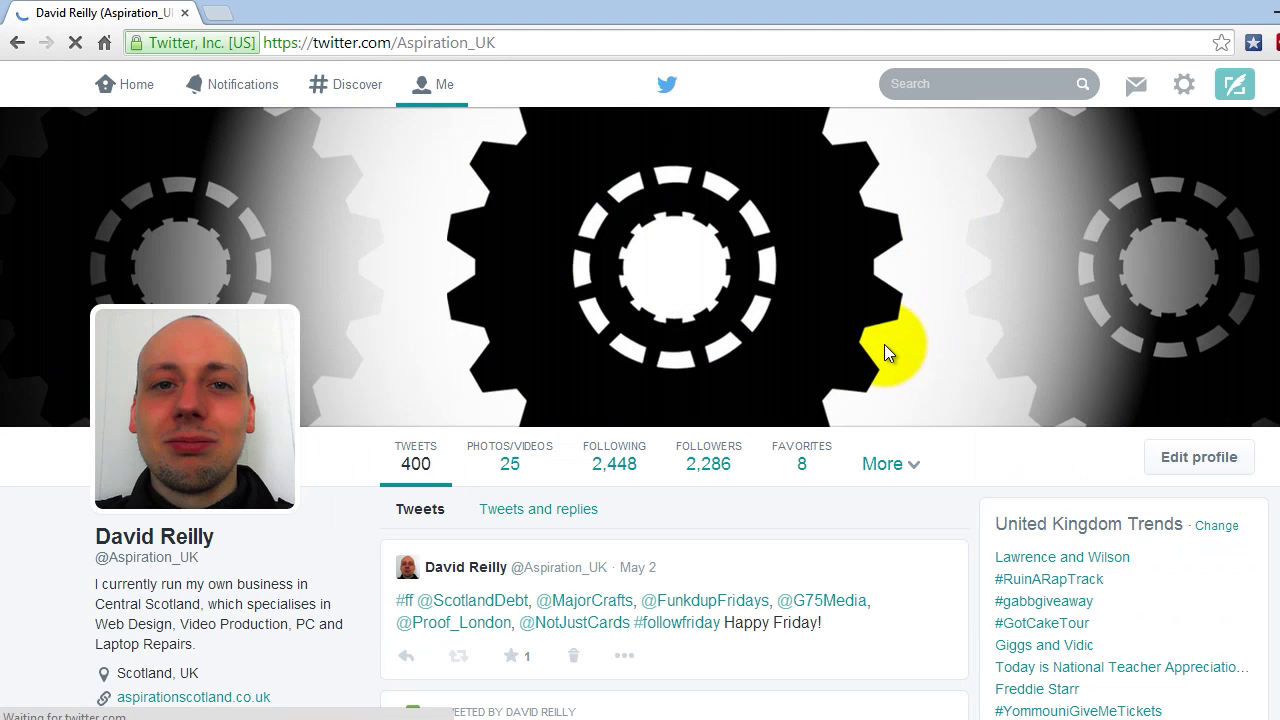
# - Find the Apr 26 "Action Movie Kid - Volume 01" tweet in the timeline and view its additional options
pyautogui.scroll(-2, 885, 346)
pyautogui.scroll(-2, 886, 354)
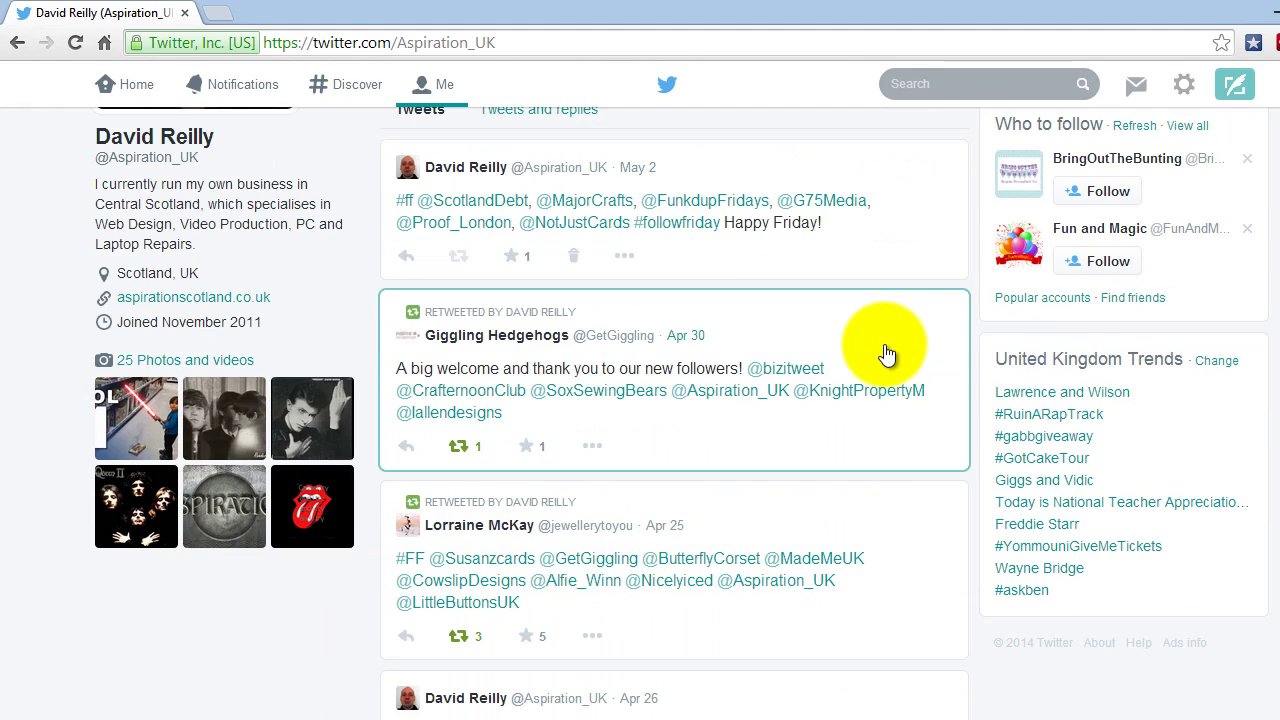
pyautogui.scroll(-6, 886, 354)
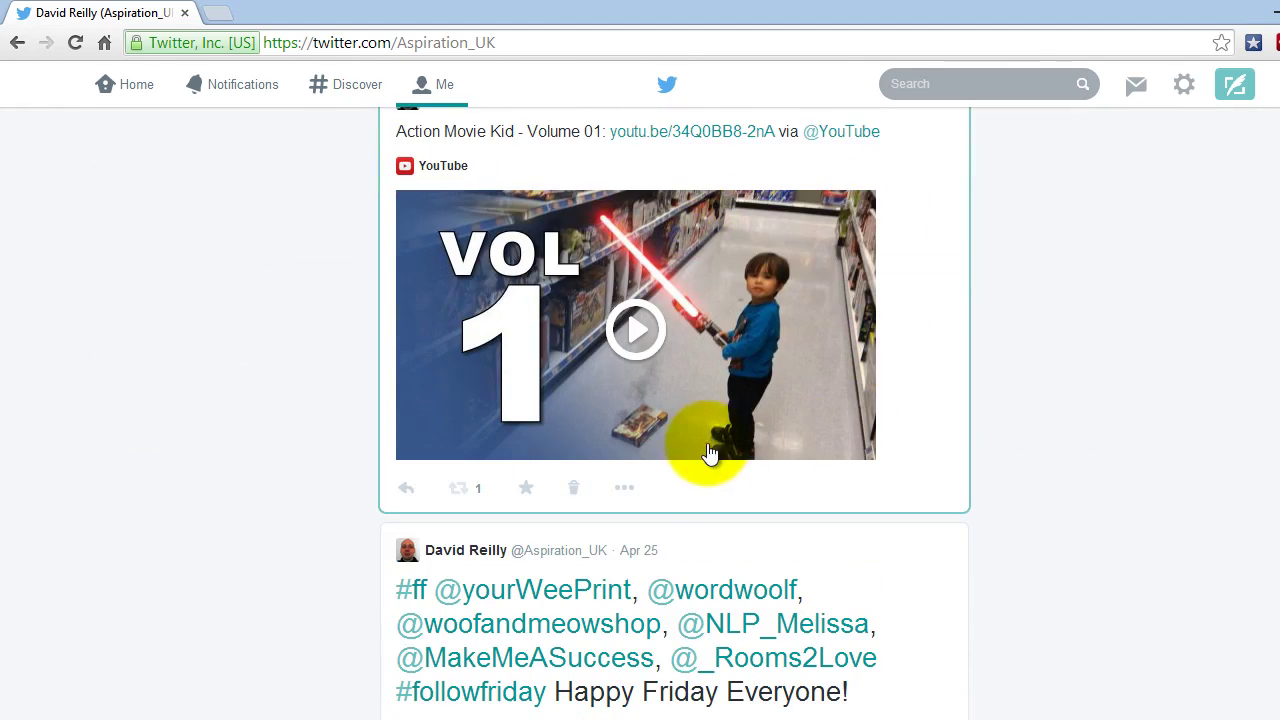
pyautogui.click(625, 489)
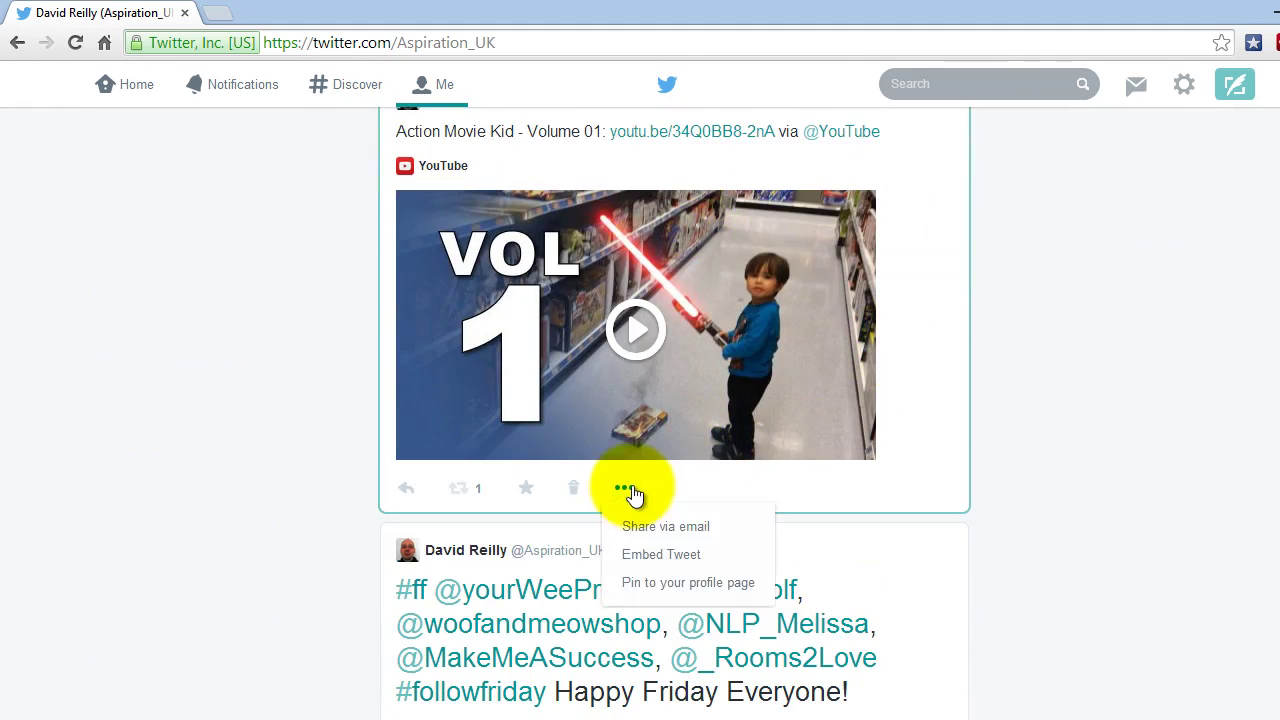
pyautogui.scroll(6, 1022, 430)
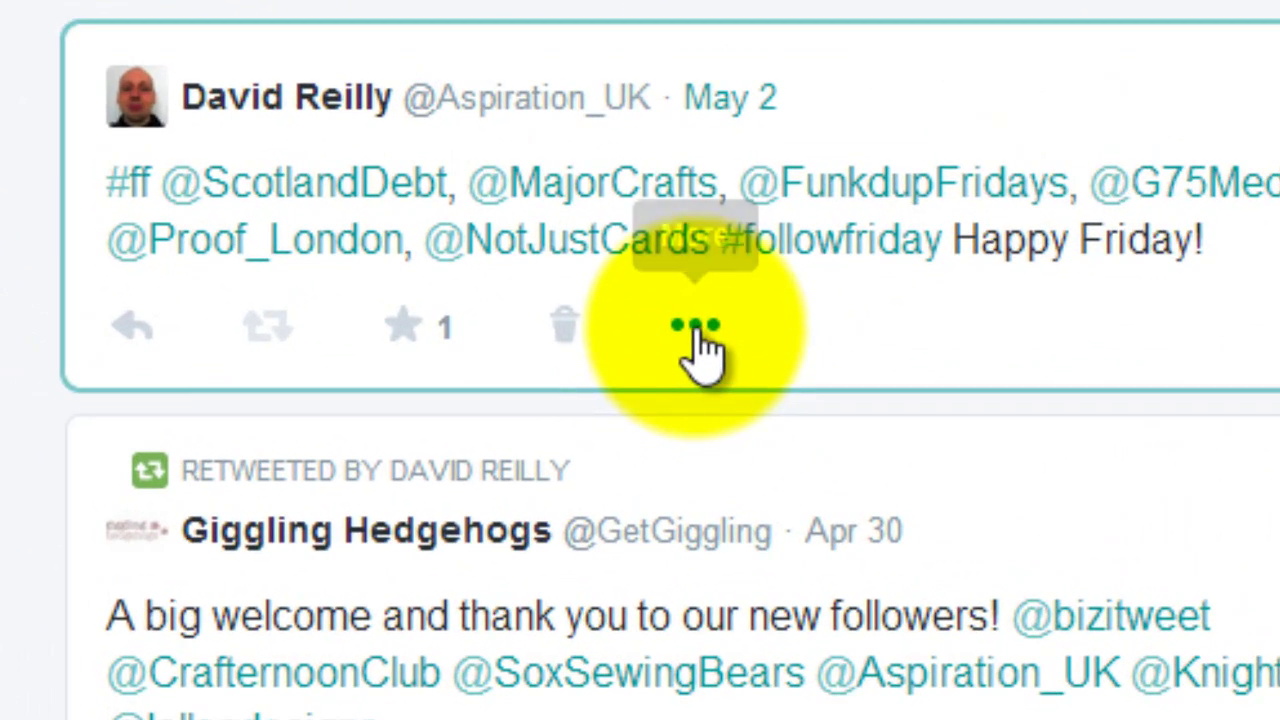
# - Pin the May 2 #followfriday tweet to the profile page and reload the profile
pyautogui.click(697, 330)
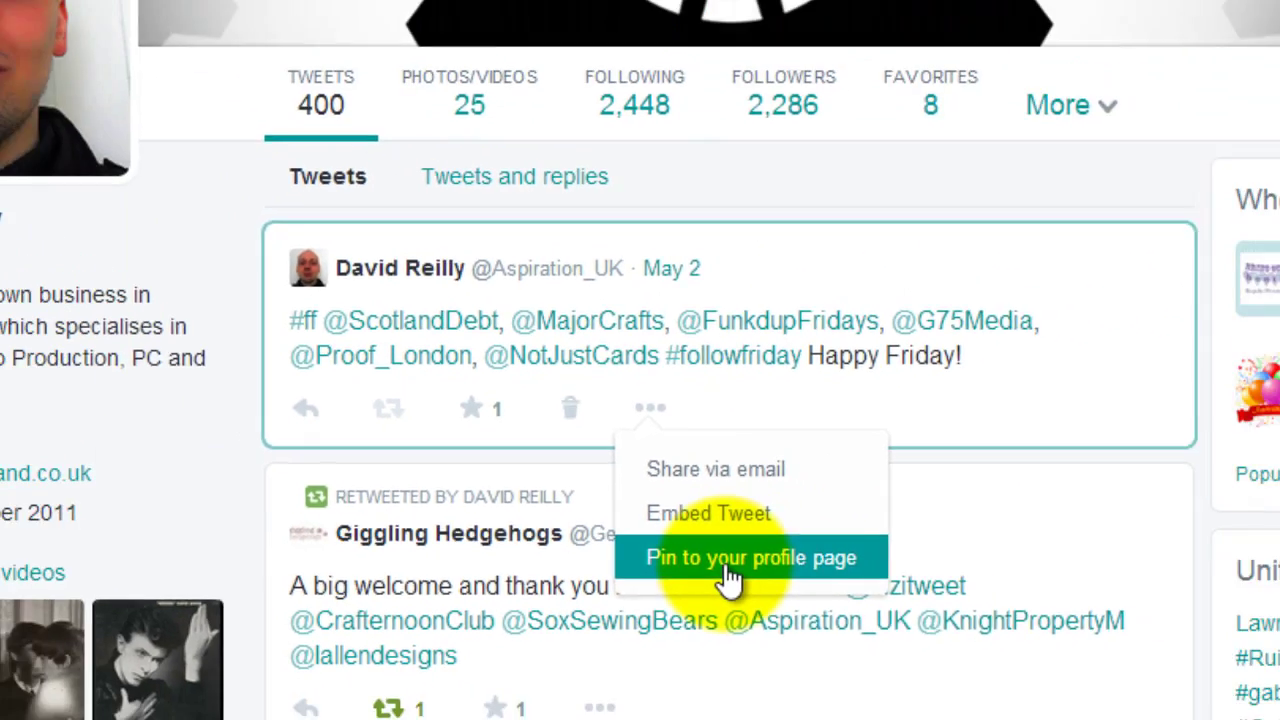
pyautogui.click(852, 572)
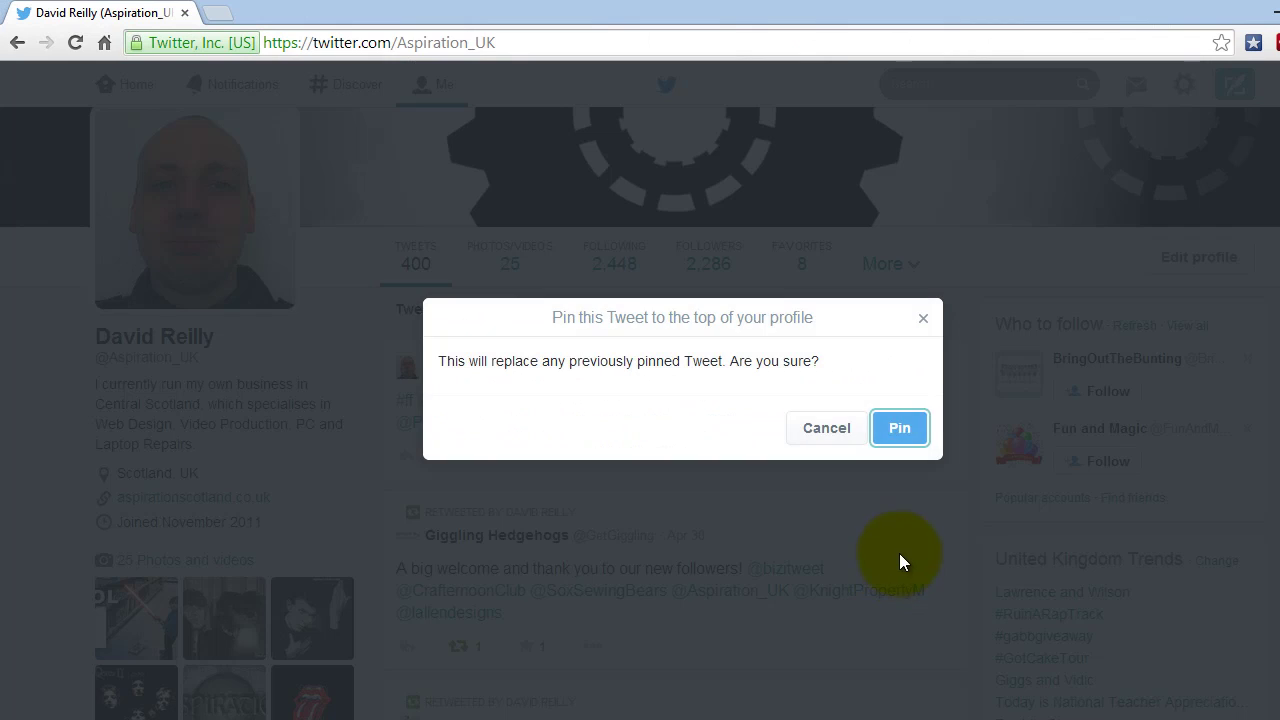
pyautogui.click(905, 432)
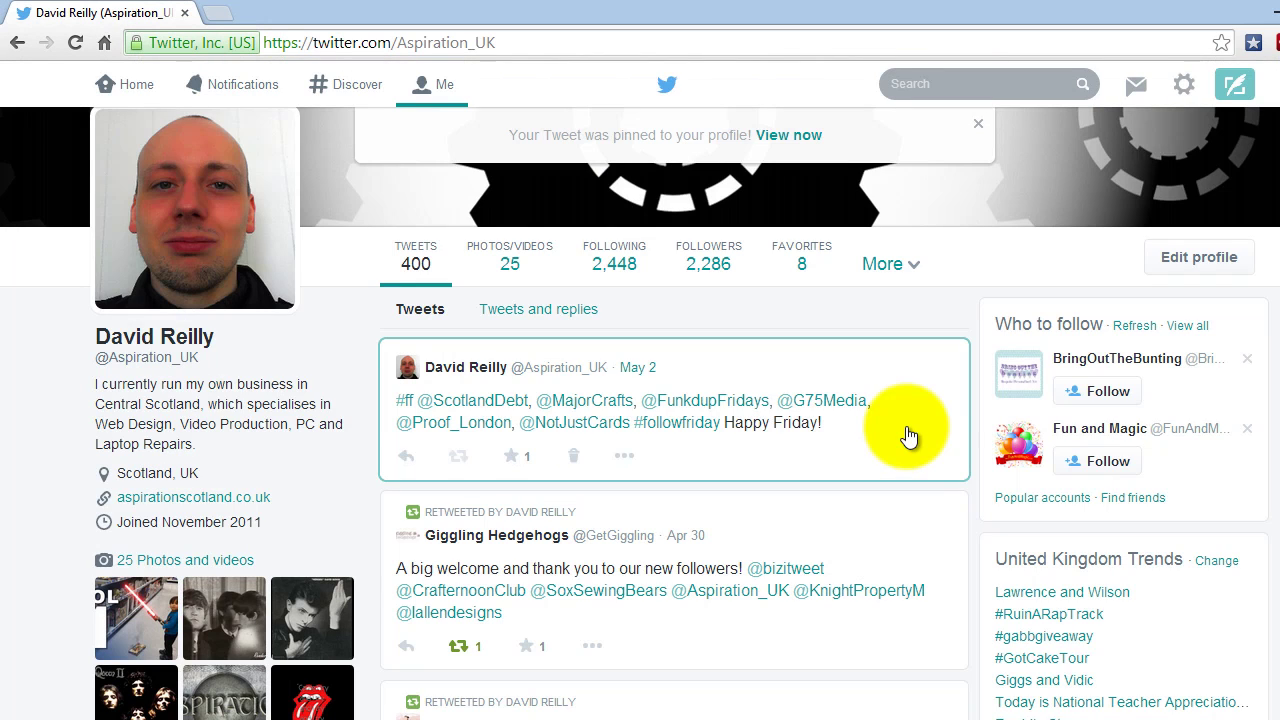
pyautogui.click(776, 141)
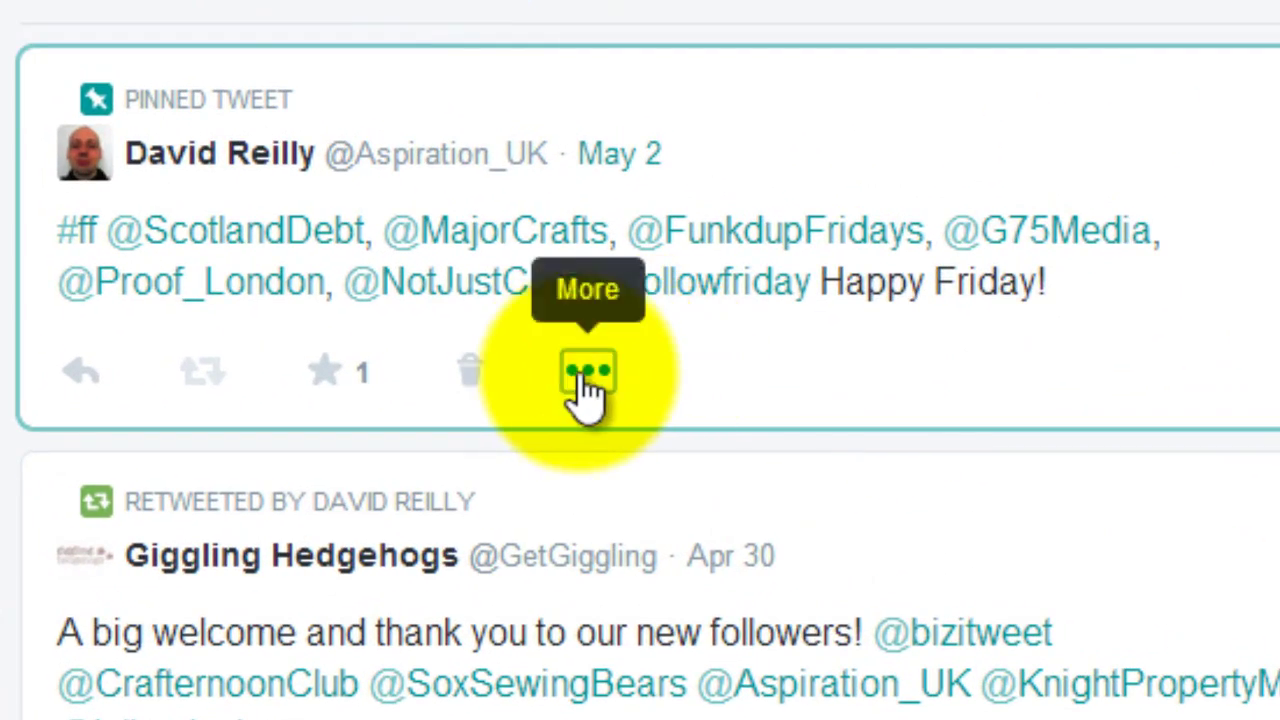
# - Unpin the May 2 #followfriday tweet from the profile page
pyautogui.click(619, 463)
pyautogui.click(748, 590)
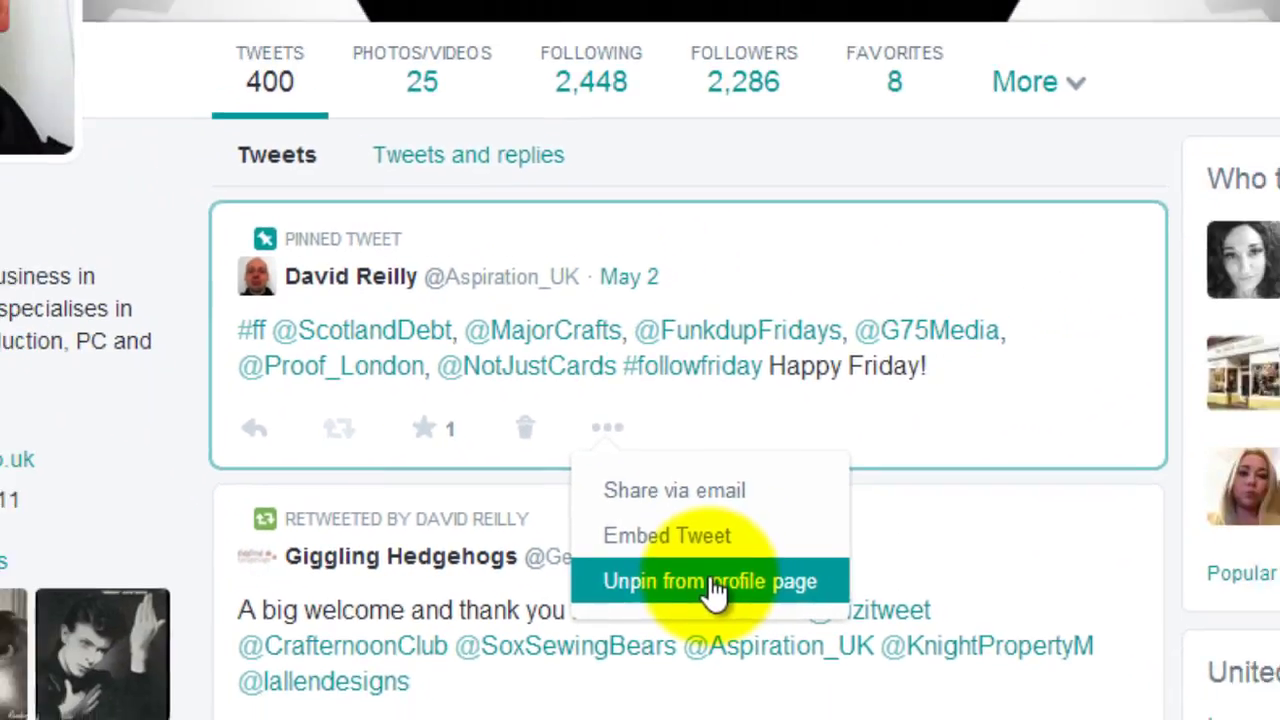
pyautogui.click(890, 430)
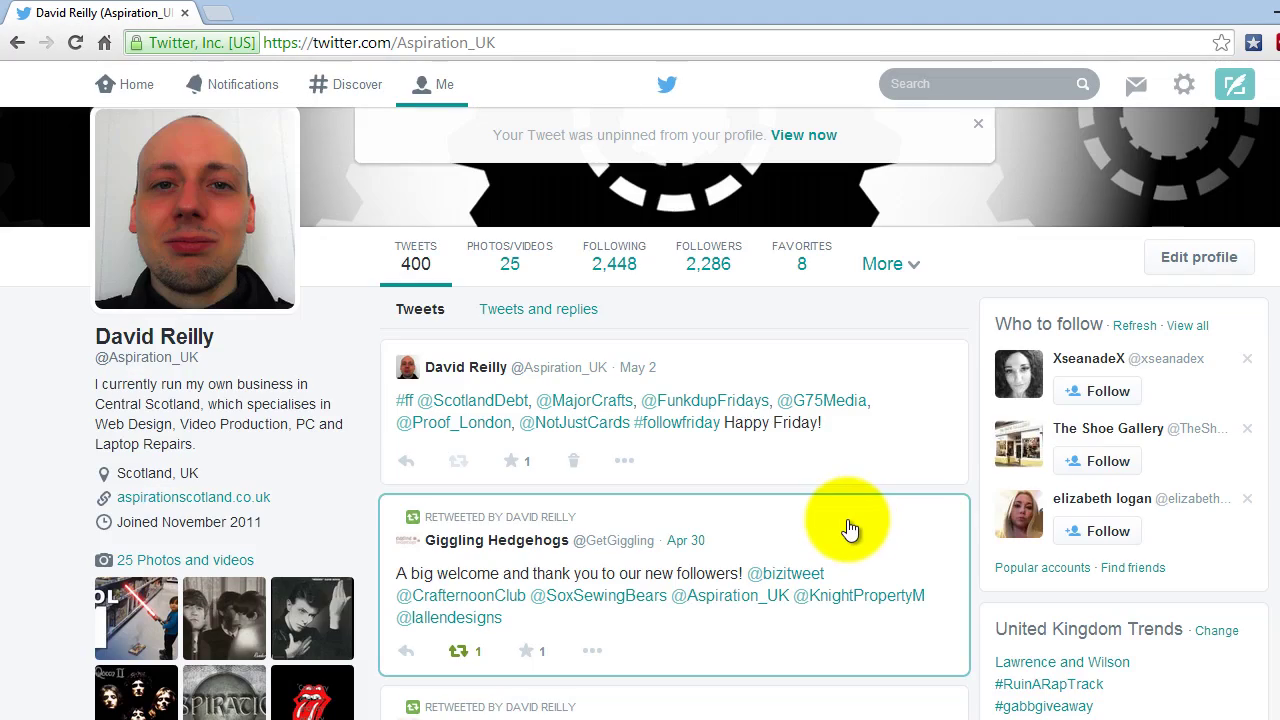
# - Pin the Apr 26 "Action Movie Kid - Volume 01" tweet to the profile page and check the timeline
pyautogui.scroll(-10, 848, 527)
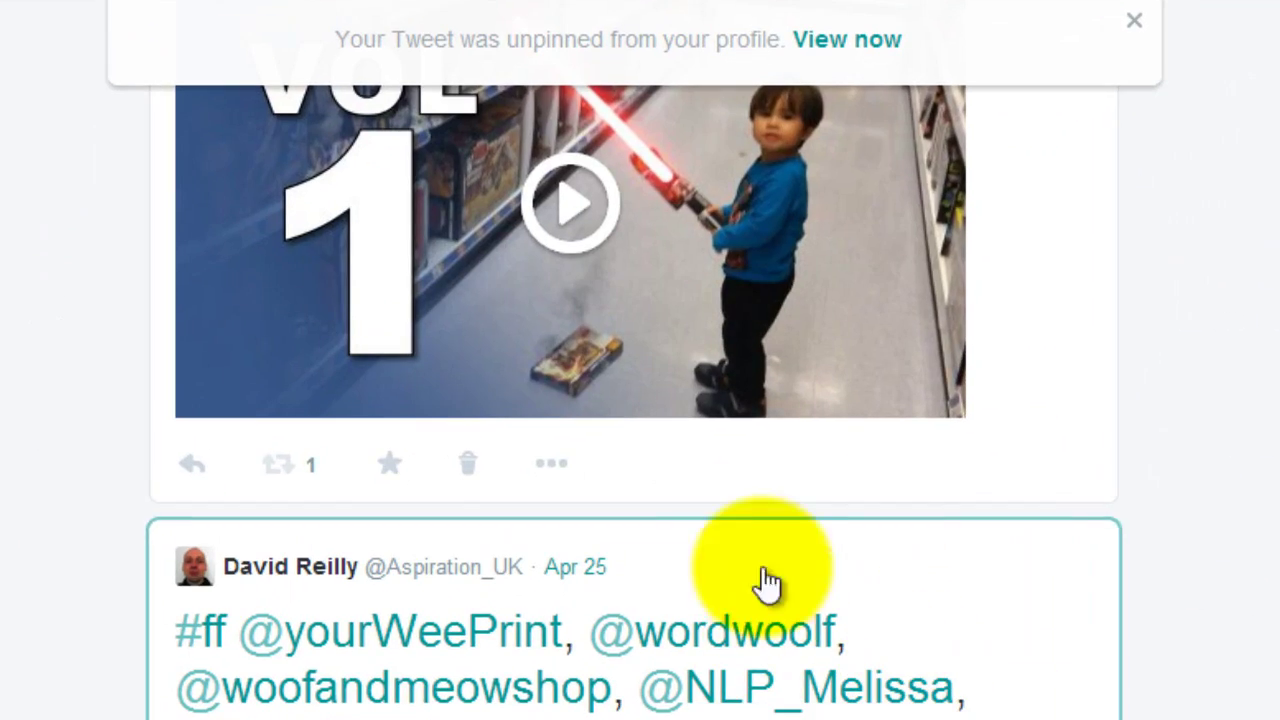
pyautogui.click(560, 466)
pyautogui.click(629, 622)
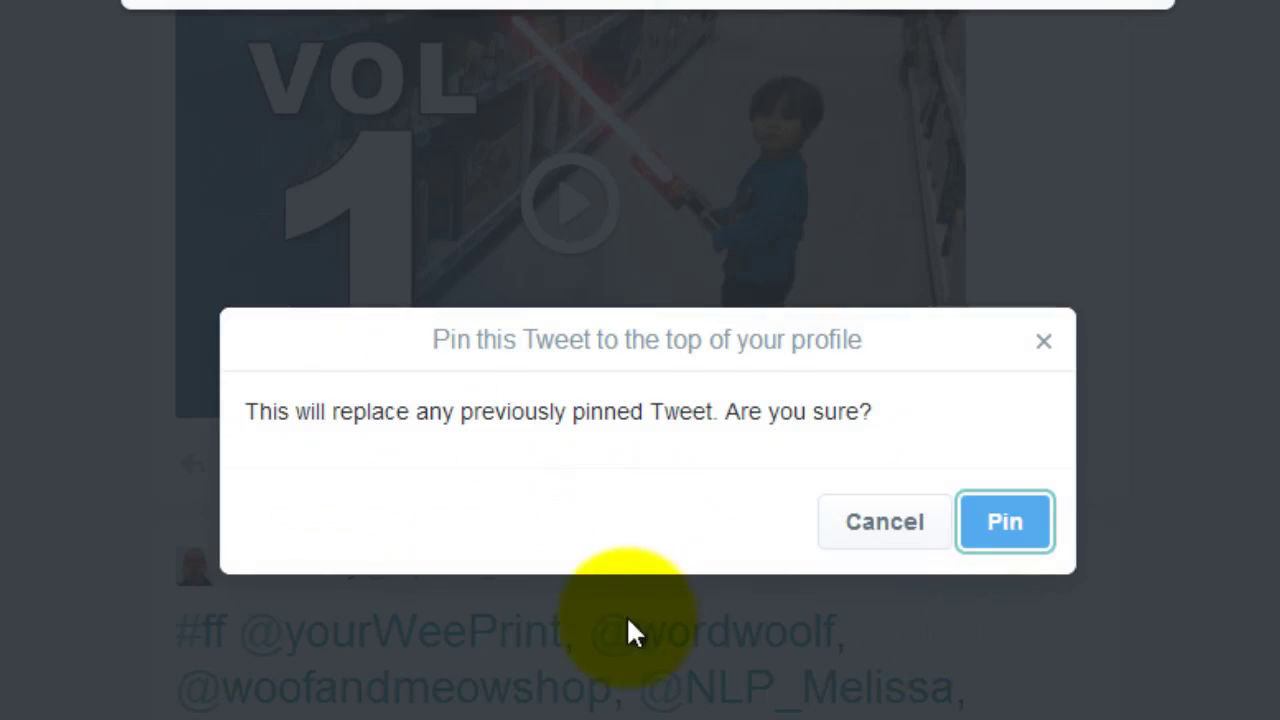
pyautogui.click(998, 525)
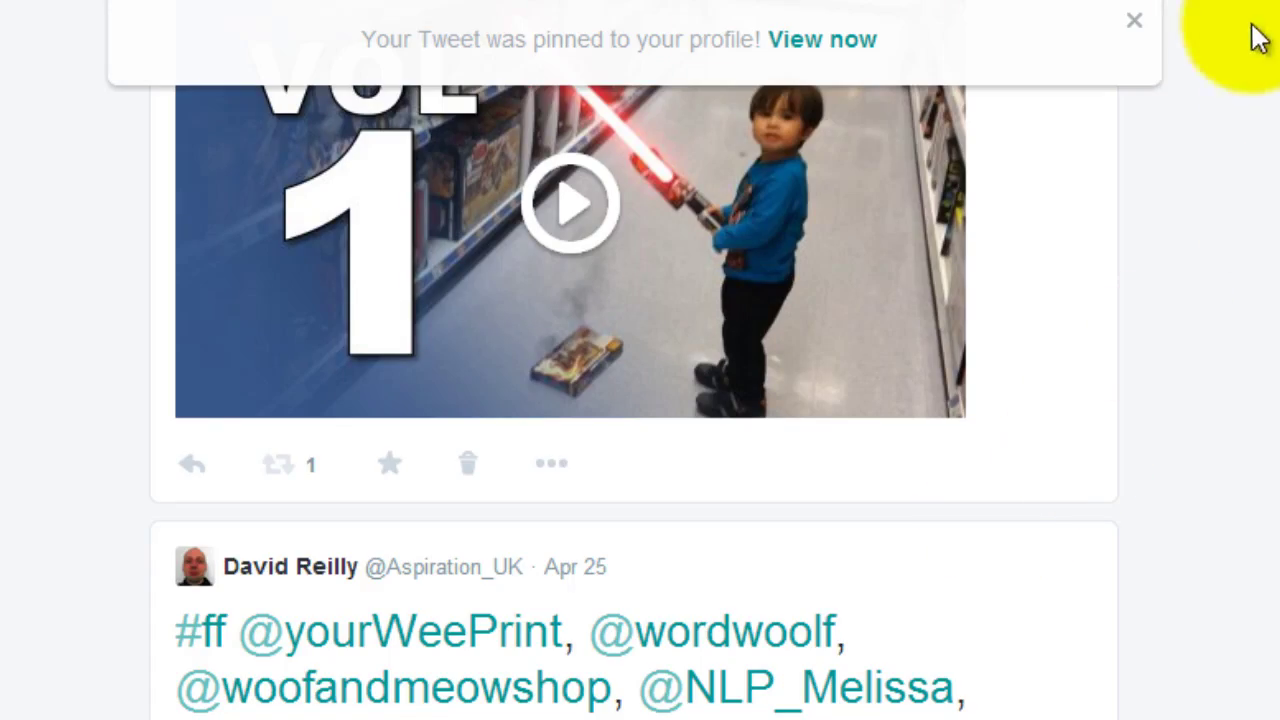
pyautogui.scroll(10, 1170, 200)
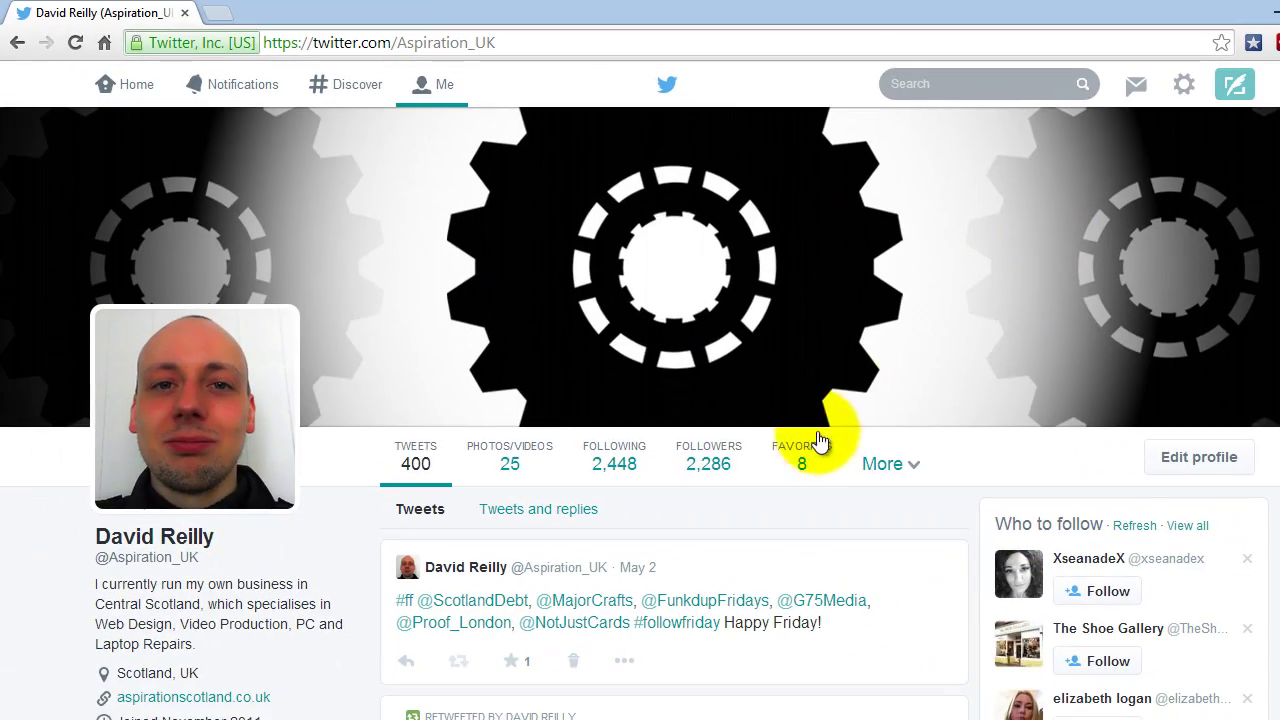
pyautogui.scroll(-10, 734, 496)
pyautogui.scroll(3, 749, 491)
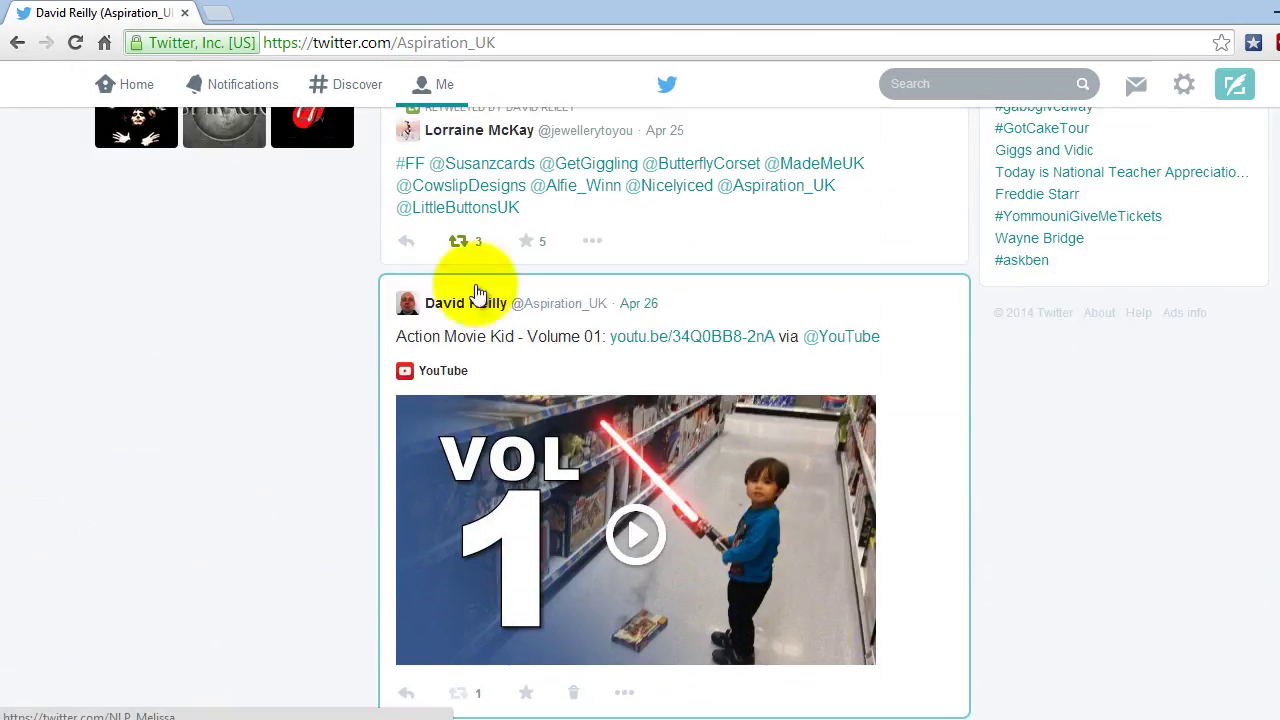
# - Reload the profile page and view the pinned Apr 26 "Action Movie Kid - Volume 01" tweet
pyautogui.click(75, 42)
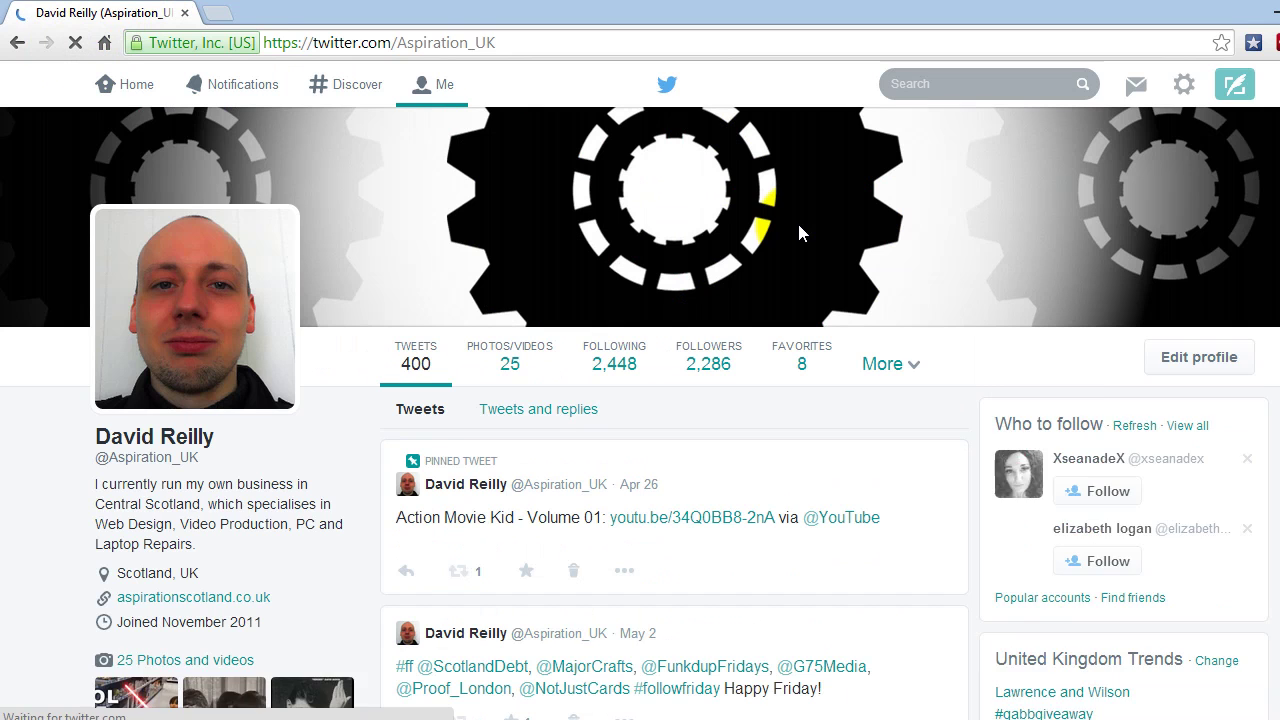
pyautogui.click(800, 237)
pyautogui.scroll(5, 794, 257)
pyautogui.scroll(-1, 840, 340)
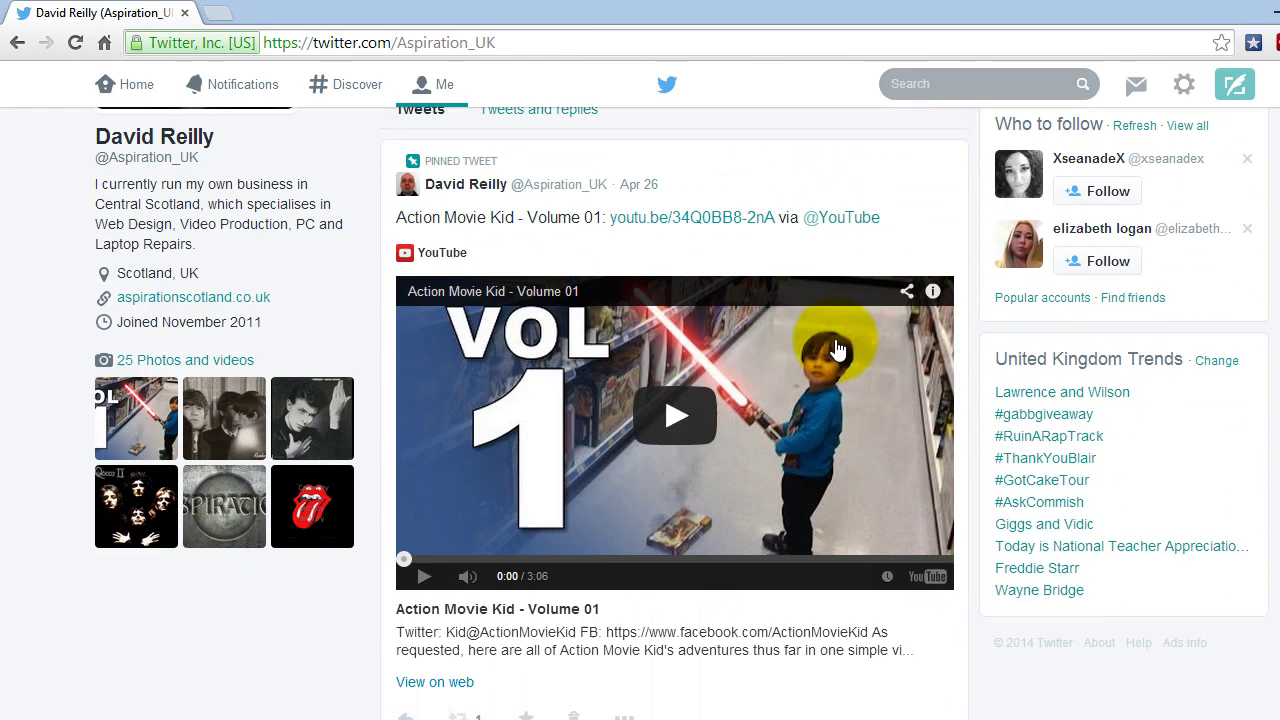
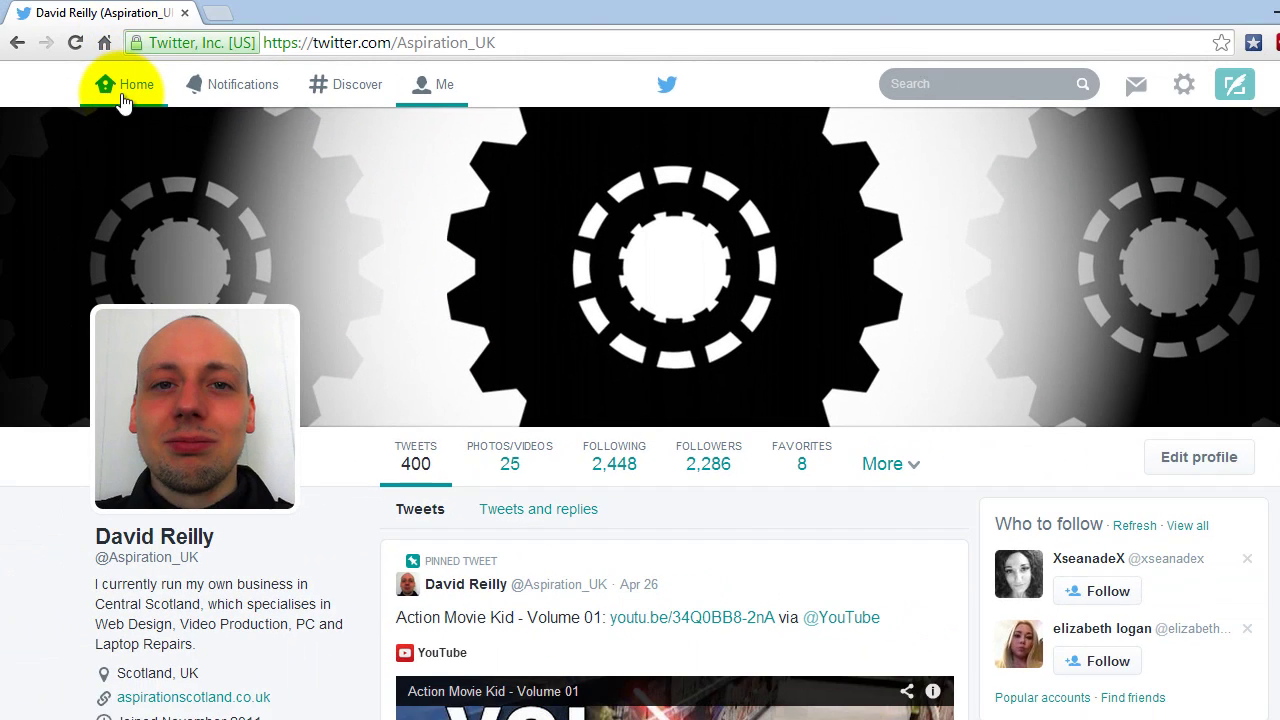
# - Open the home timeline, browse the tweets from followed accounts, and refresh the feed
pyautogui.click(121, 94)
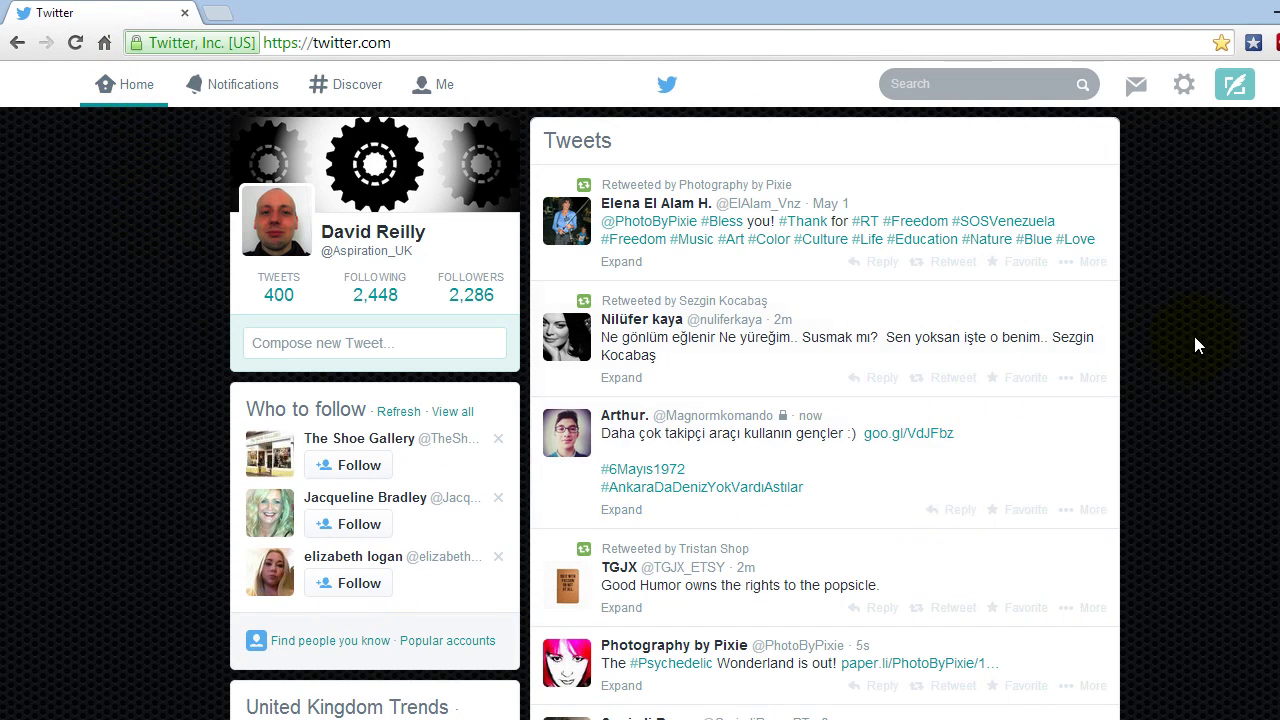
pyautogui.scroll(-1, 1197, 342)
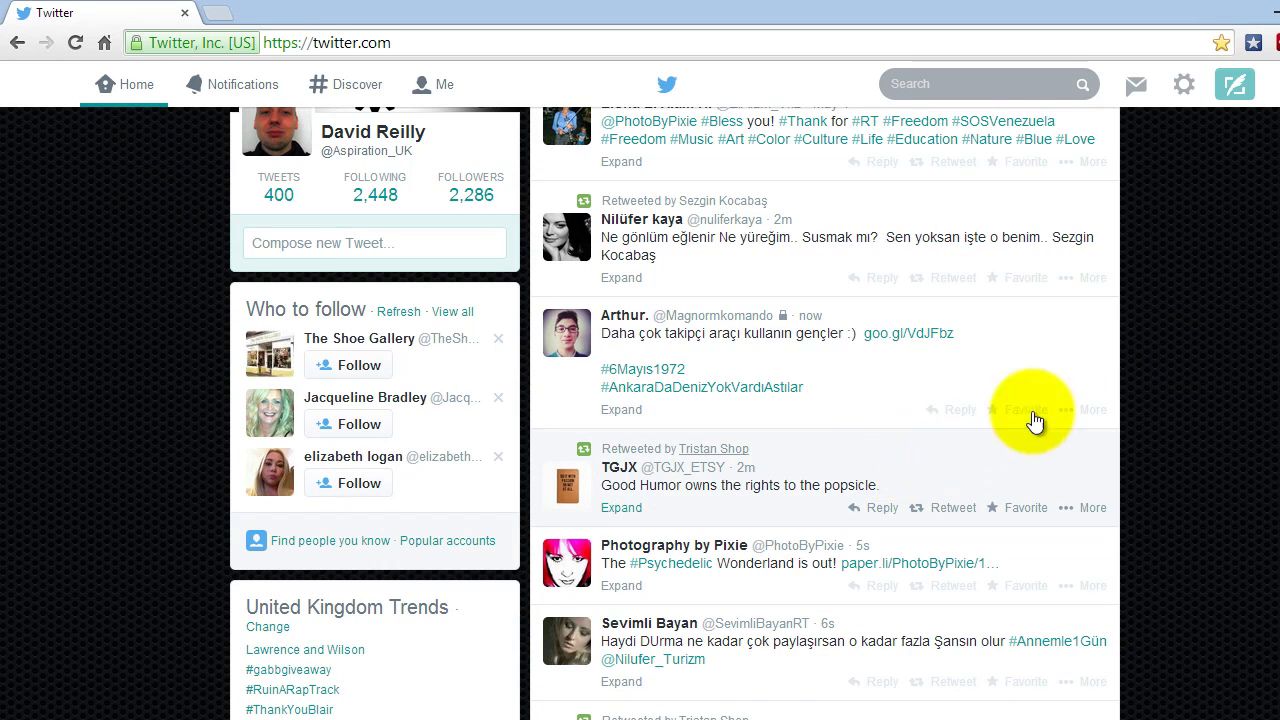
pyautogui.scroll(-1, 1275, 401)
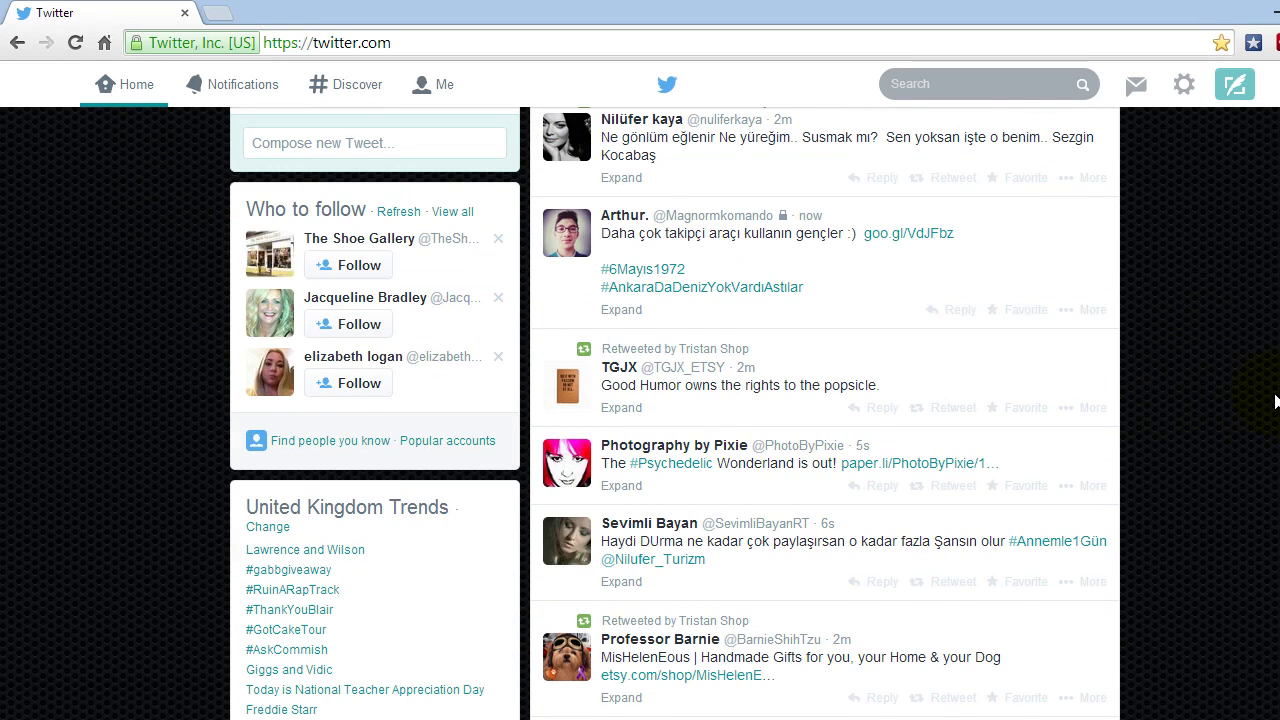
pyautogui.scroll(2, 1275, 401)
pyautogui.scroll(-2, 1275, 401)
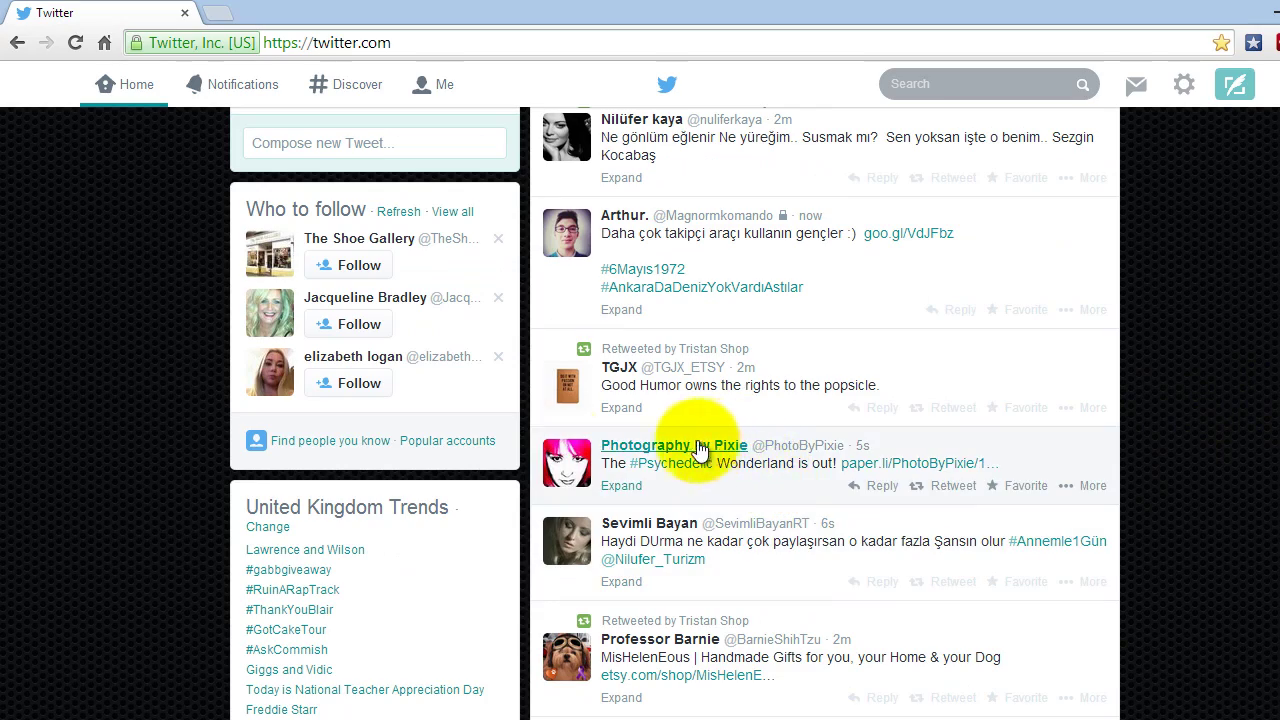
pyautogui.scroll(-10, 1238, 441)
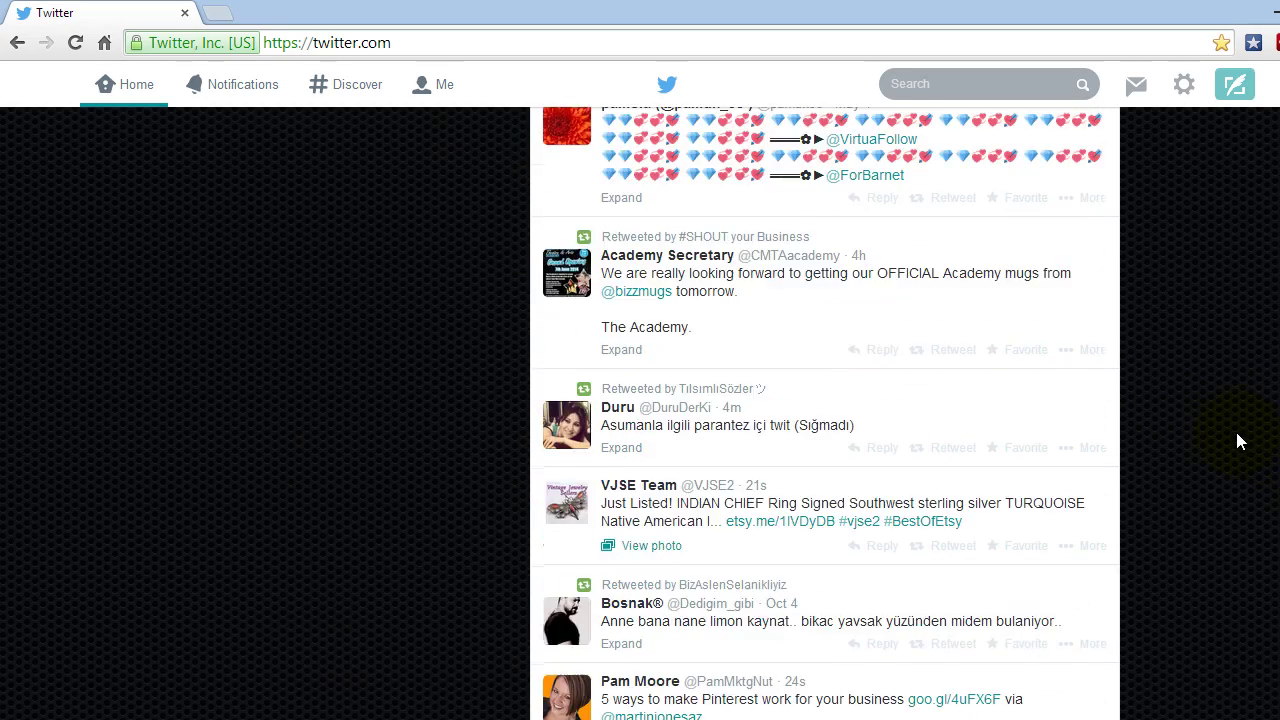
pyautogui.press('Home')
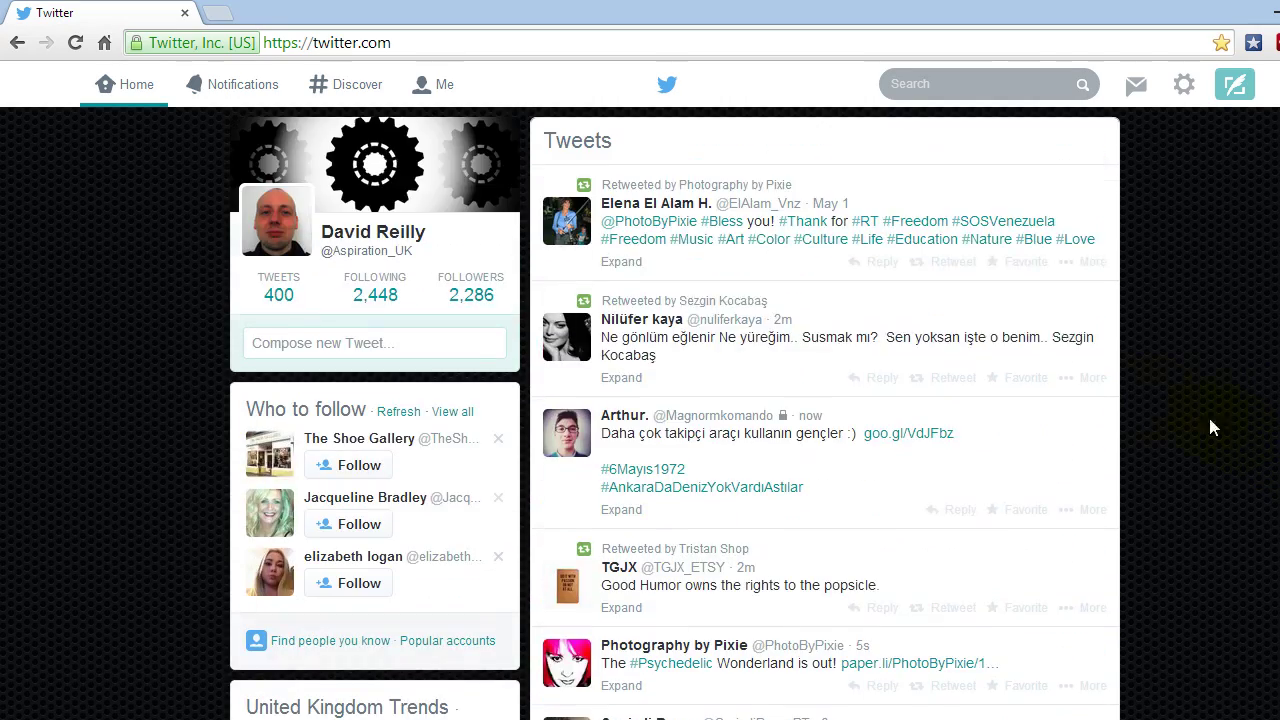
pyautogui.click(80, 44)
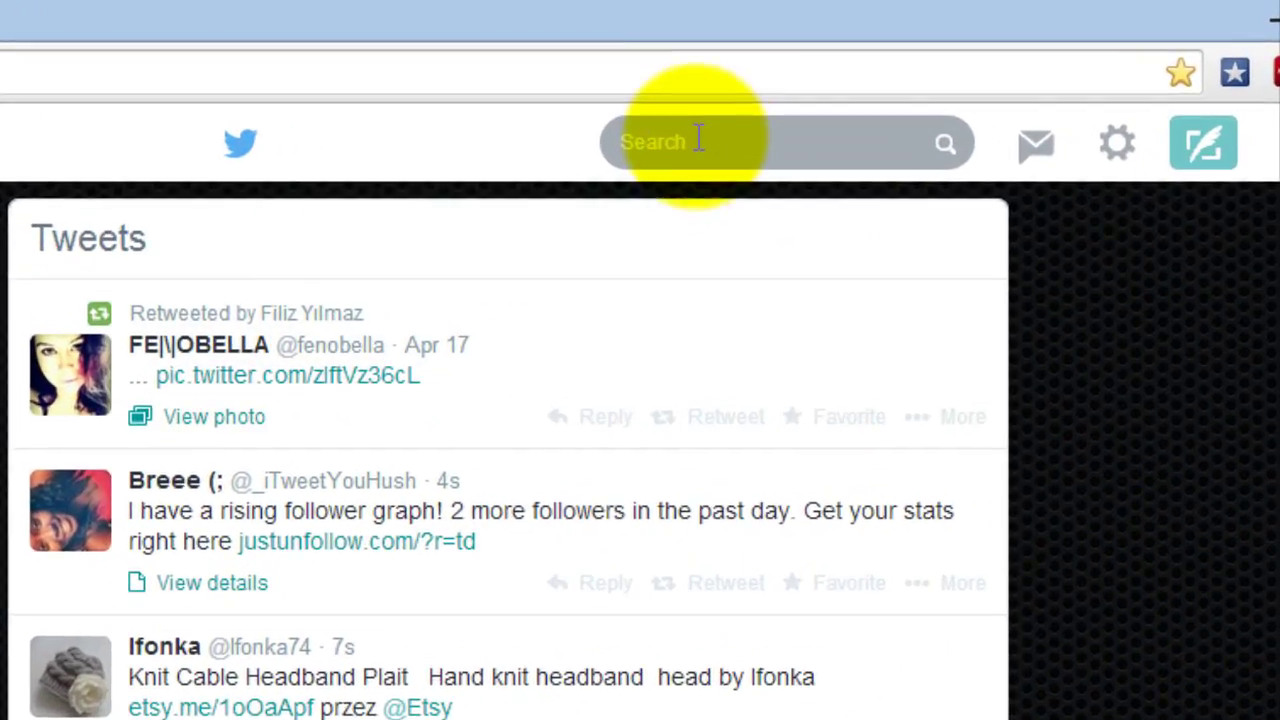
pyautogui.click(698, 140)
pyautogui.write('p')
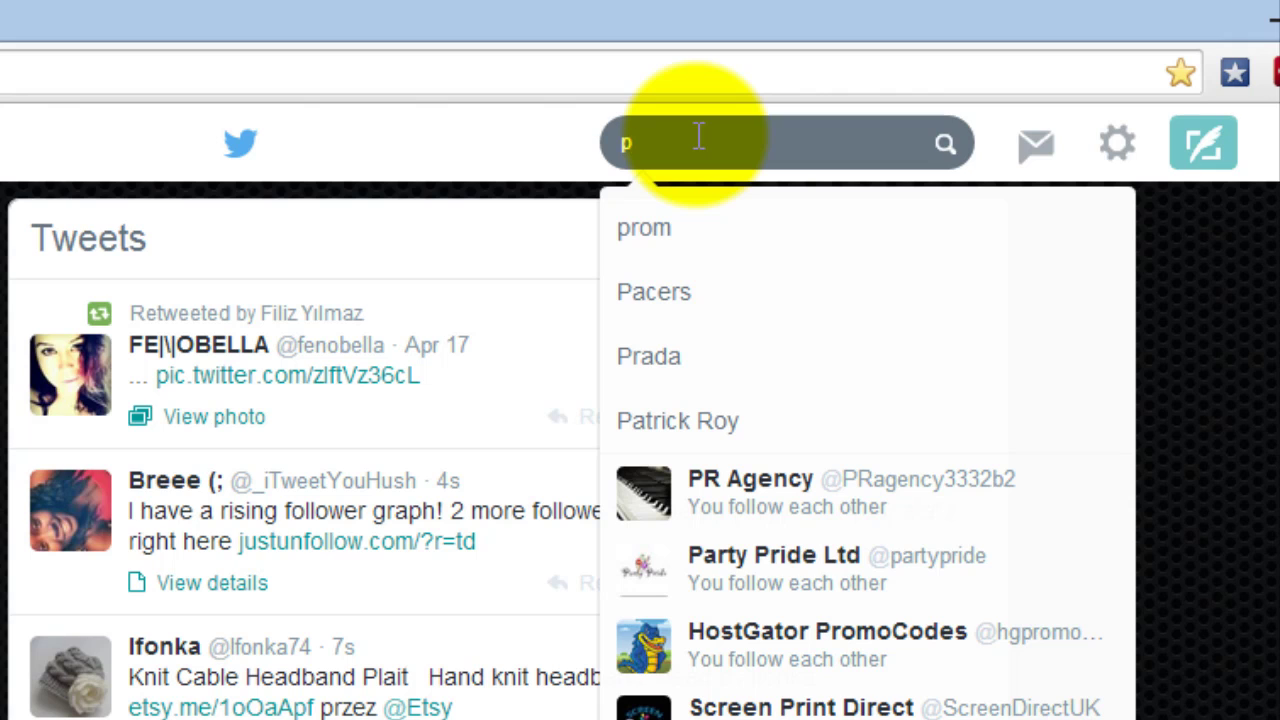
pyautogui.press('BackSpace')
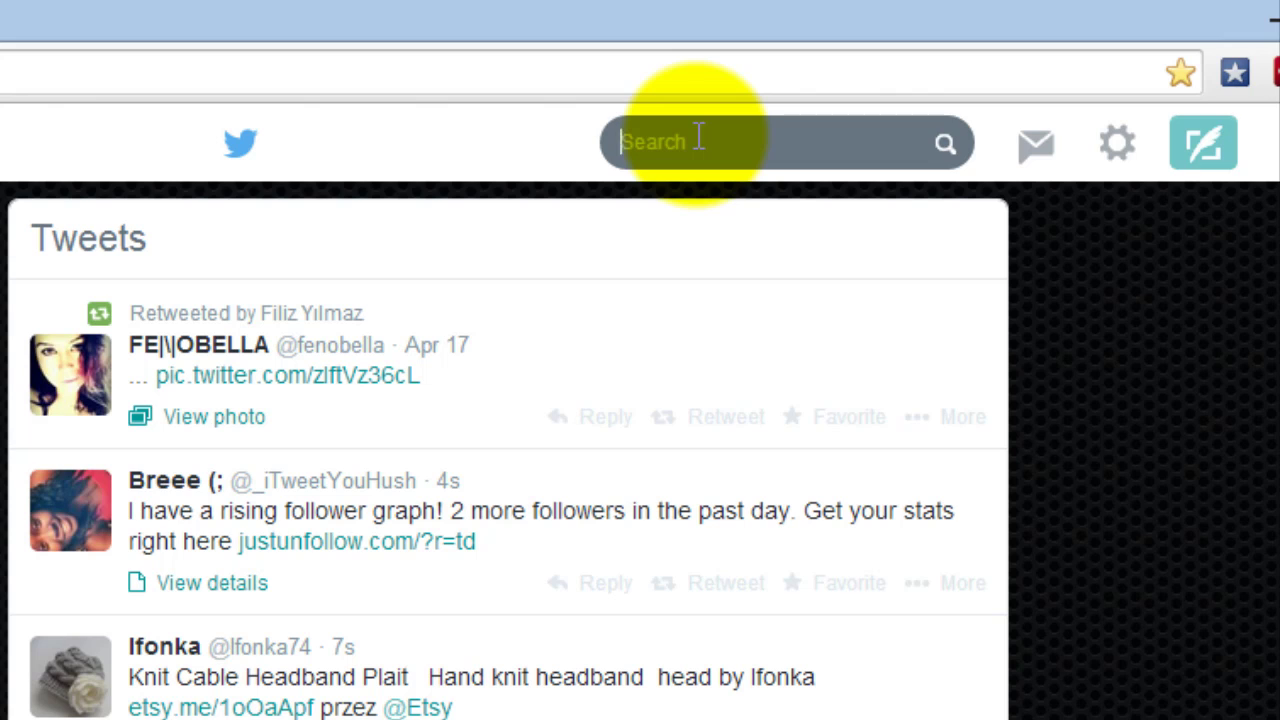
pyautogui.click(699, 138)
pyautogui.write('bill ')
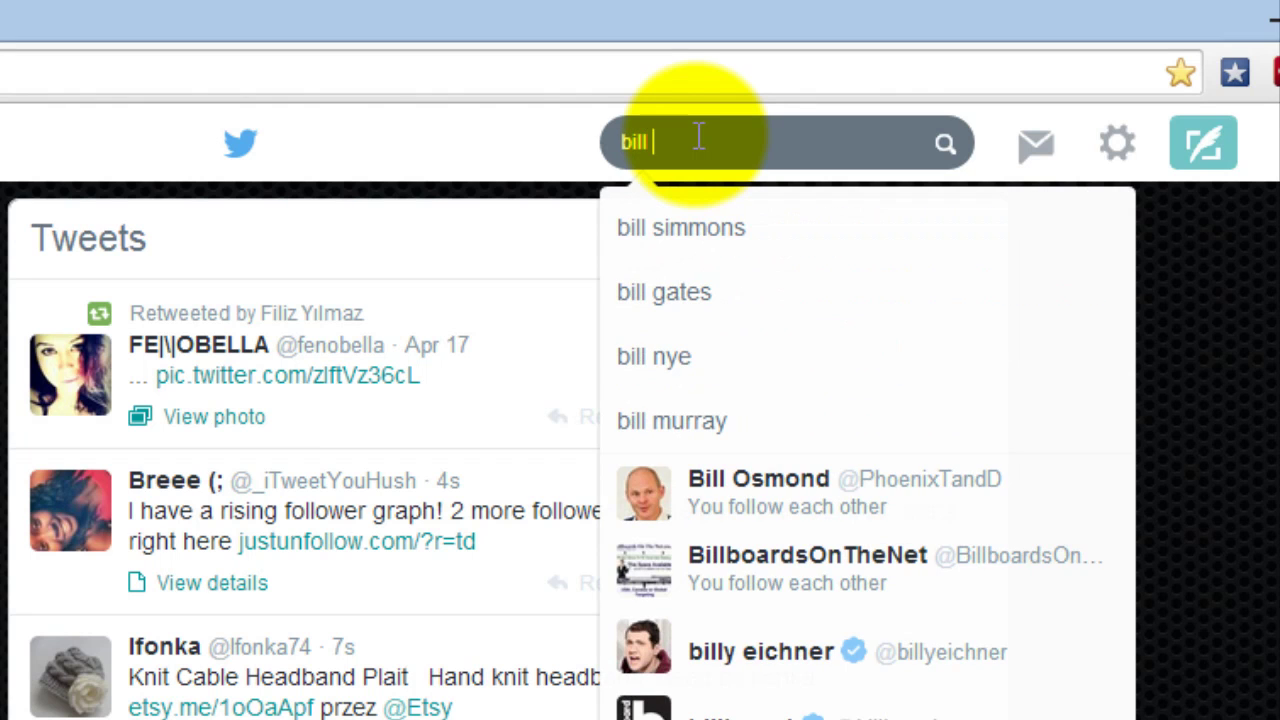
pyautogui.write('gates')
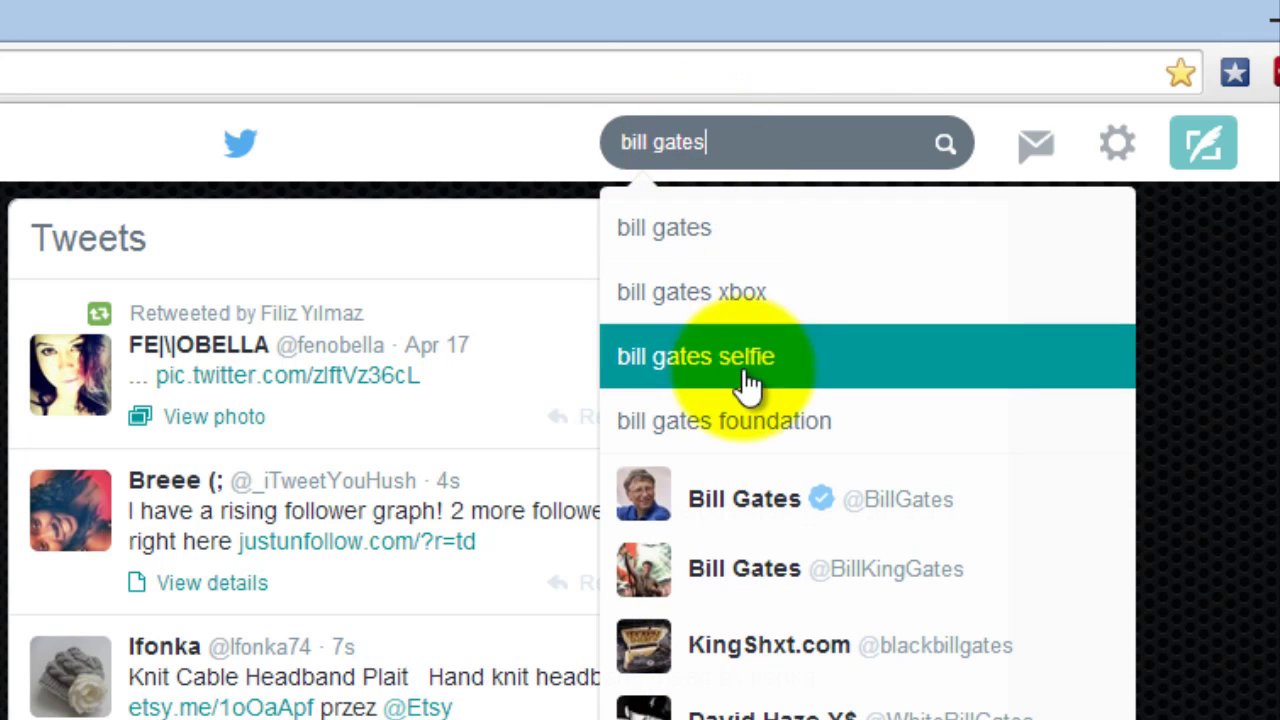
pyautogui.click(748, 503)
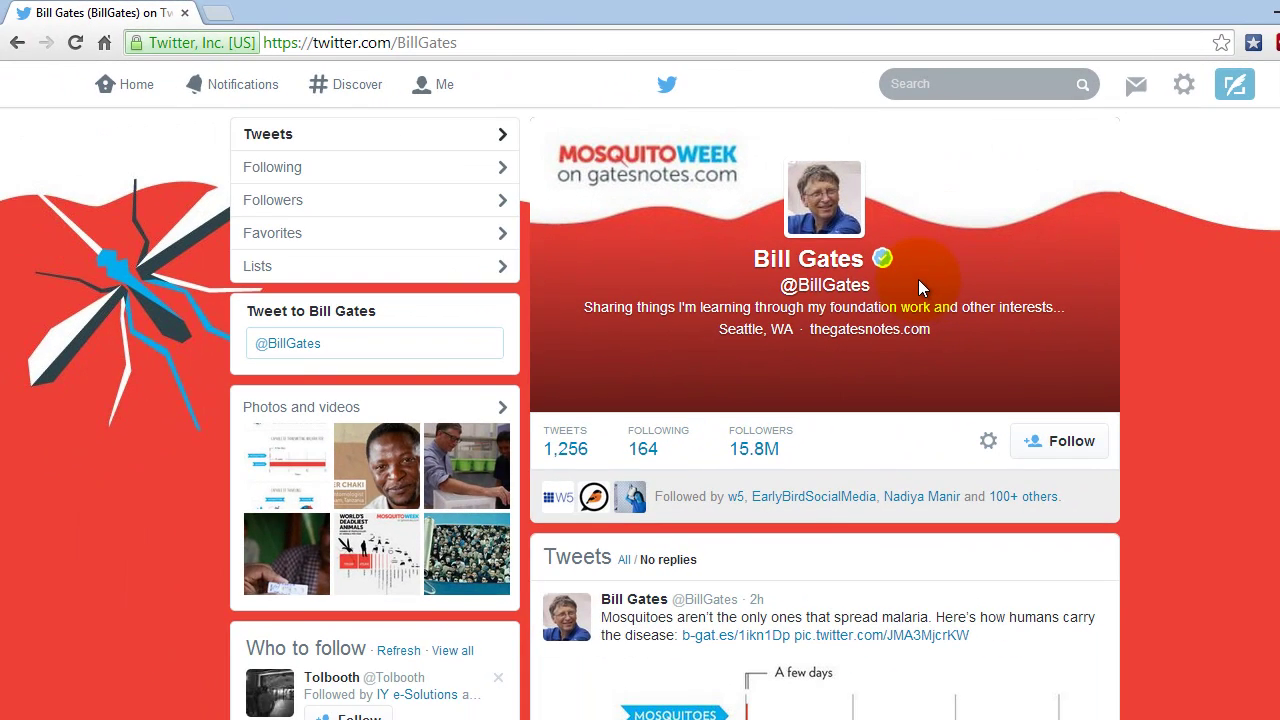
# - Return to the home timeline, view the direct messages list, and close it
pyautogui.click(127, 88)
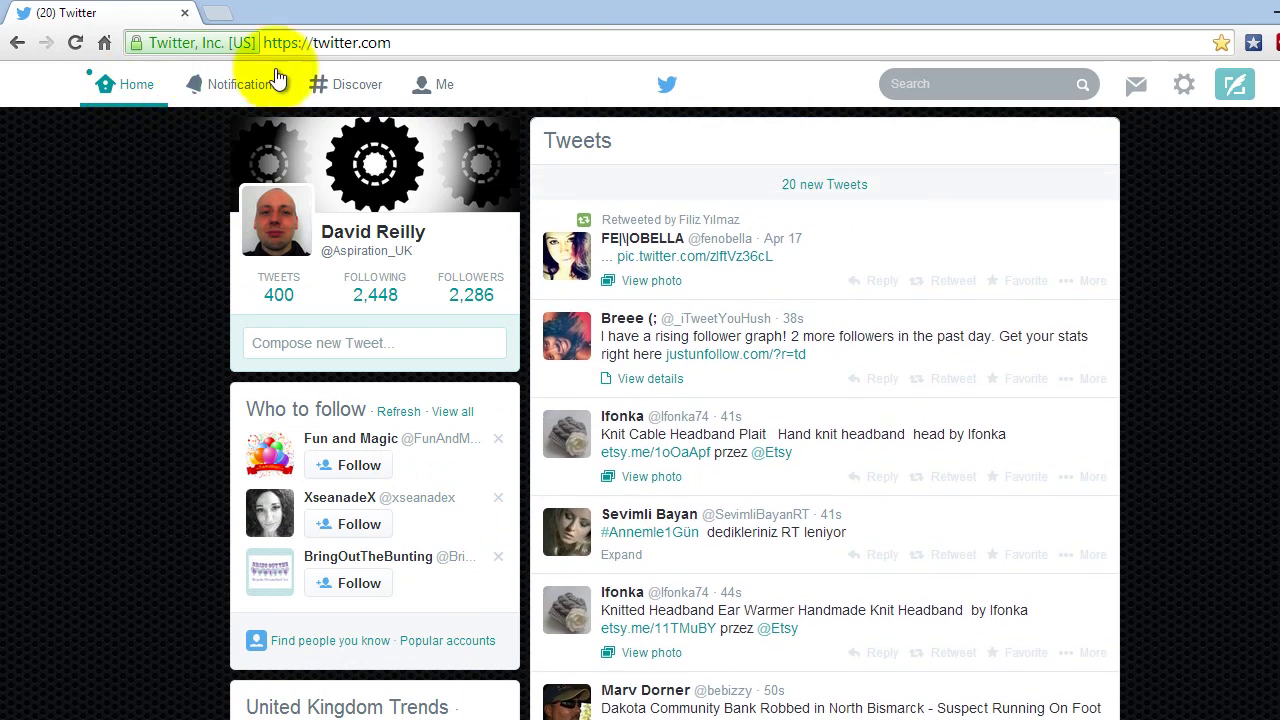
pyautogui.click(1131, 90)
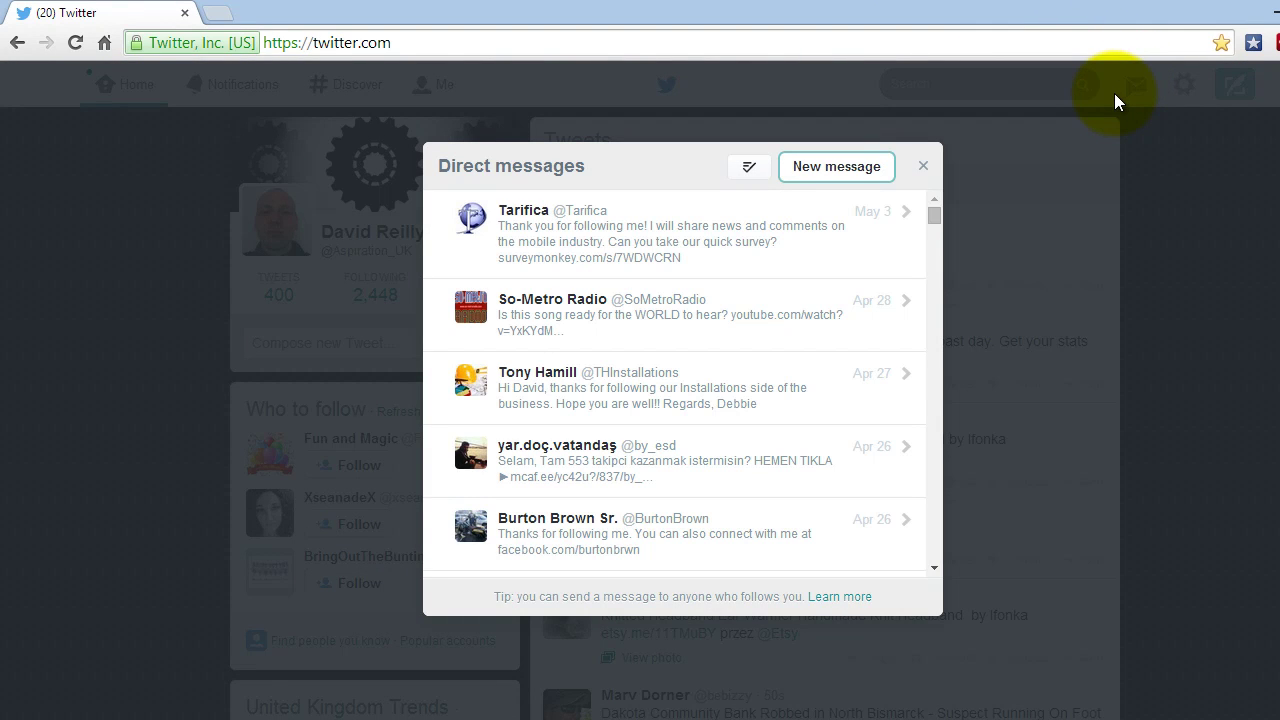
pyautogui.click(925, 167)
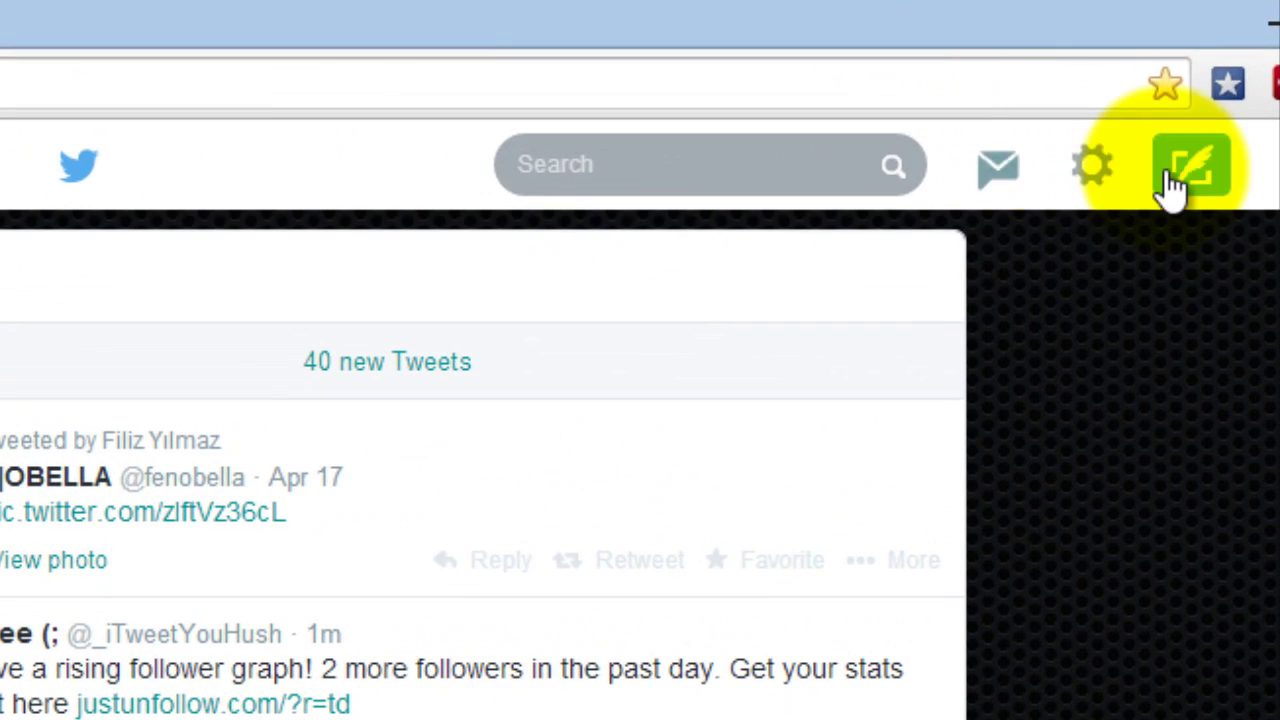
# - Look over the account options and open the account settings
pyautogui.click(1100, 172)
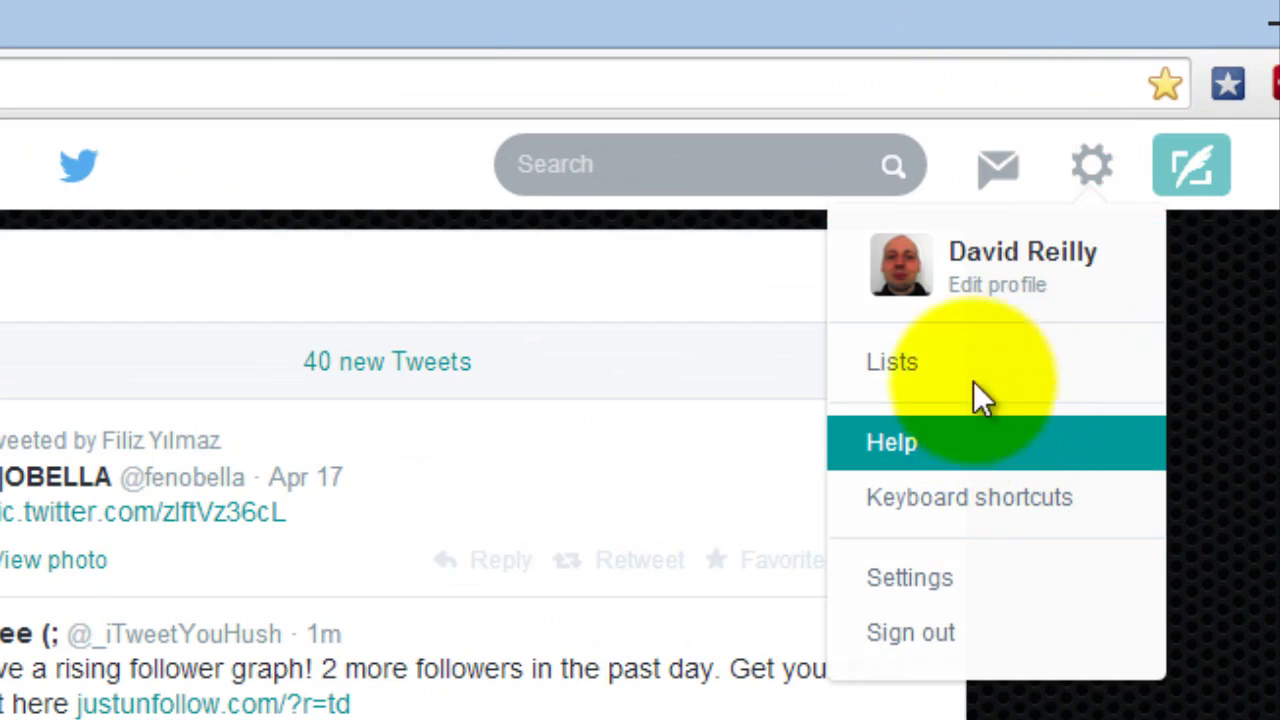
pyautogui.click(1094, 168)
pyautogui.click(1094, 166)
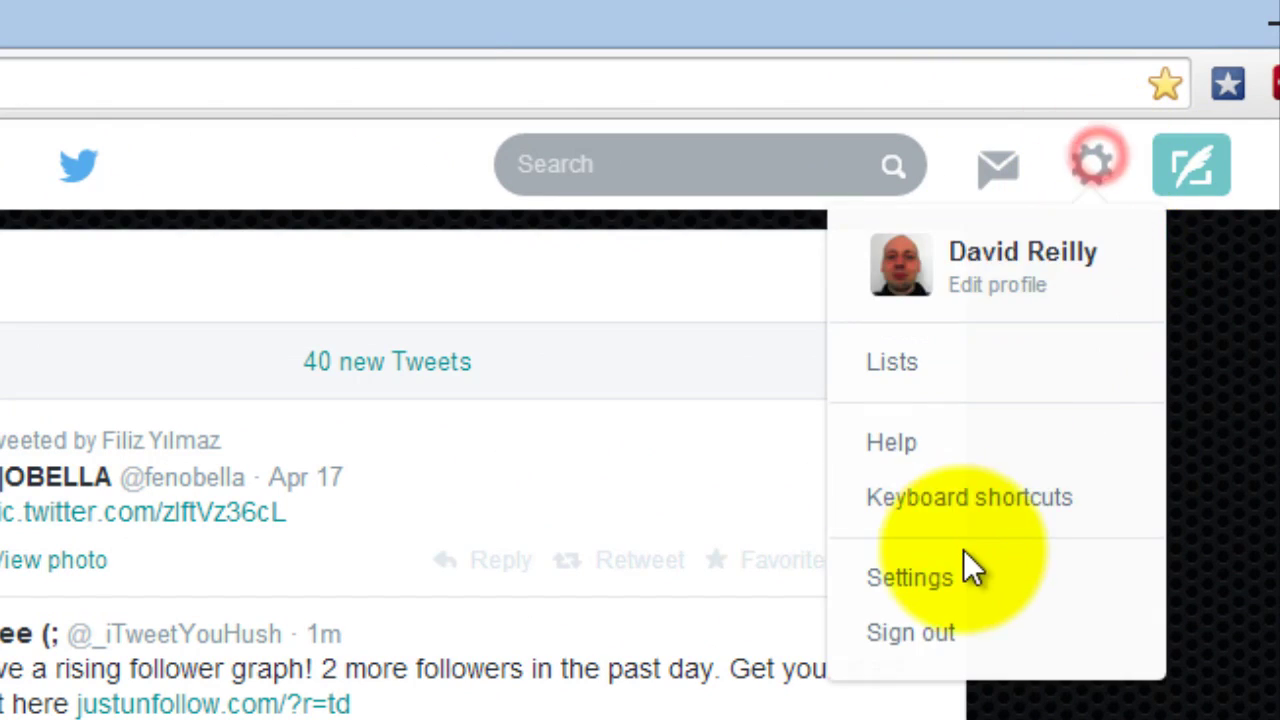
pyautogui.click(943, 584)
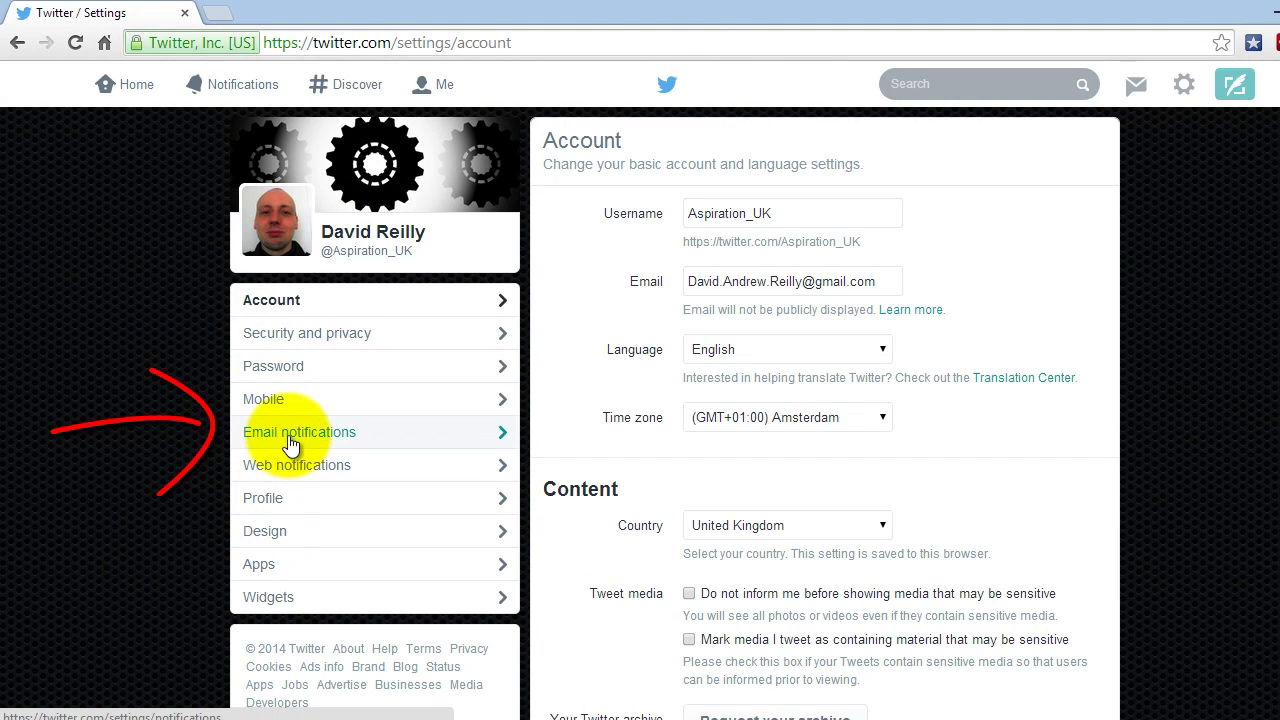
# - Open the email notification settings and review the options for tweets, retweets, network activity and Twitter updates
pyautogui.click(290, 440)
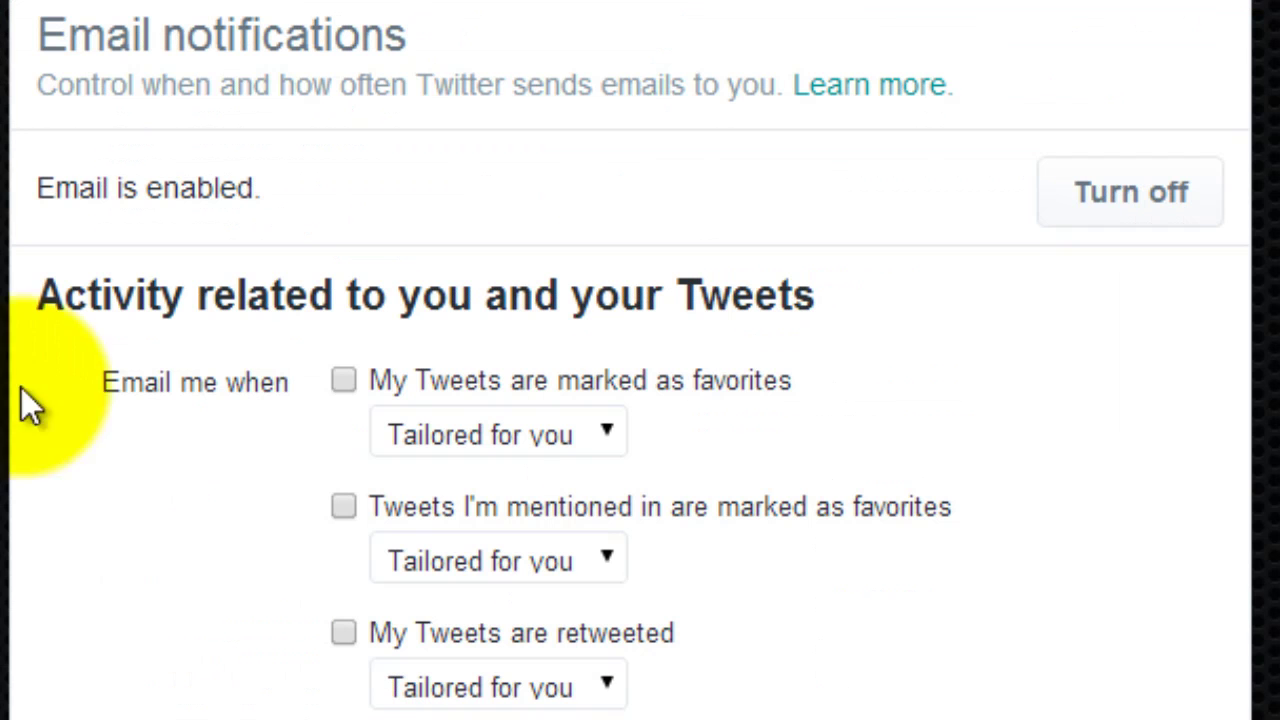
pyautogui.scroll(-8, 349, 486)
pyautogui.scroll(-4, 349, 466)
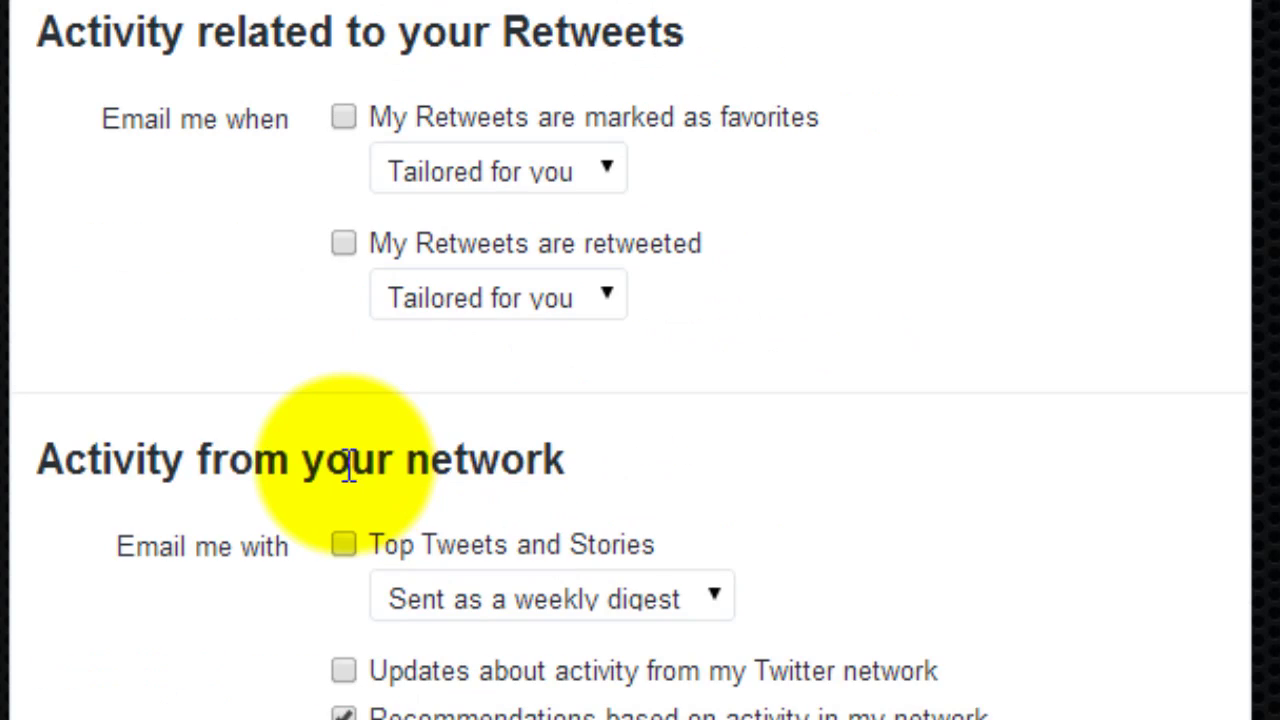
pyautogui.scroll(8, 137, 467)
pyautogui.scroll(-4, 137, 467)
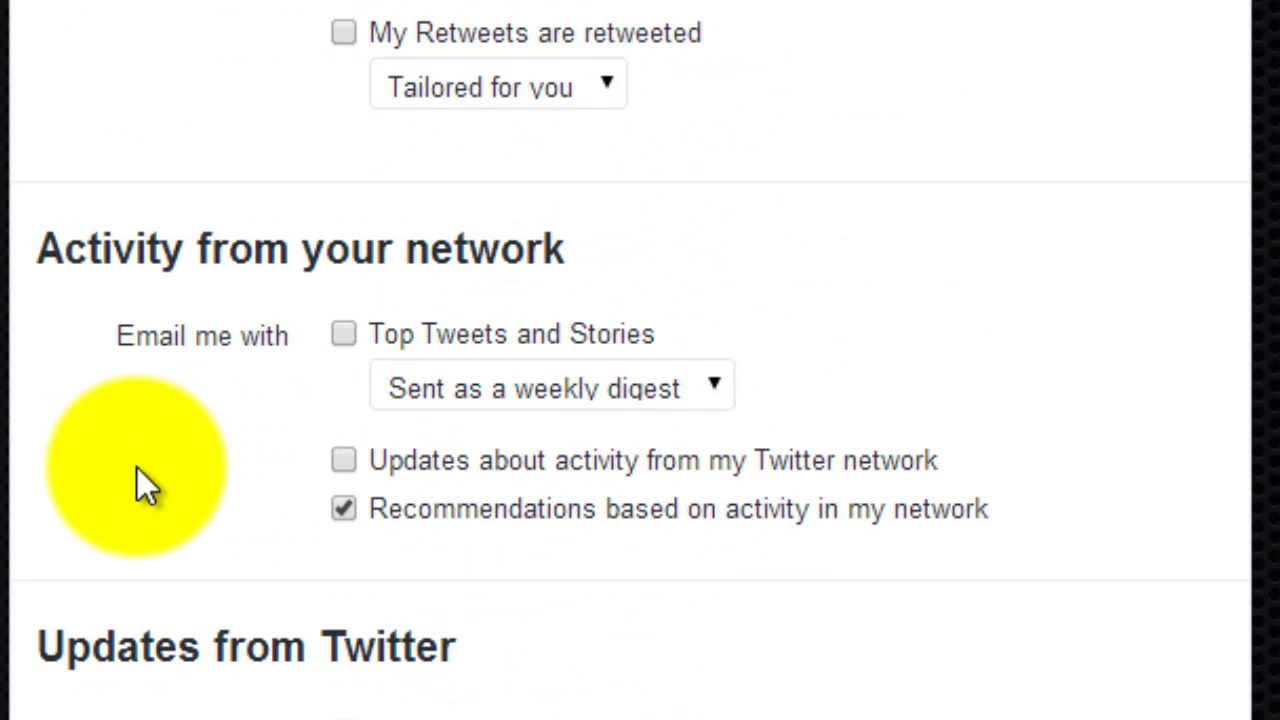
pyautogui.scroll(8, 135, 468)
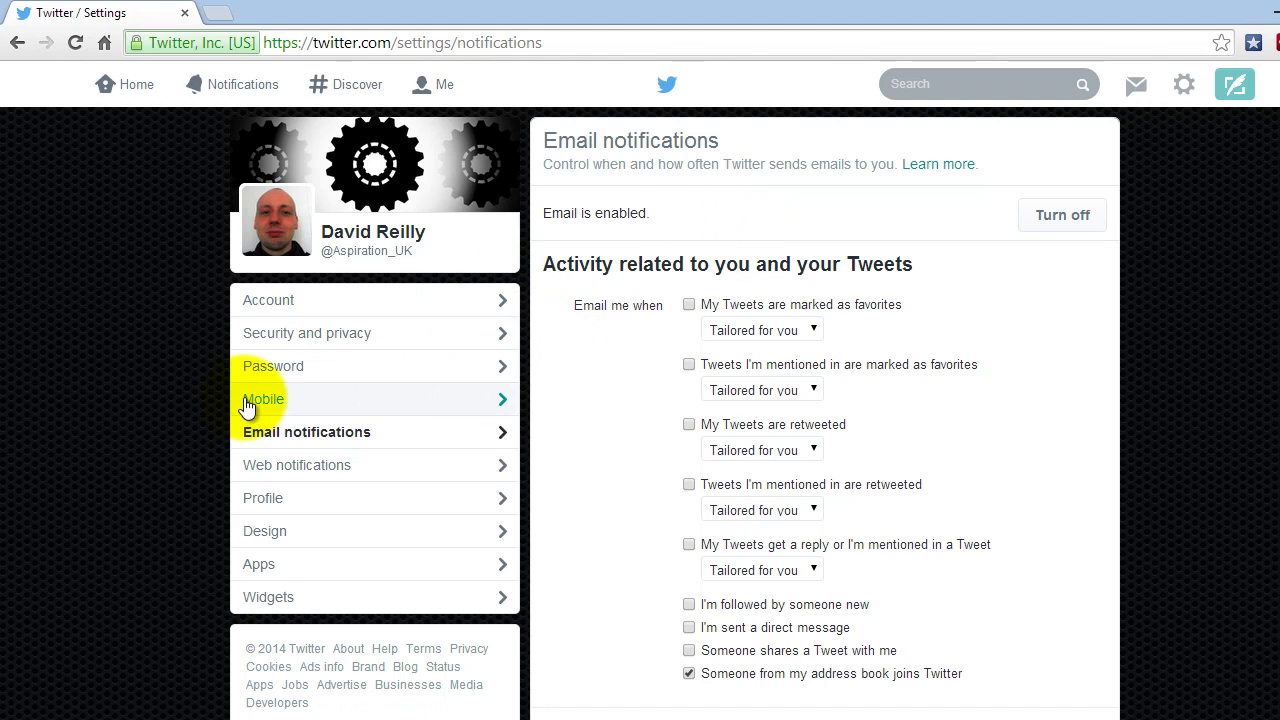
# - View the notifications page and return to the account's own profile page
pyautogui.click(242, 90)
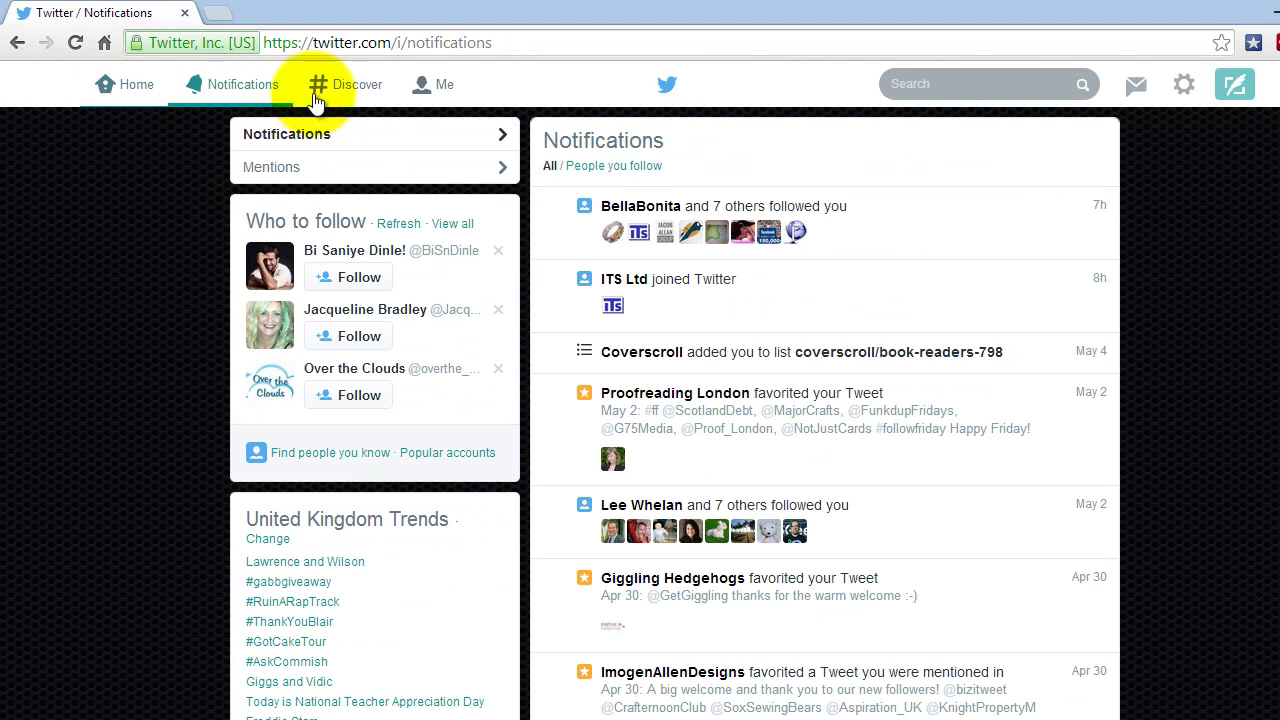
pyautogui.click(425, 84)
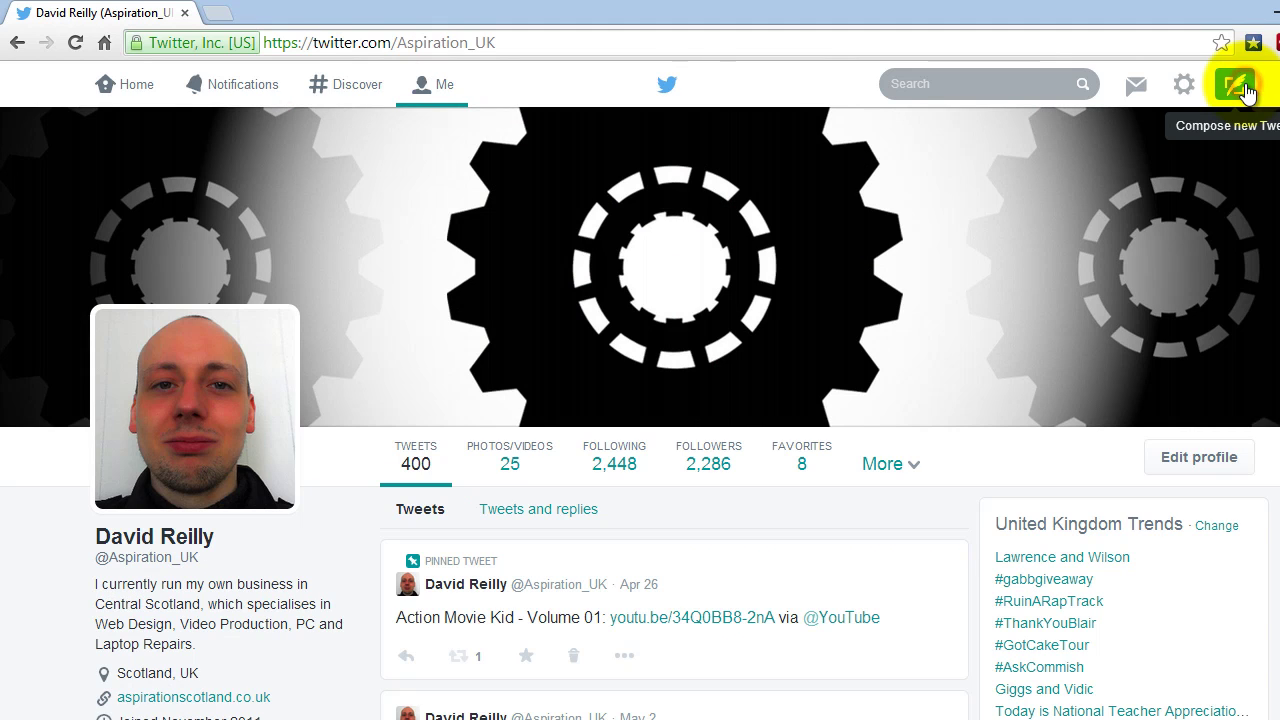
# - Show the new tweet composer, close it without posting, and look over the profile page
pyautogui.click(1236, 85)
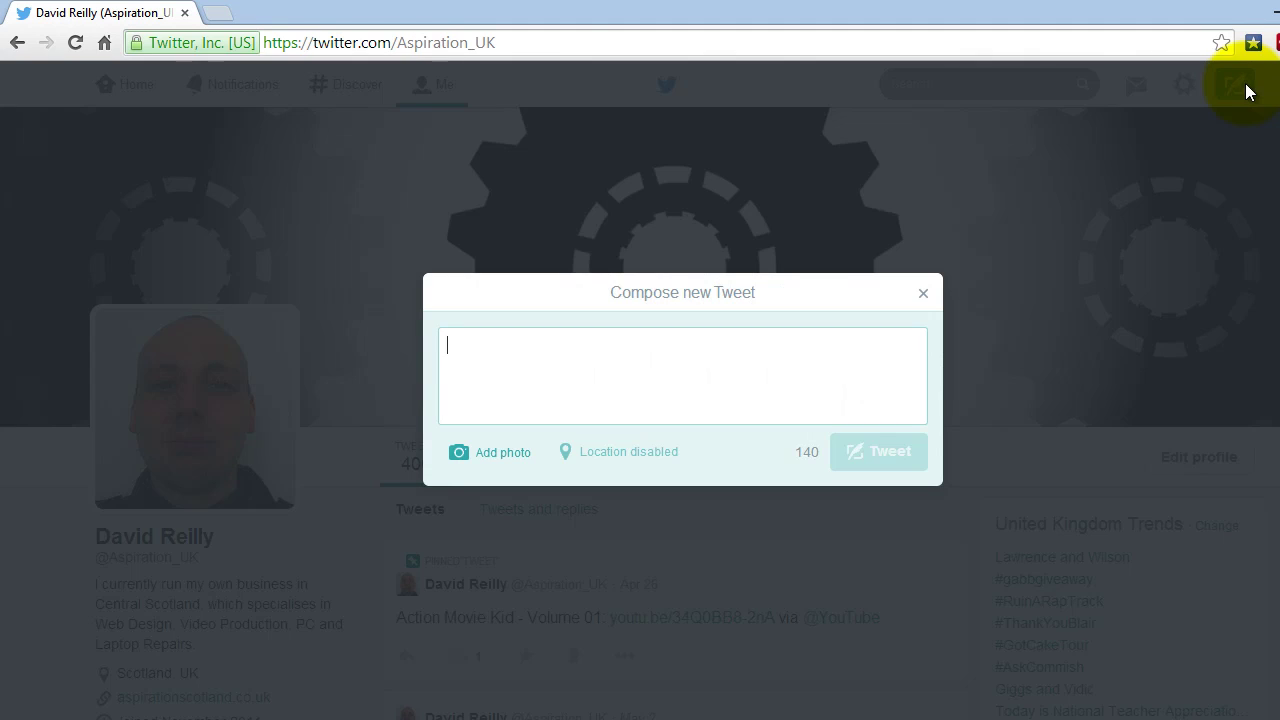
pyautogui.click(923, 293)
pyautogui.scroll(-5, 275, 370)
pyautogui.scroll(5, 277, 371)
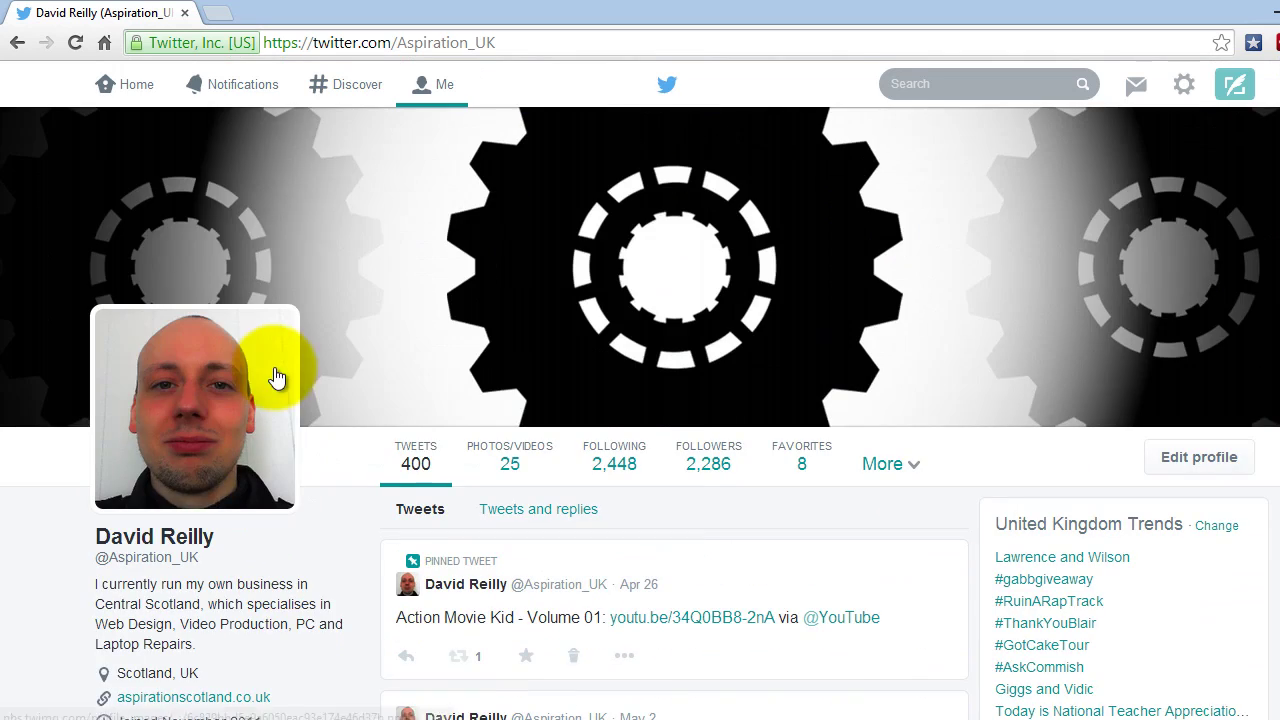
# - Alternate between the home timeline and the profile page to compare them, finishing on the home timeline
pyautogui.click(128, 86)
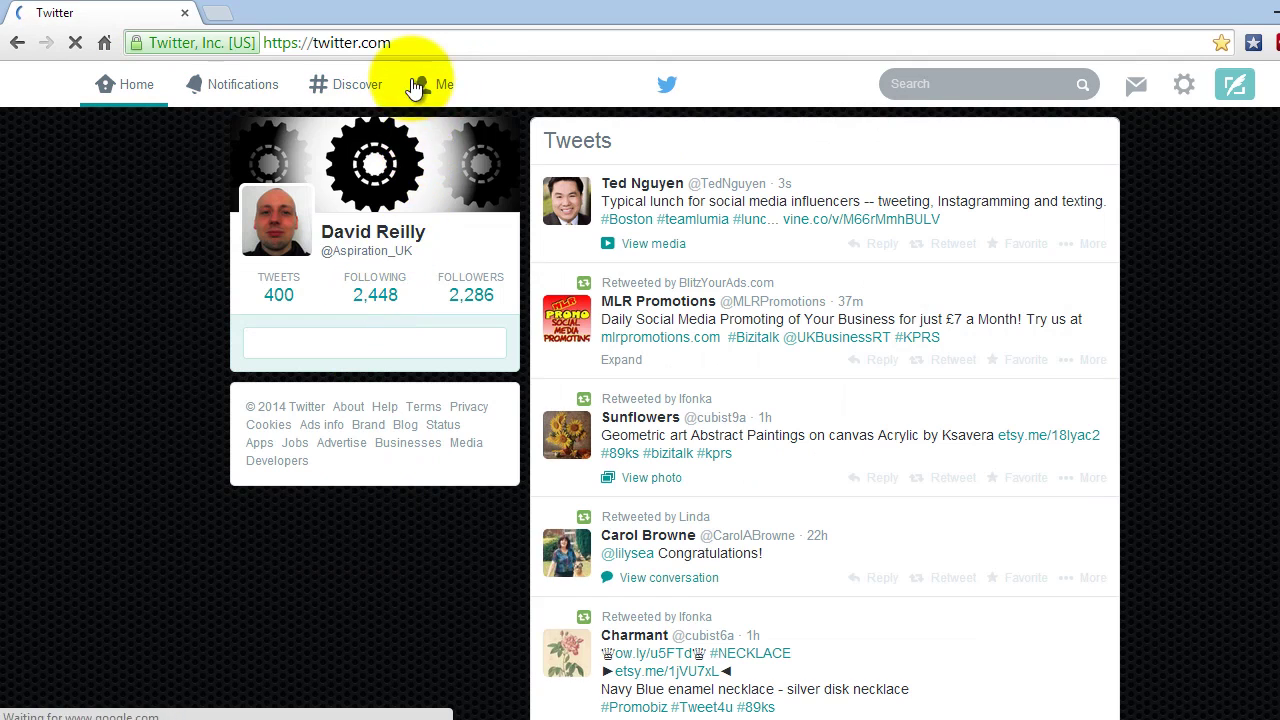
pyautogui.click(416, 86)
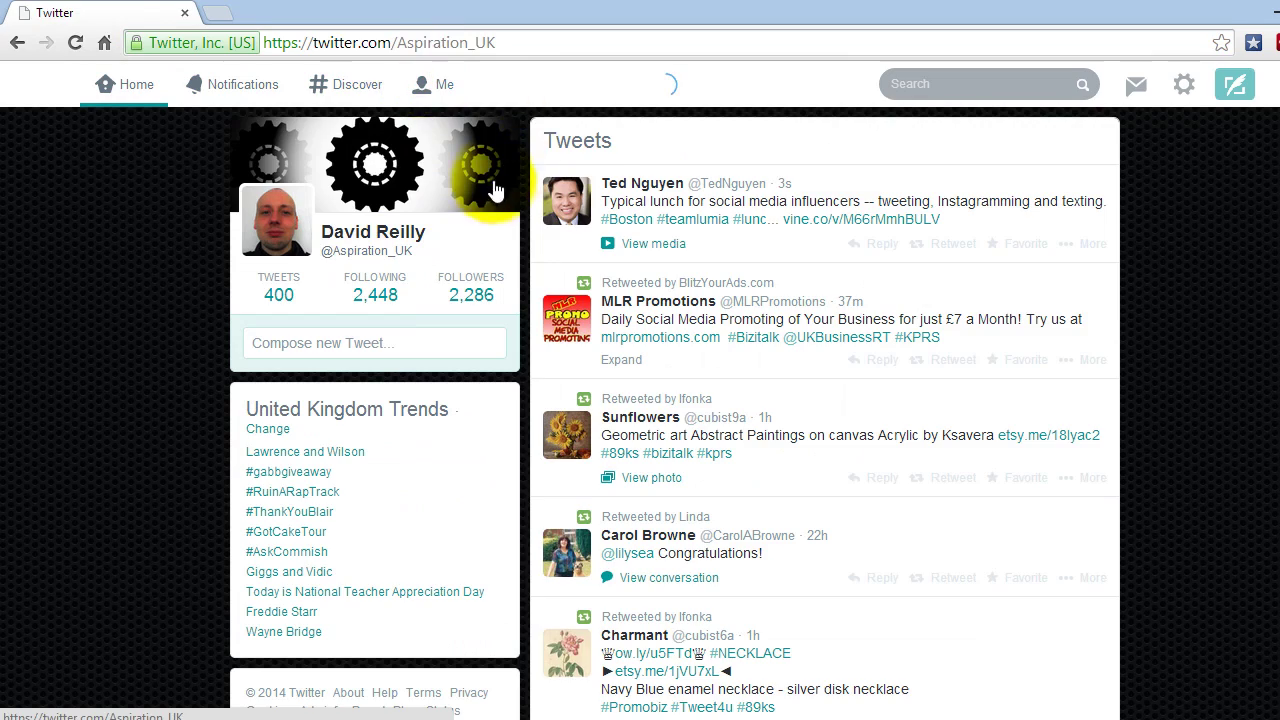
pyautogui.scroll(-5, 180, 543)
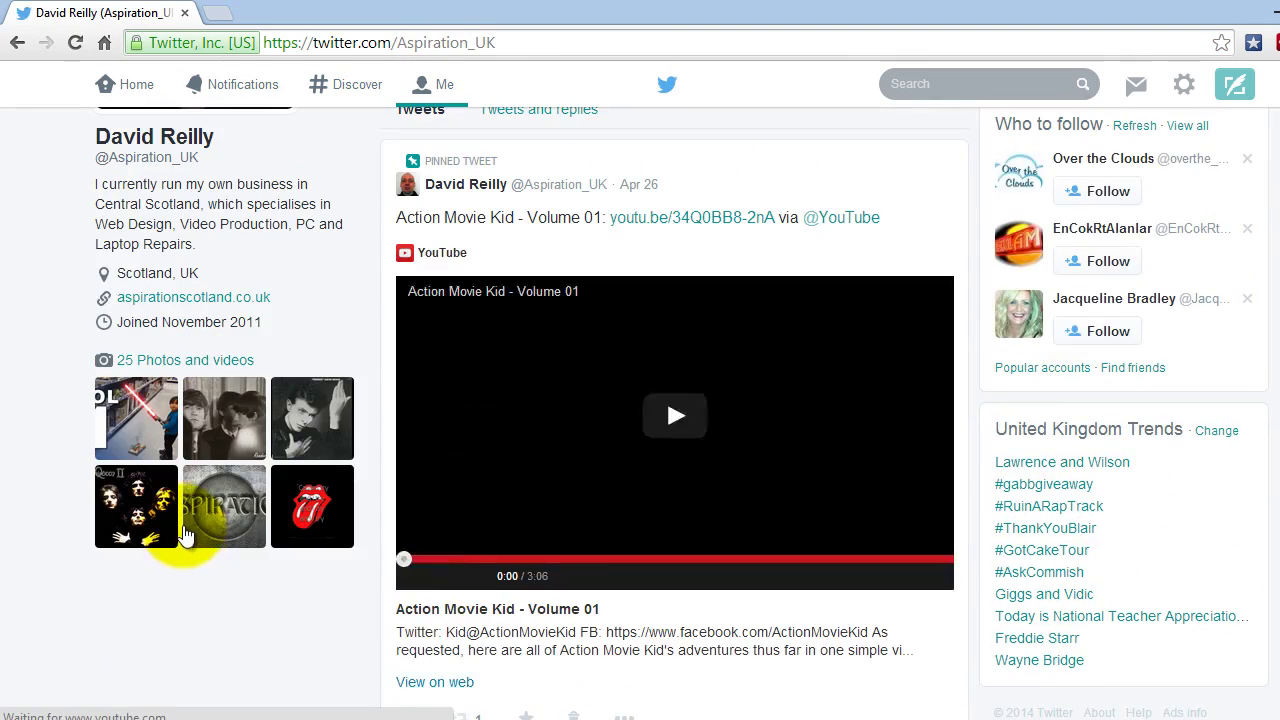
pyautogui.scroll(5, 177, 543)
pyautogui.click(107, 80)
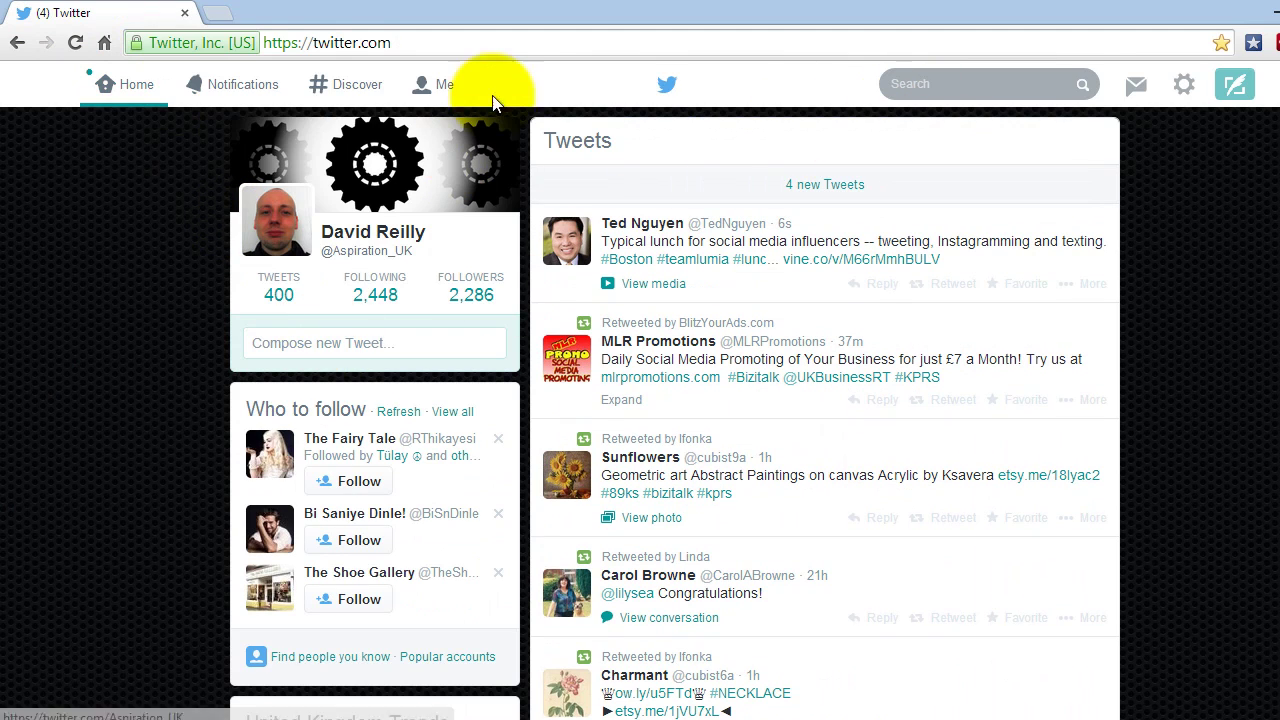
pyautogui.click(455, 88)
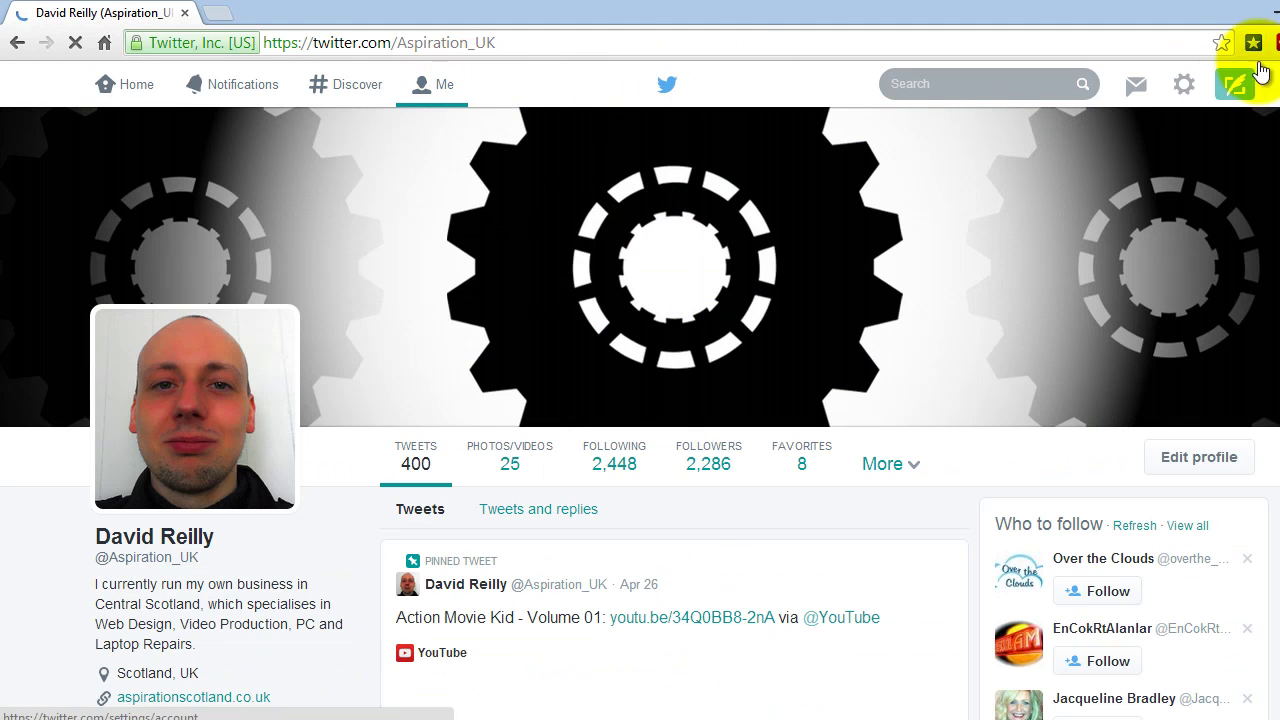
pyautogui.click(132, 86)
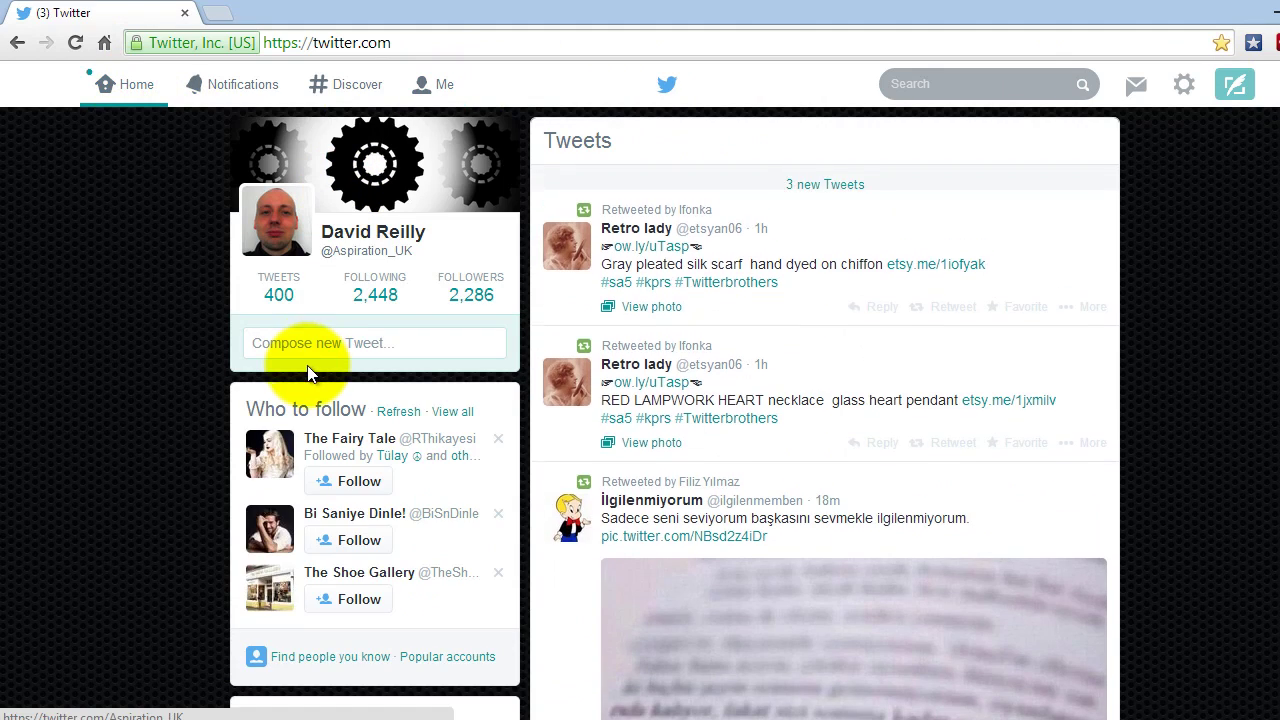
# - Show the tweet box on the home timeline and the new tweet composer on the profile page, leaving both without posting
pyautogui.click(310, 345)
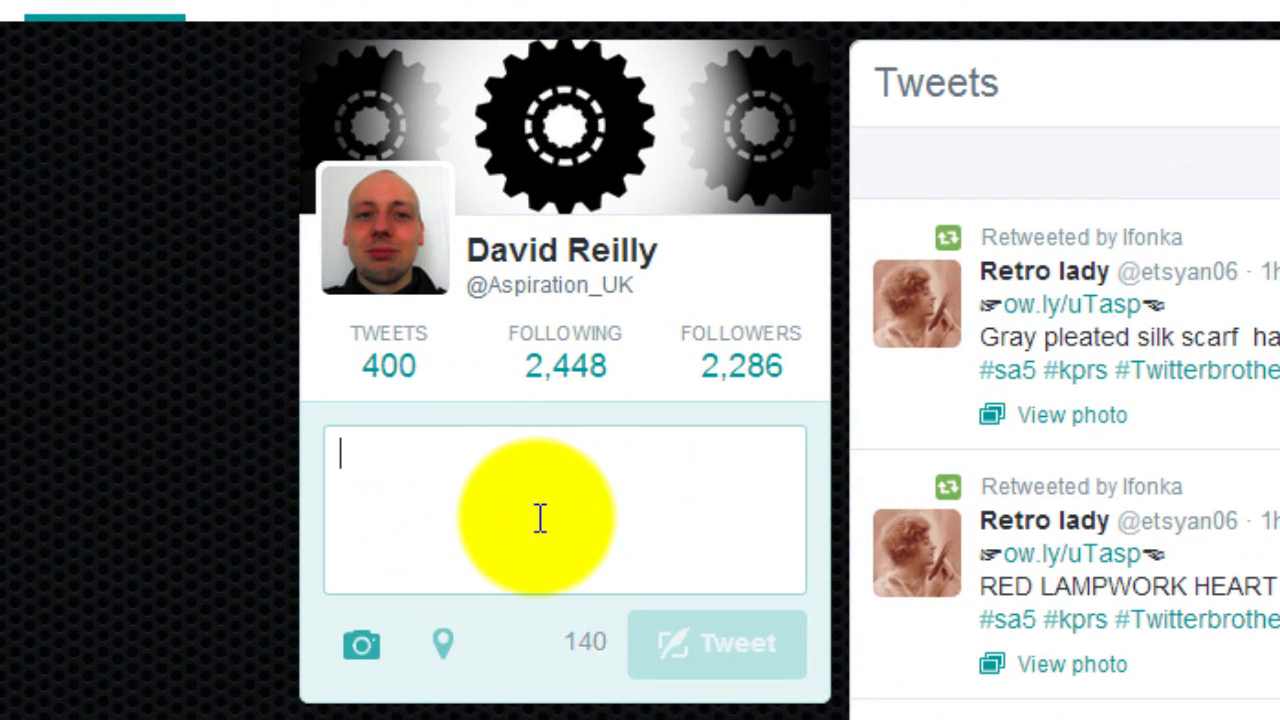
pyautogui.click(547, 468)
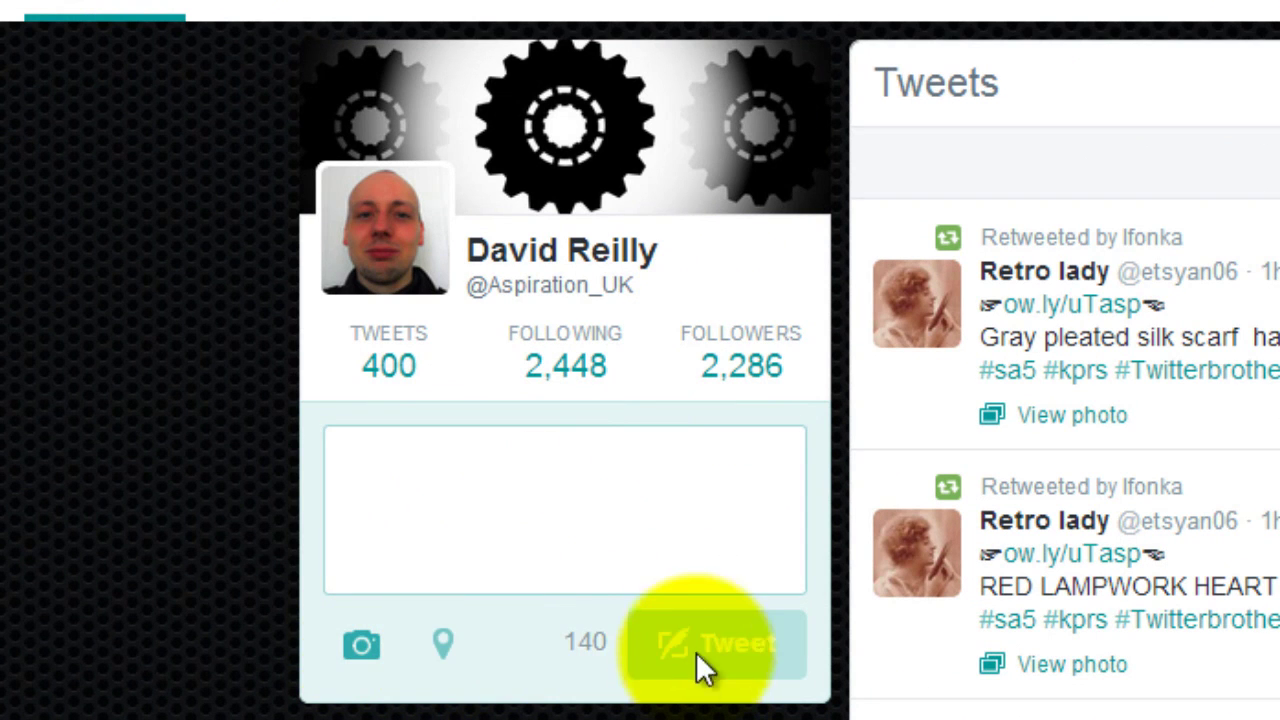
pyautogui.click(614, 451)
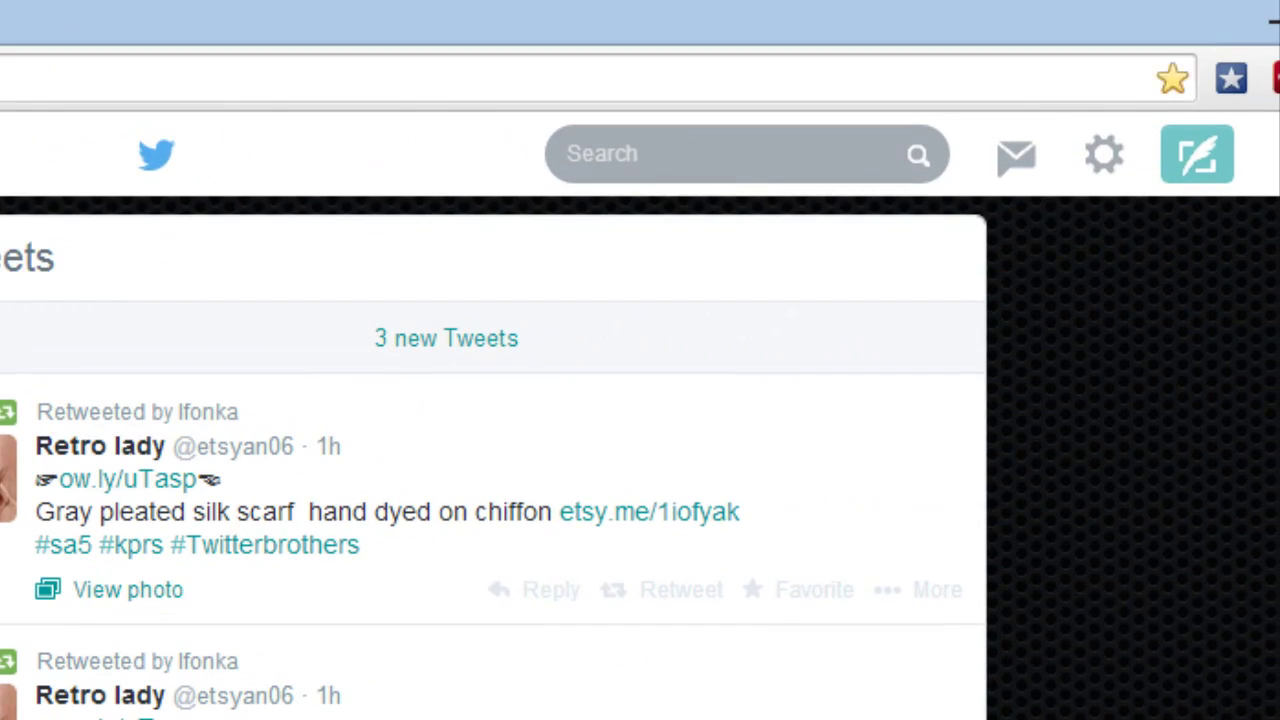
pyautogui.click(1214, 150)
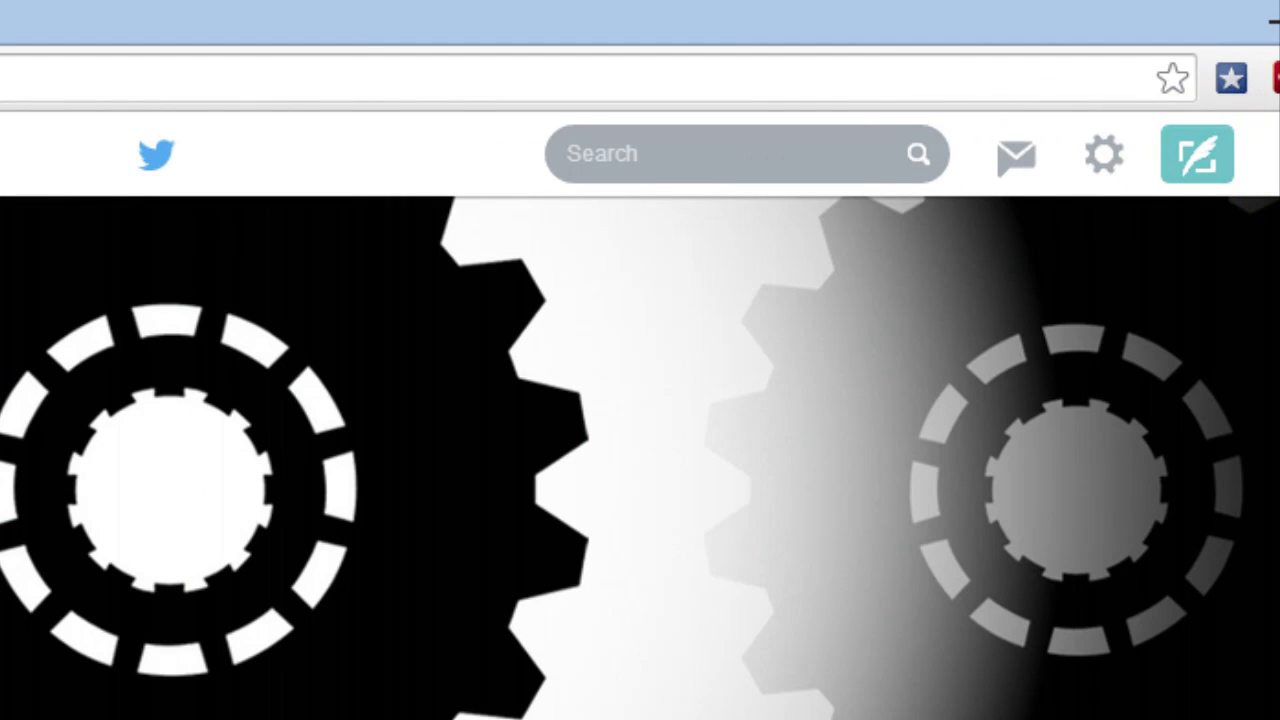
pyautogui.click(1218, 152)
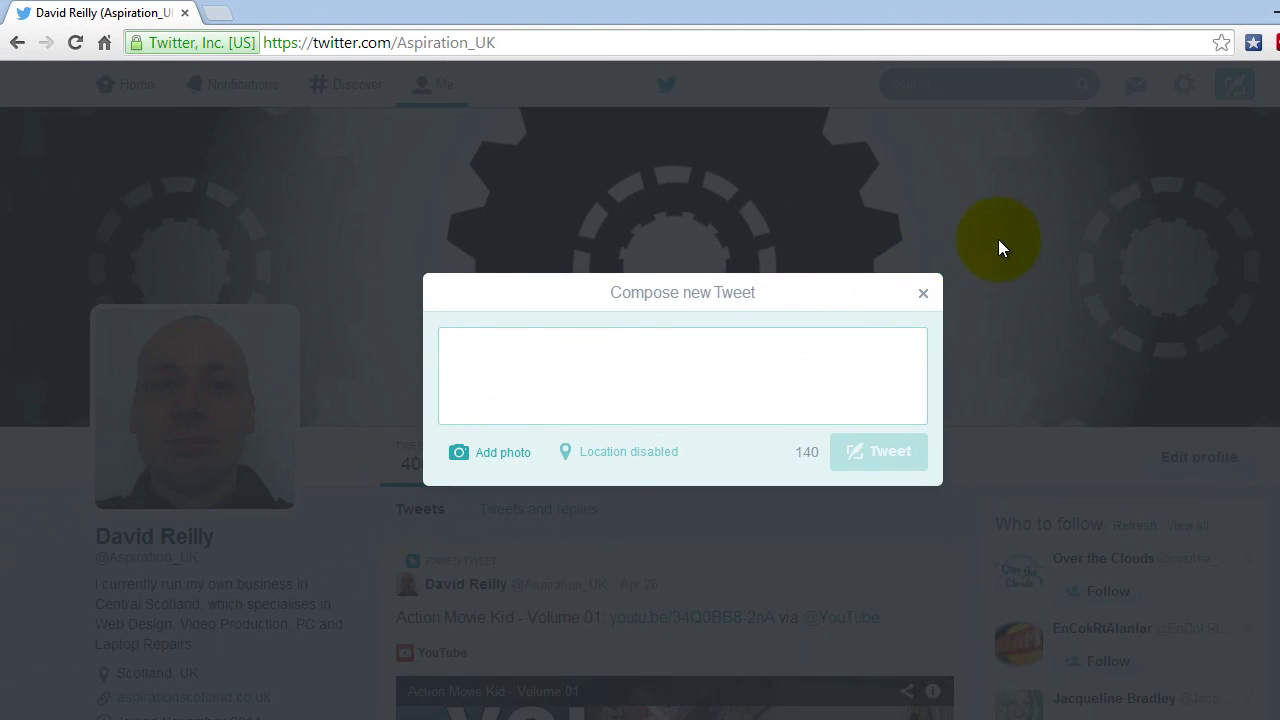
pyautogui.click(923, 293)
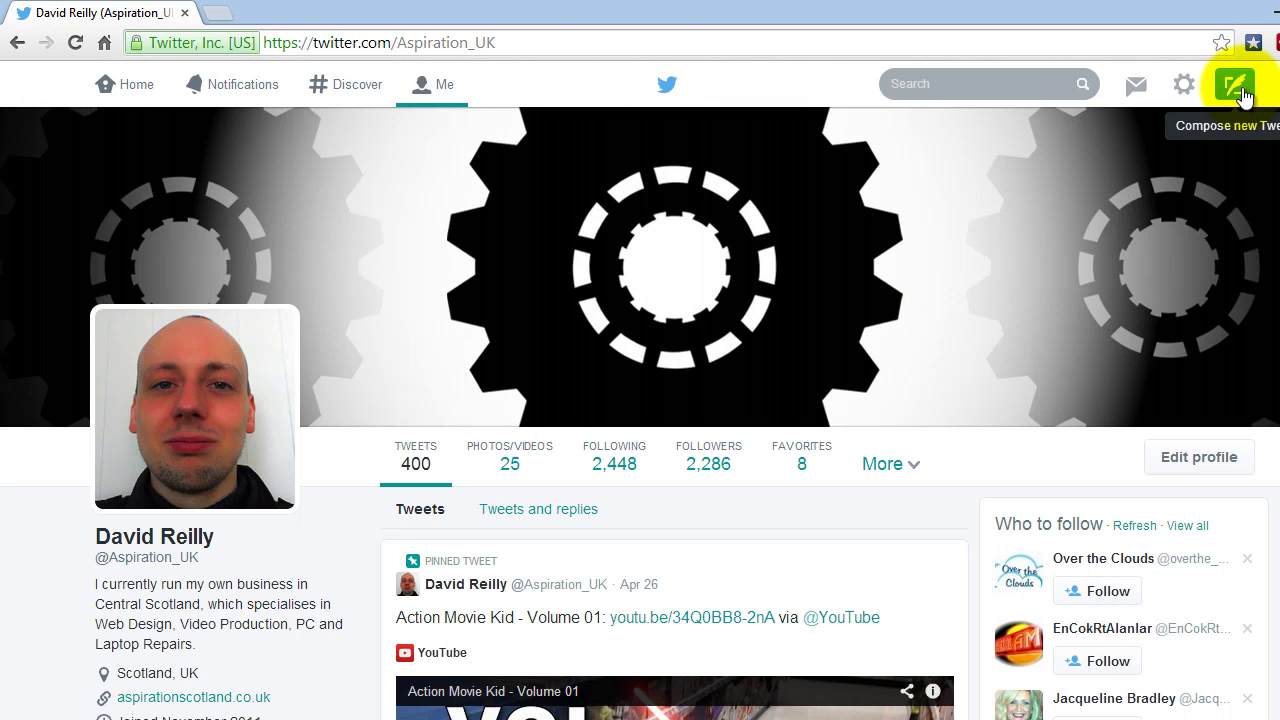
# - Start a new tweet from the profile page and write "Hi there everyone!" in it
pyautogui.click(1236, 86)
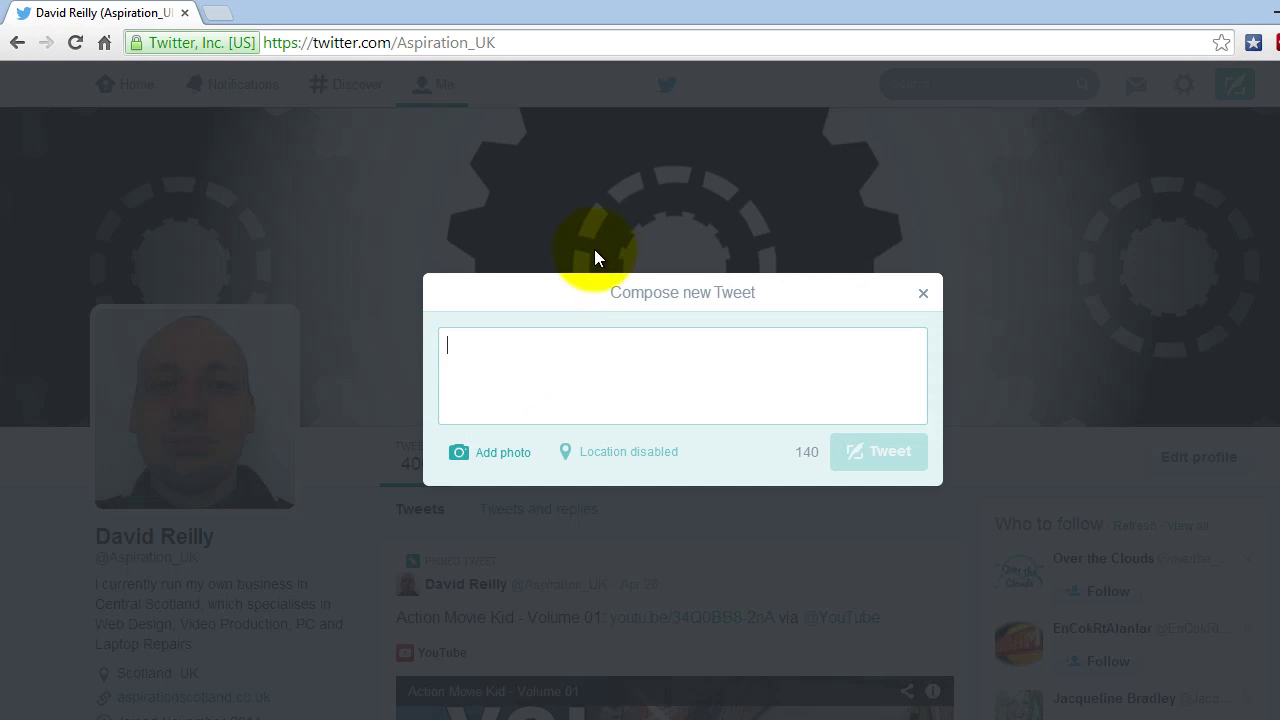
pyautogui.click(583, 349)
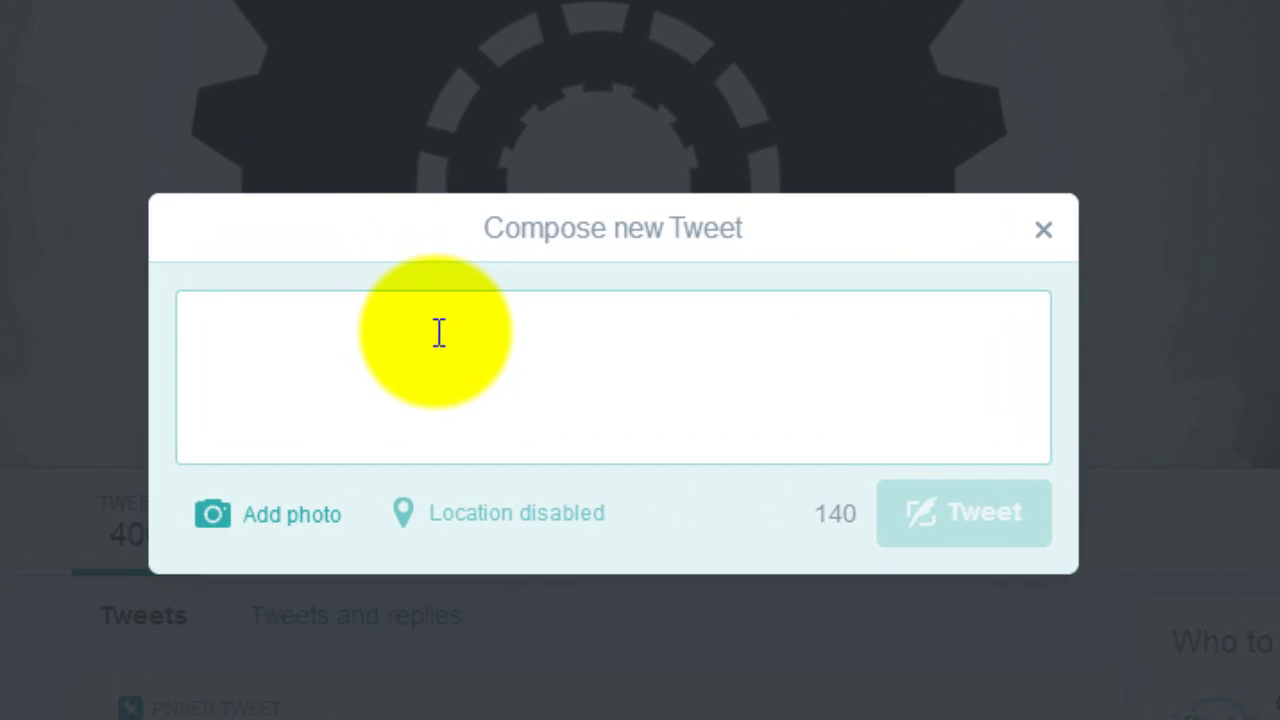
pyautogui.write('Hi there everyone!')
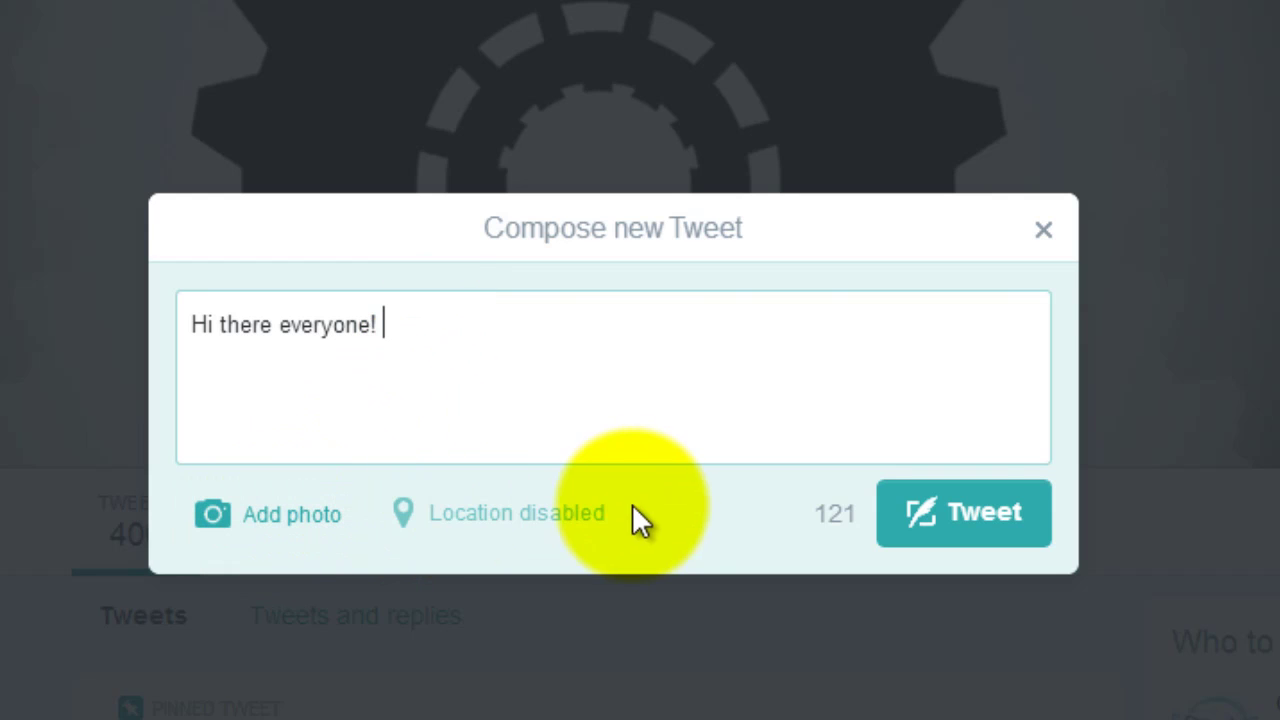
# - Check the draft's remaining-character counter, add the filler text "rejigjri jijti tokoq tj oqj" to test it, and delete the filler
pyautogui.click(806, 512)
pyautogui.moveTo(806, 512); pyautogui.dragTo(846, 549)
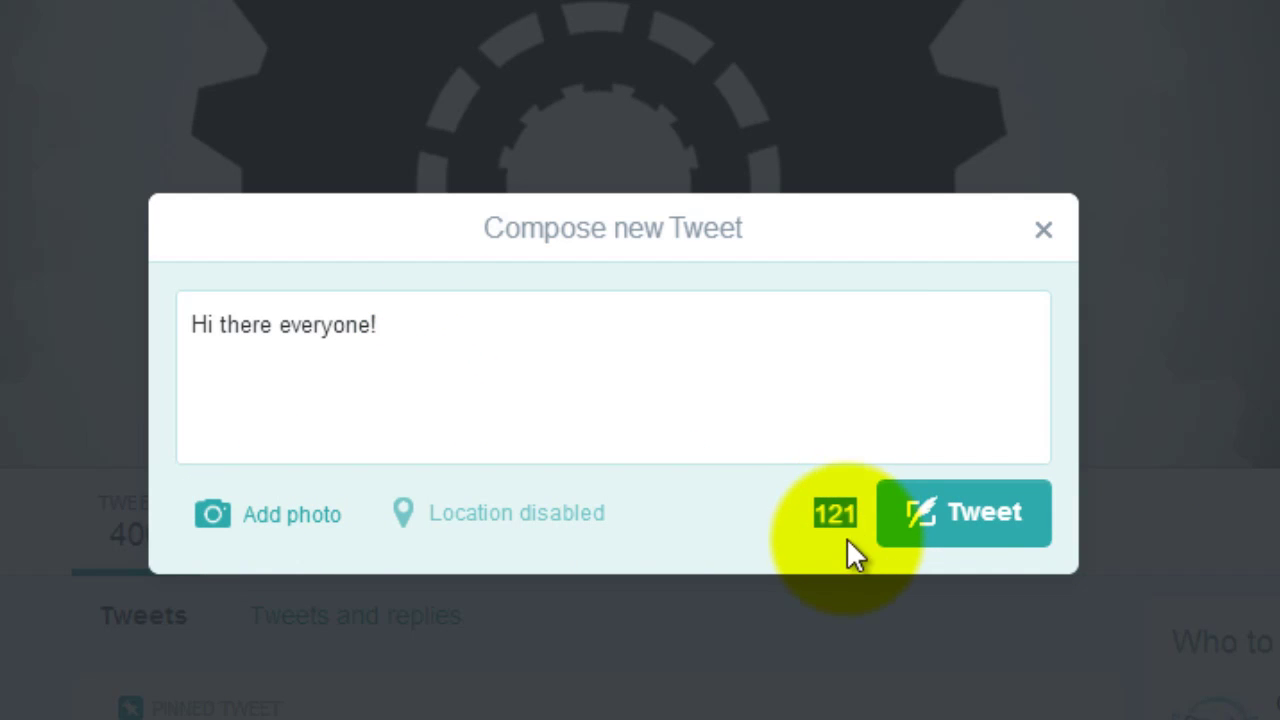
pyautogui.click(846, 548)
pyautogui.click(483, 351)
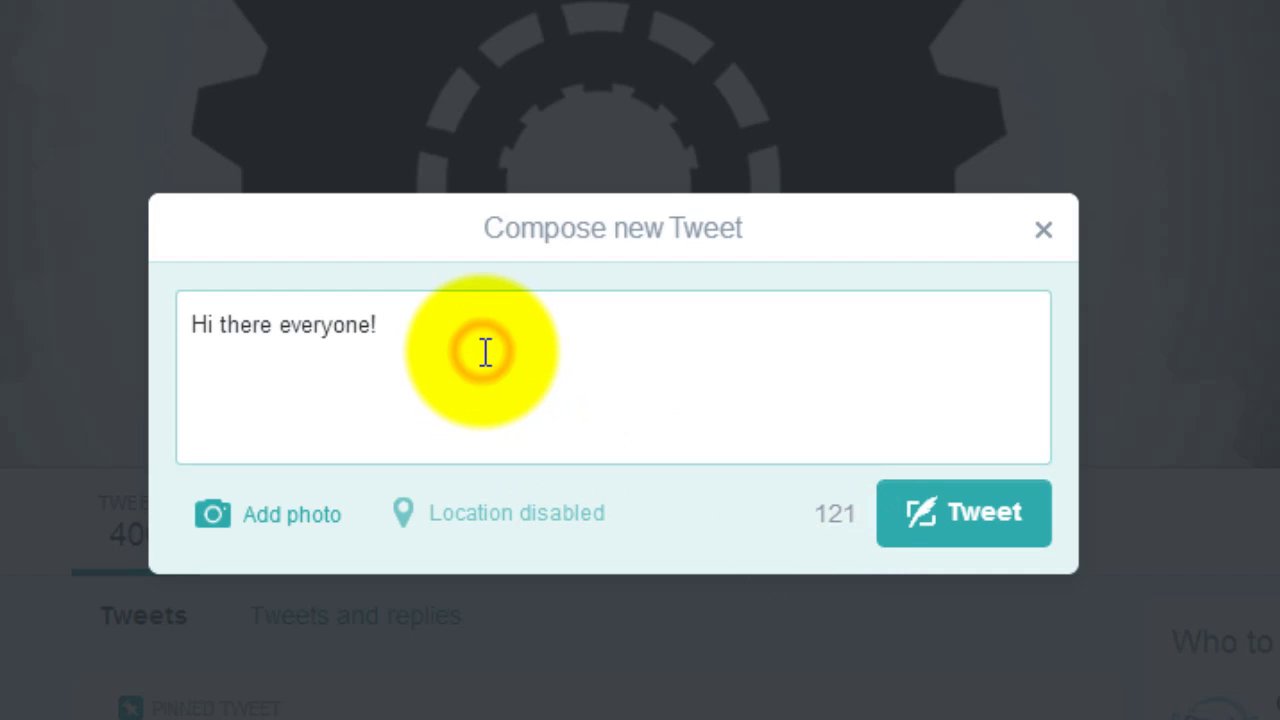
pyautogui.write('rejigjri jijti tokoq tj oqj')
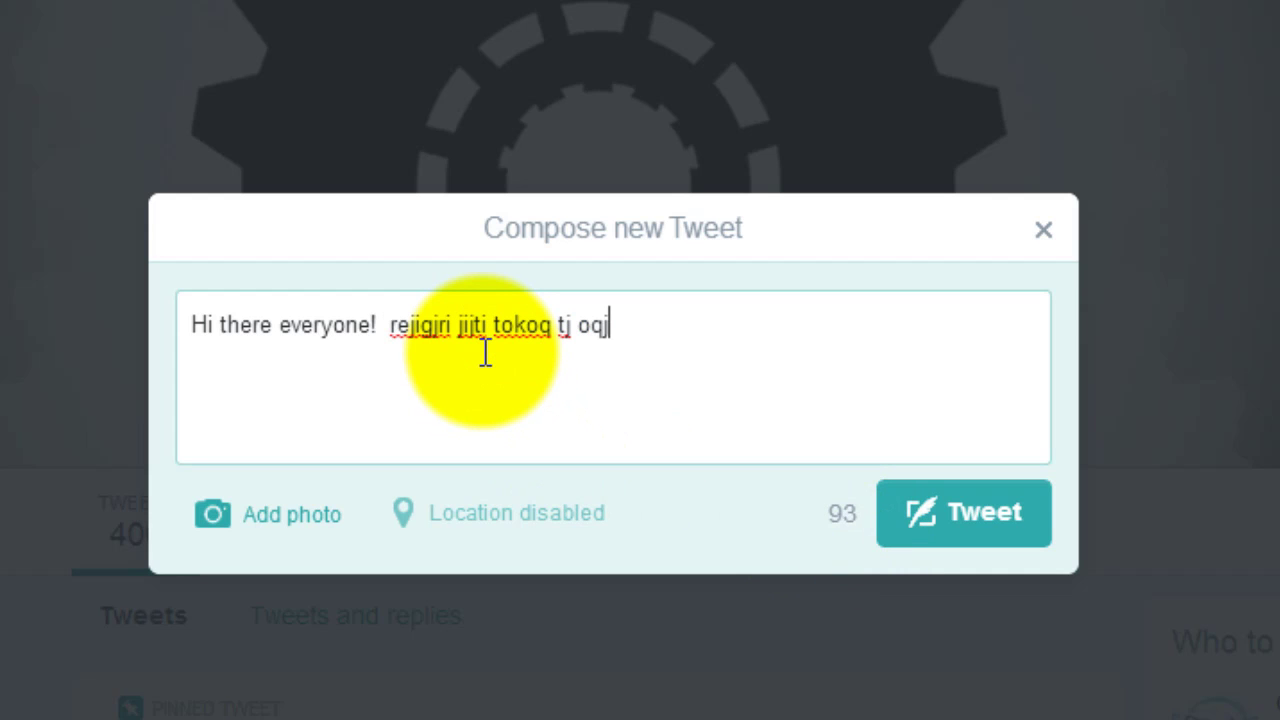
pyautogui.moveTo(640, 320); pyautogui.dragTo(402, 340)
pyautogui.press('BackSpace')
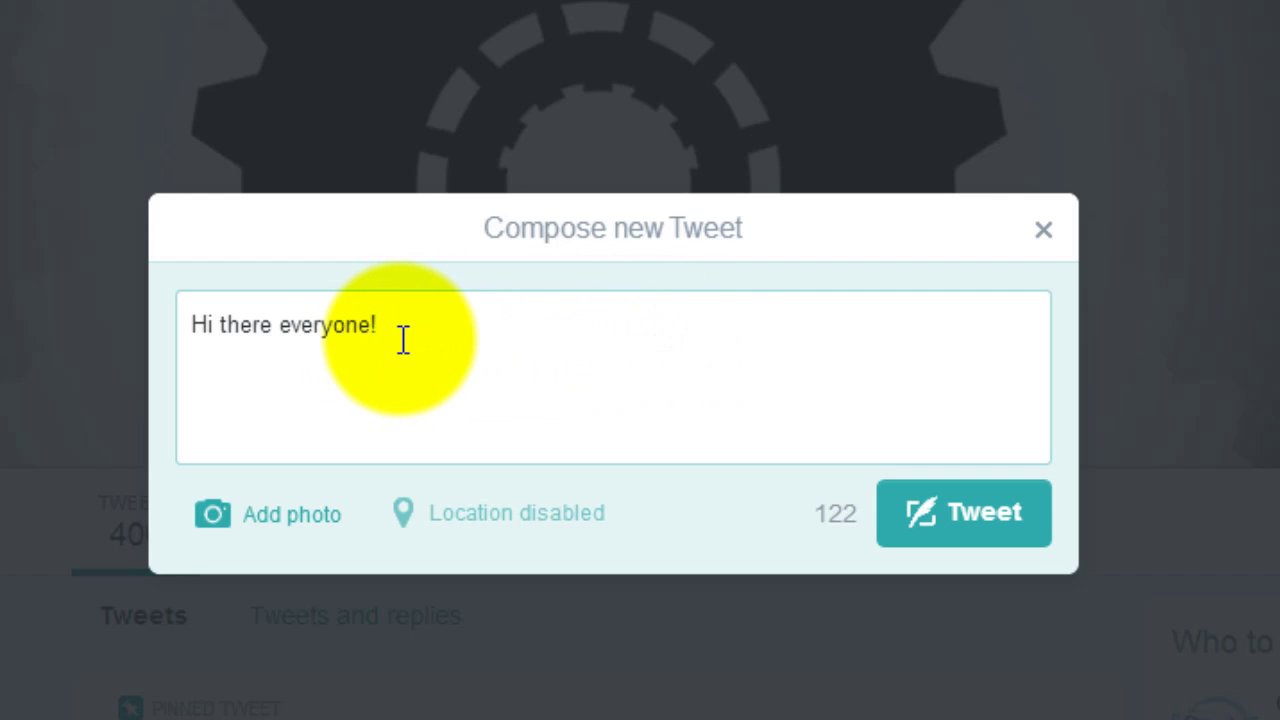
# - Post the "Hi there everyone!" tweet, reload the profile page and locate the tweet beneath the pinned one
pyautogui.click(982, 505)
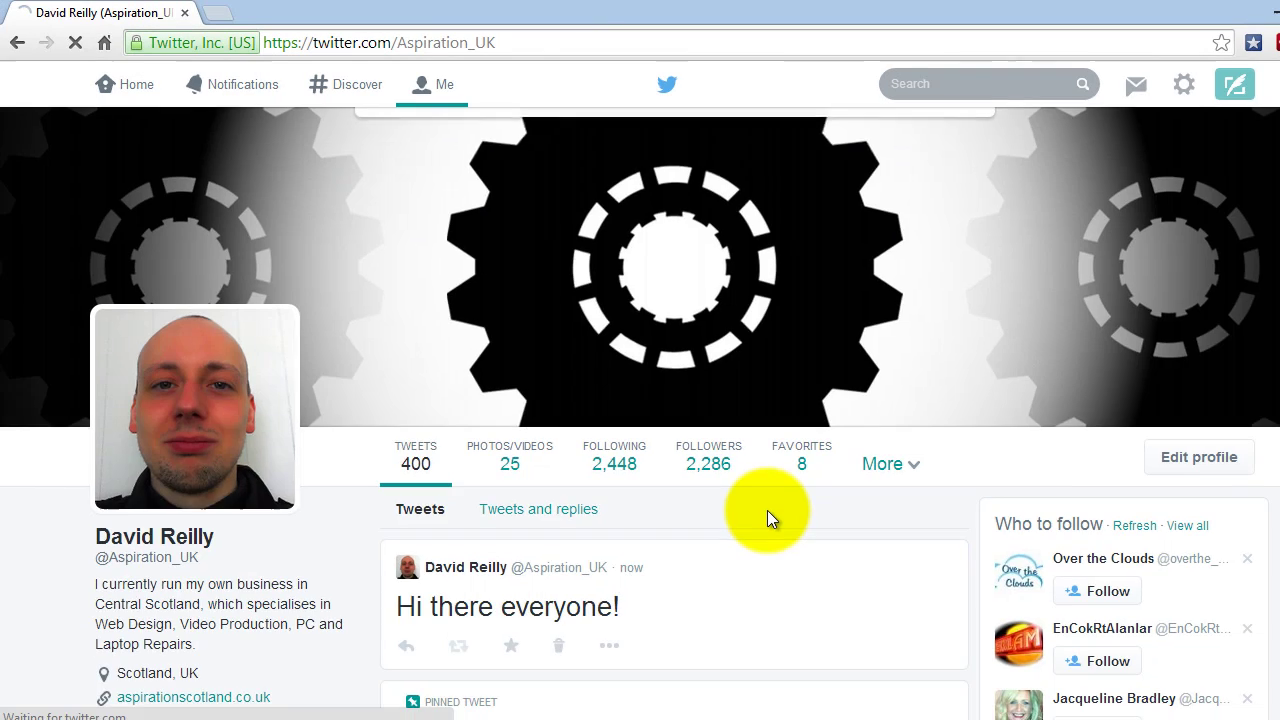
pyautogui.scroll(-4, 767, 512)
pyautogui.scroll(3, 767, 521)
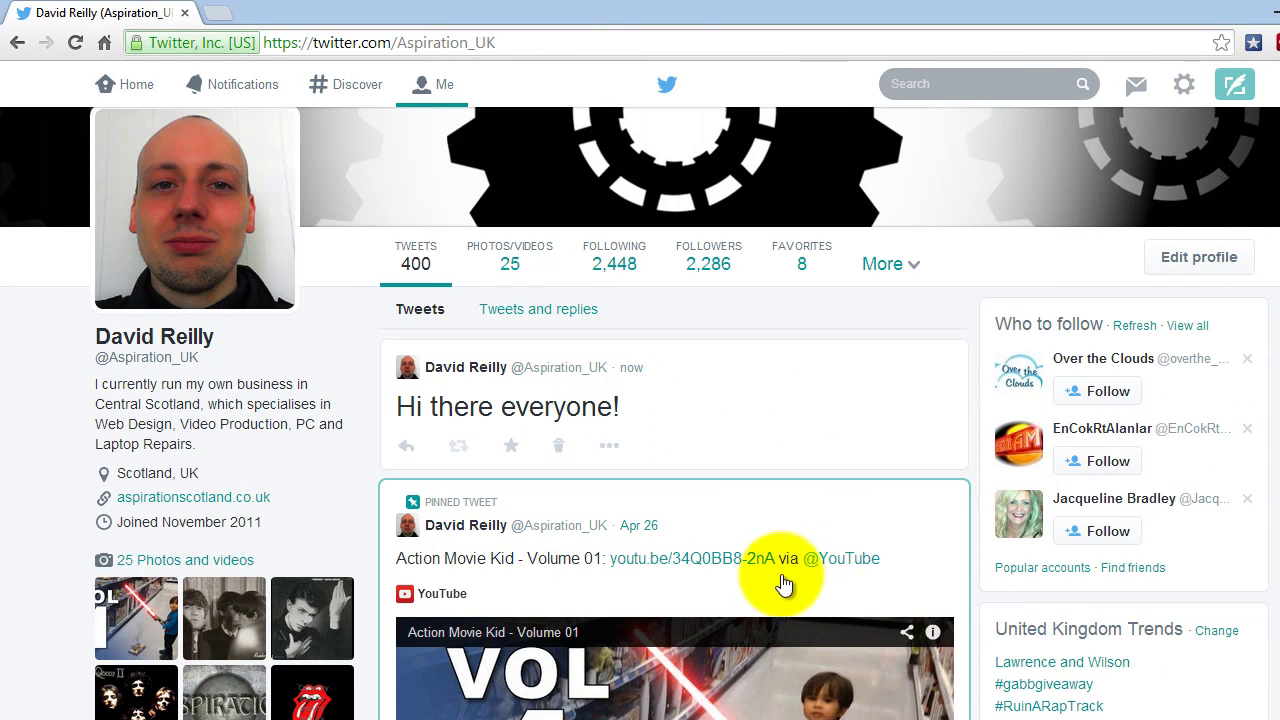
pyautogui.click(75, 42)
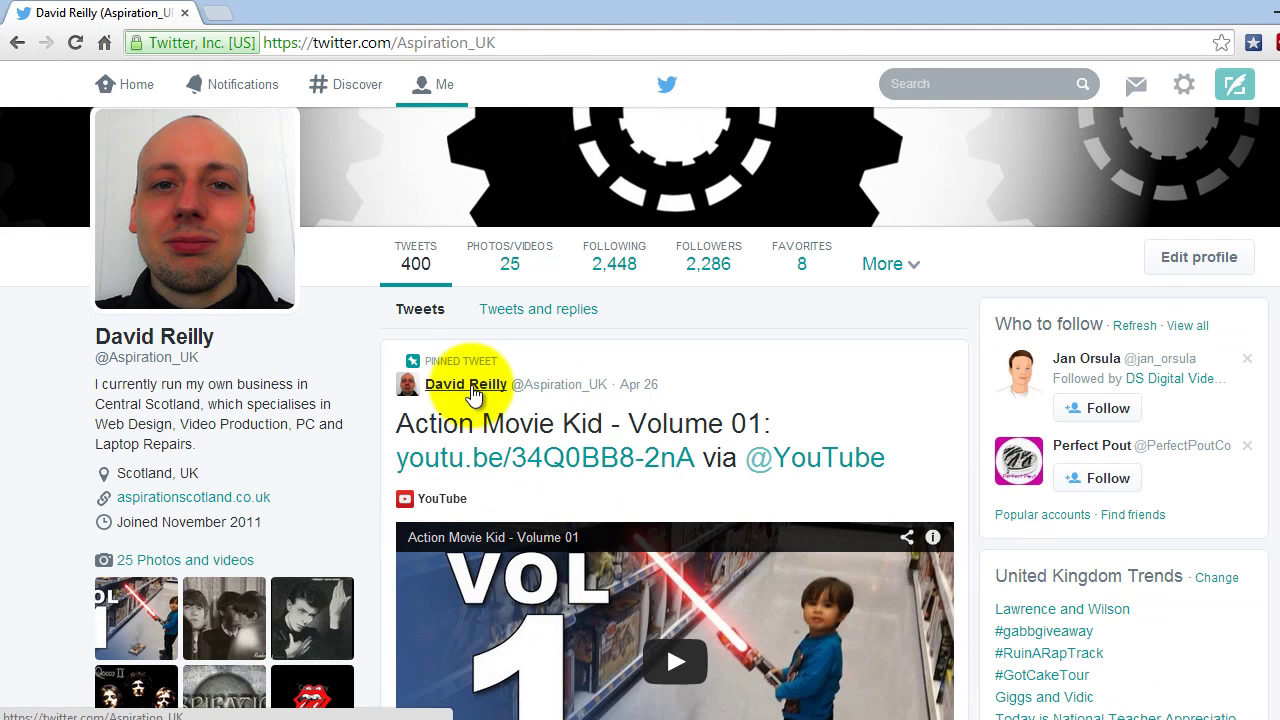
pyautogui.scroll(-6, 471, 392)
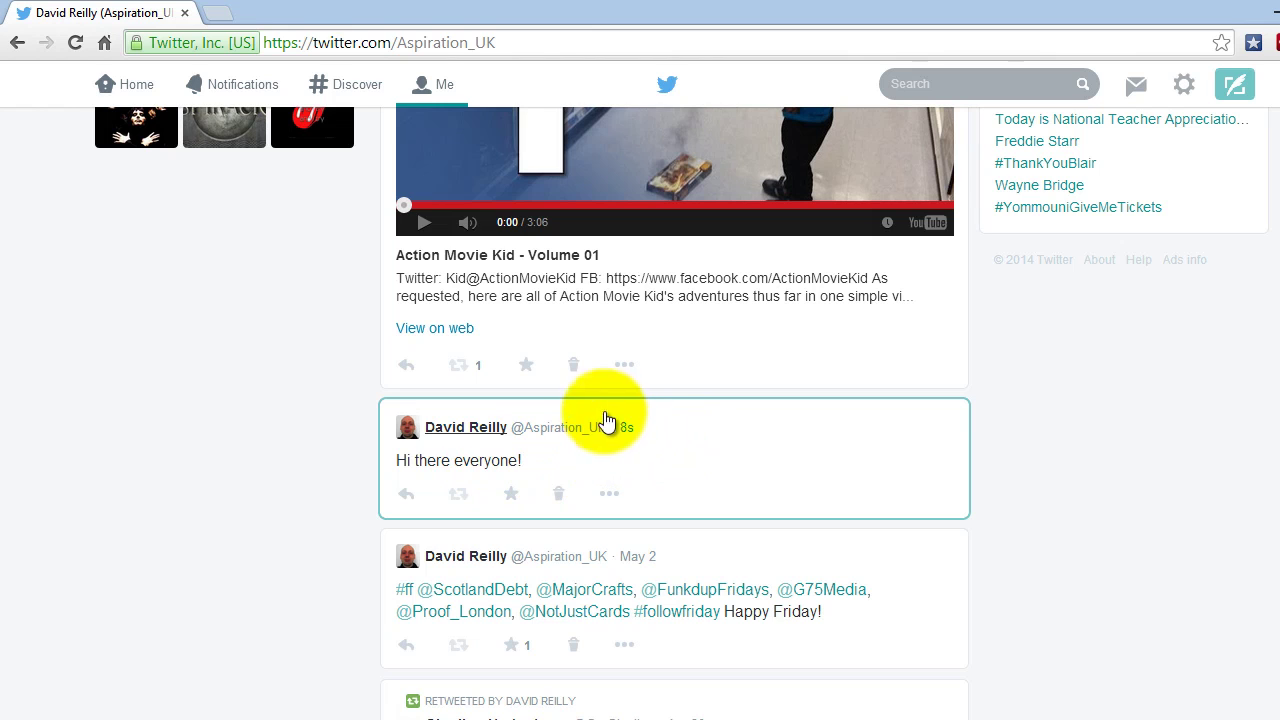
# - Show the additional options of the "Hi there everyone!" tweet, view its own page and return to the profile
pyautogui.click(607, 494)
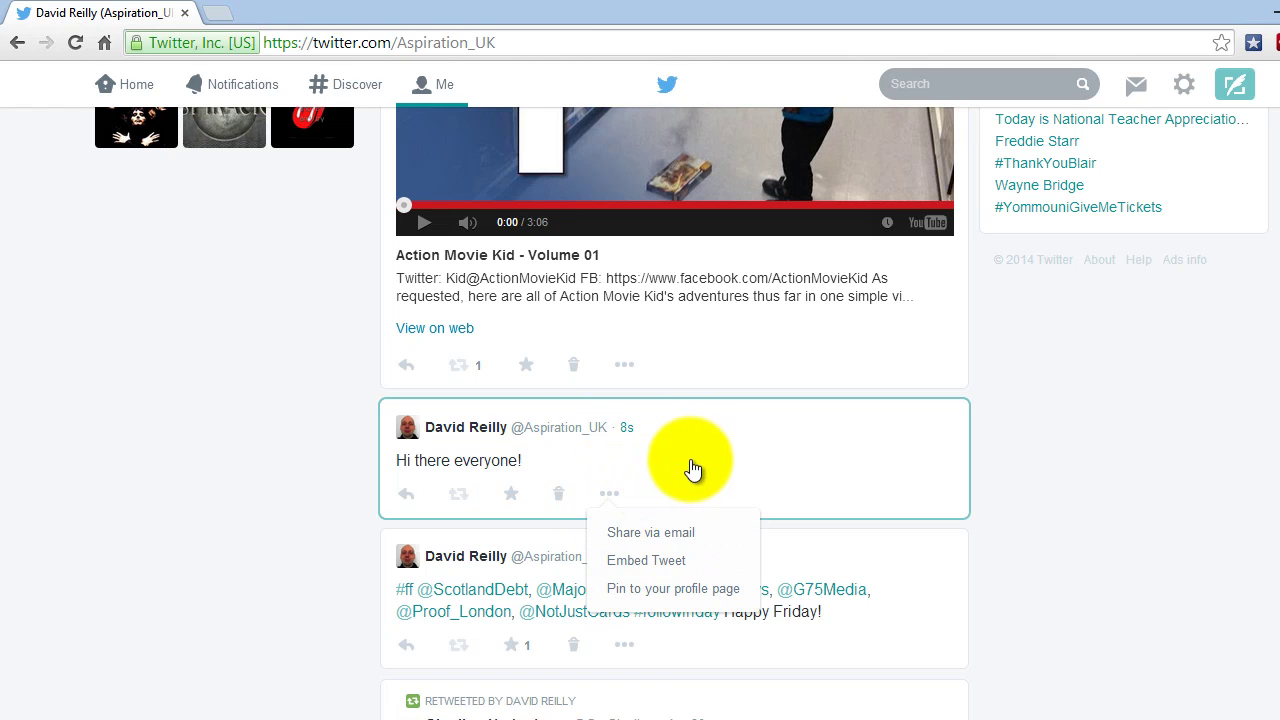
pyautogui.click(606, 457)
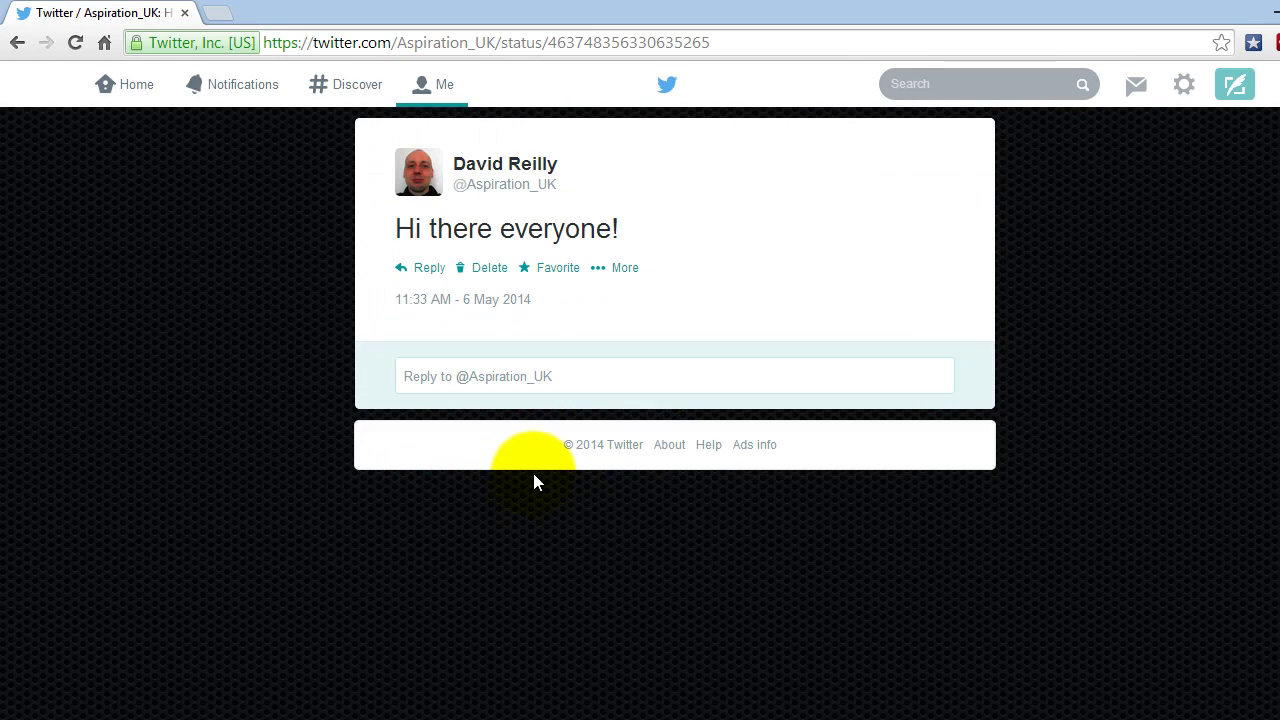
pyautogui.click(534, 480)
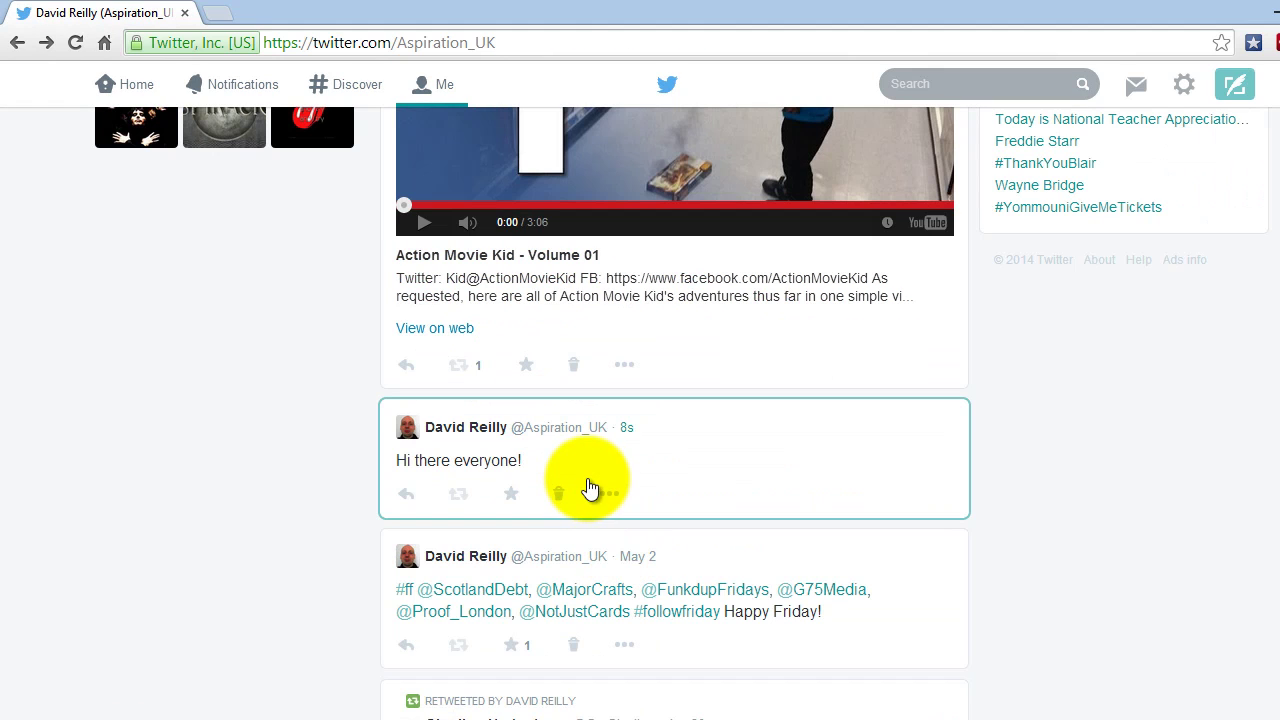
# - Delete the "Hi there everyone!" tweet from the profile and confirm the deletion
pyautogui.click(560, 497)
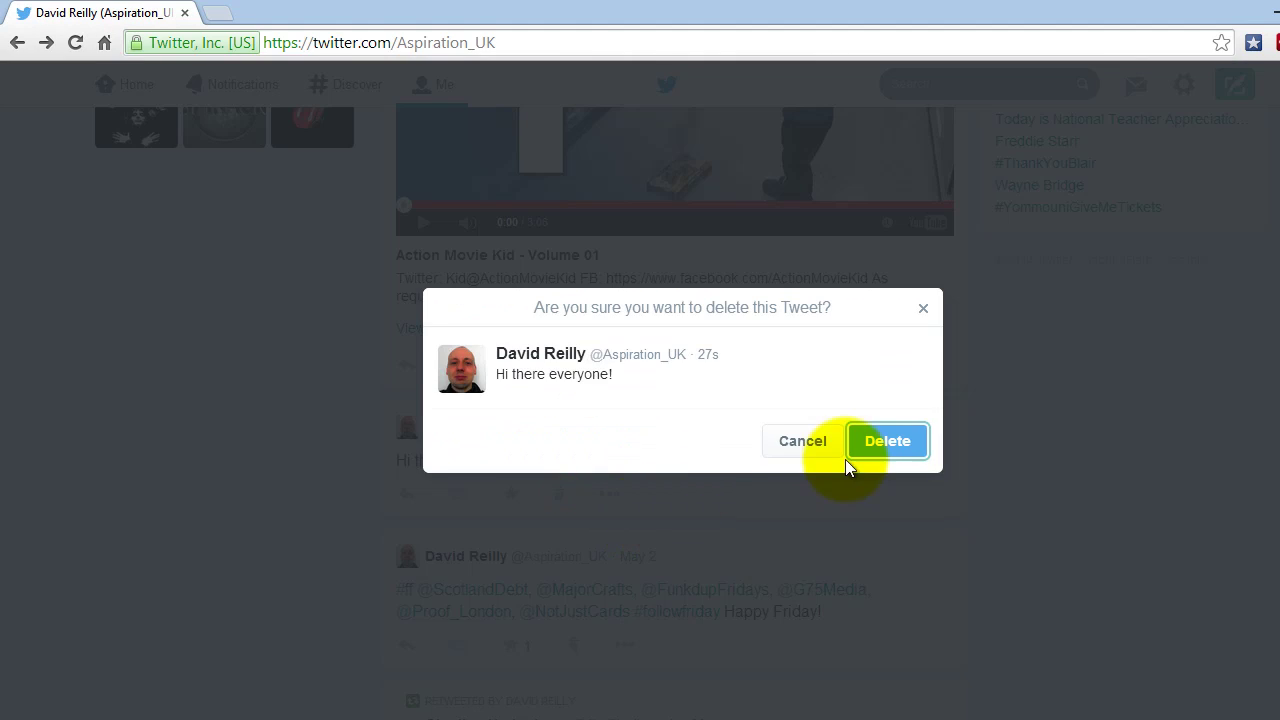
pyautogui.click(877, 437)
pyautogui.scroll(10, 1076, 396)
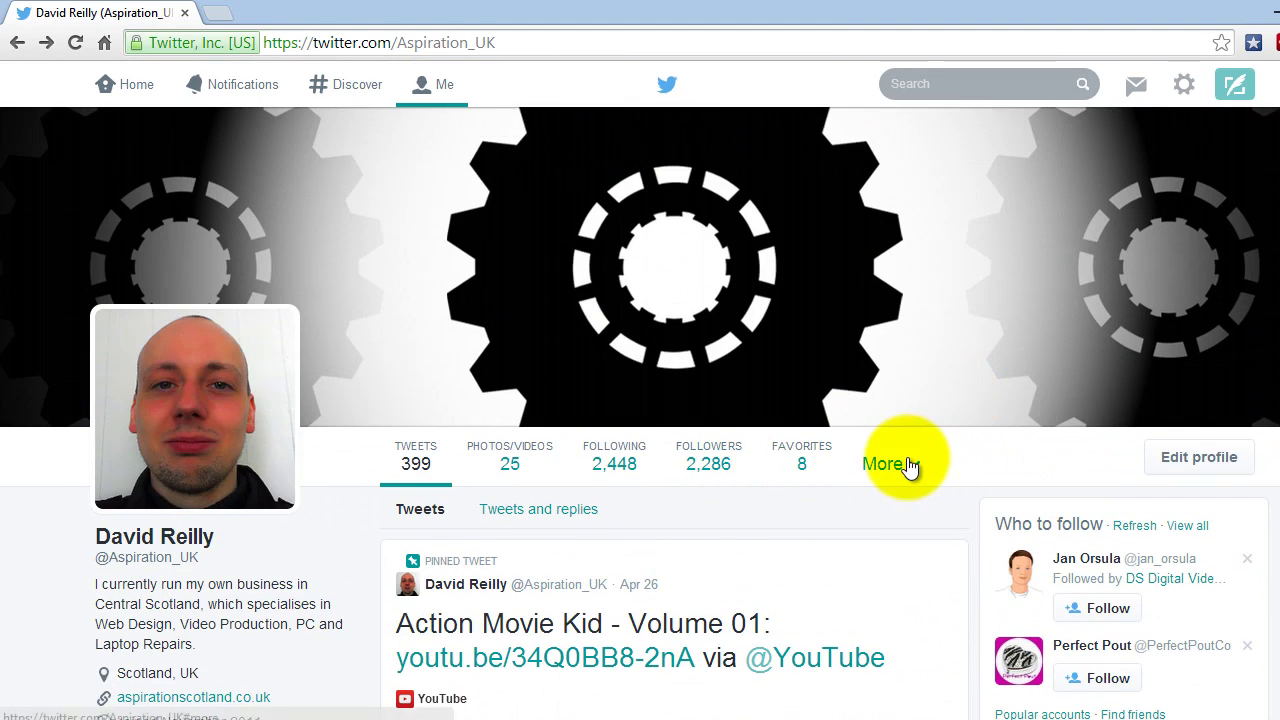
# - Look through the profile's timeline, examining its own tweets, retweets, recently followed accounts and shared videos
pyautogui.scroll(-10, 908, 466)
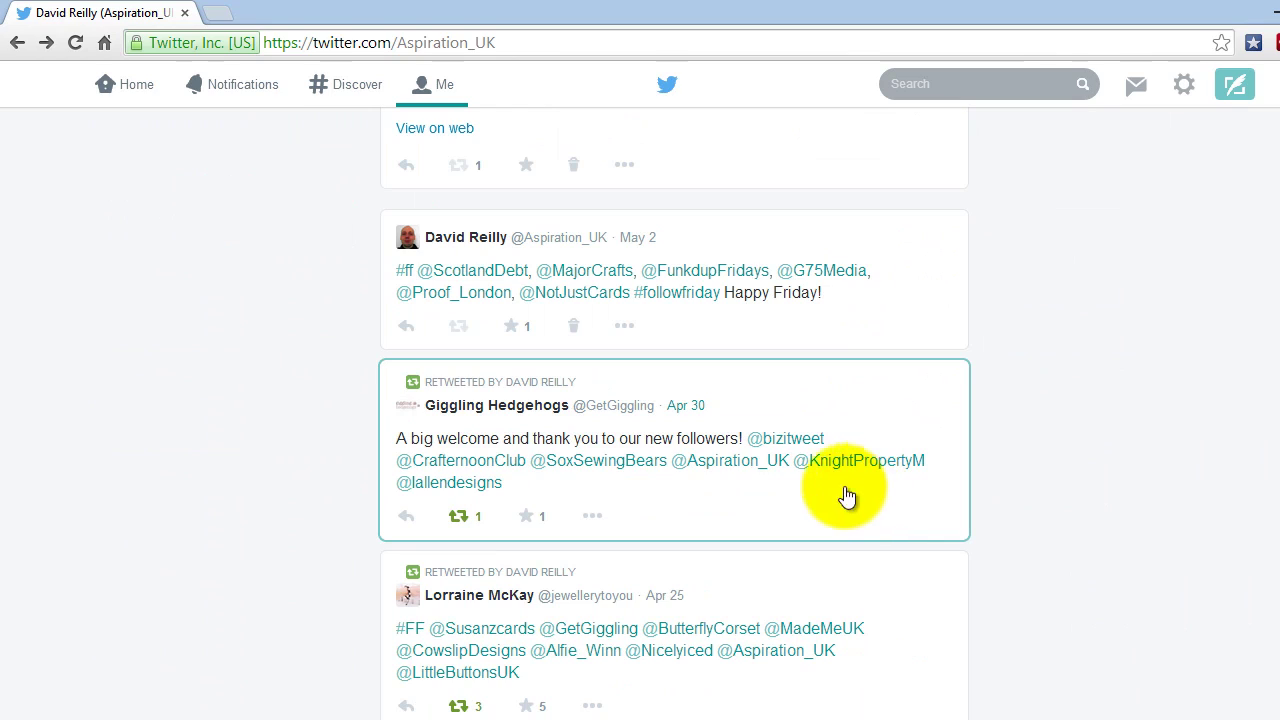
pyautogui.scroll(-4, 471, 509)
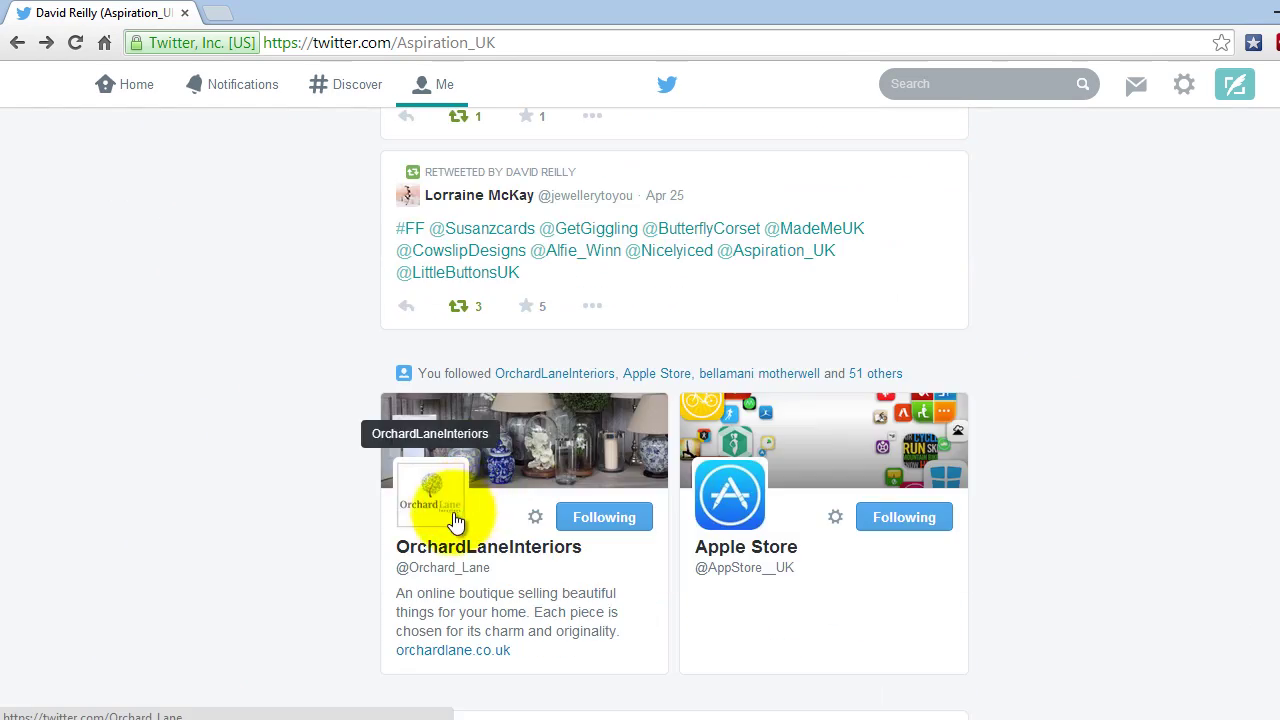
pyautogui.scroll(-8, 460, 512)
pyautogui.scroll(4, 452, 518)
pyautogui.scroll(15, 452, 518)
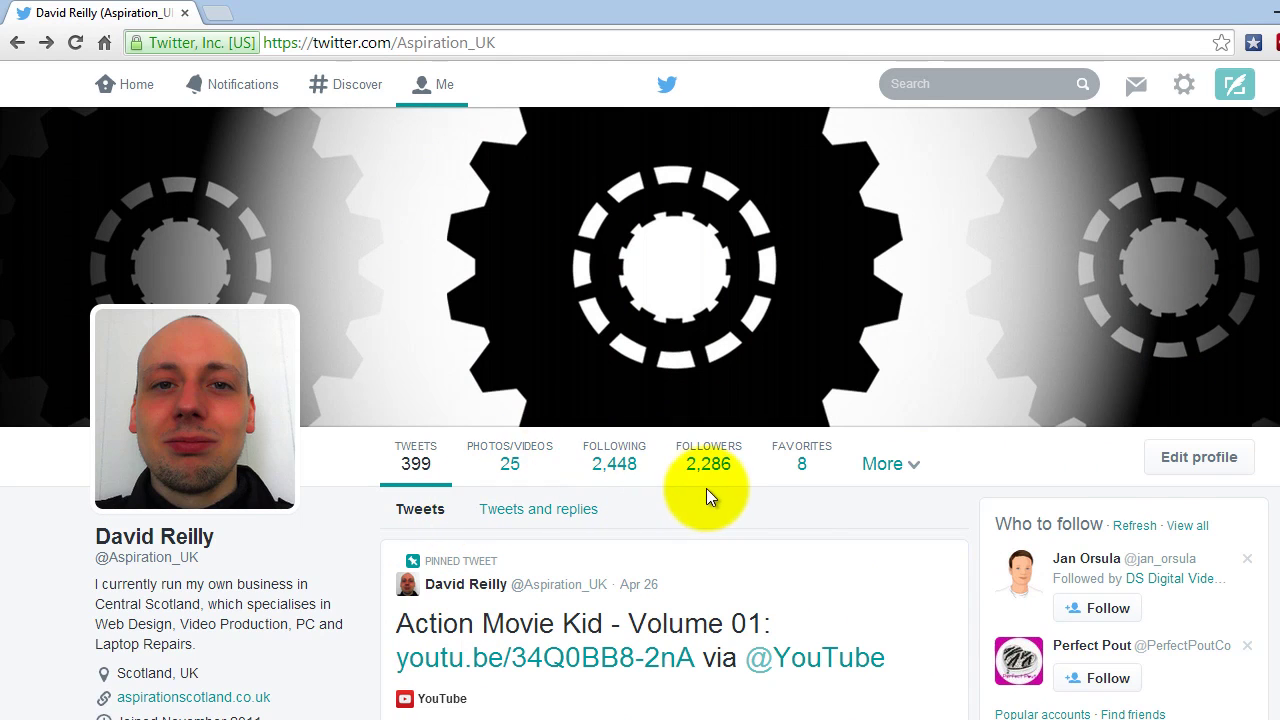
pyautogui.scroll(-7, 430, 488)
pyautogui.scroll(-3, 430, 490)
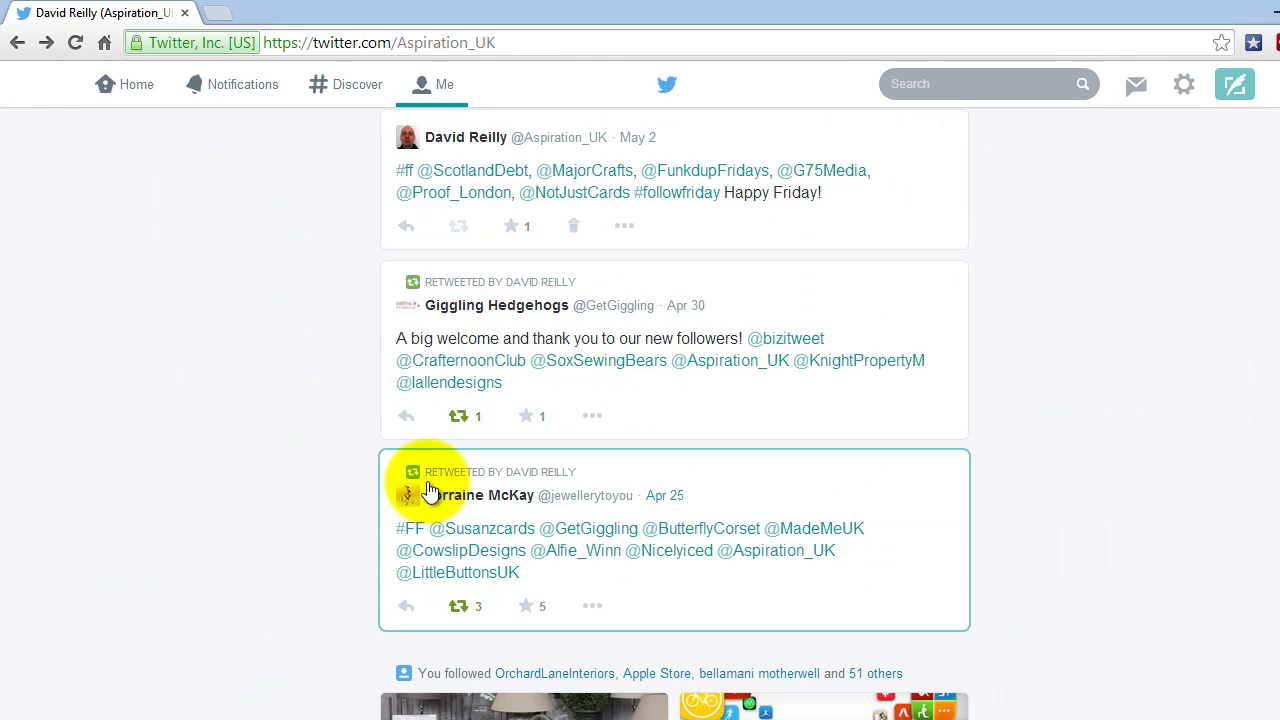
pyautogui.scroll(-20, 428, 490)
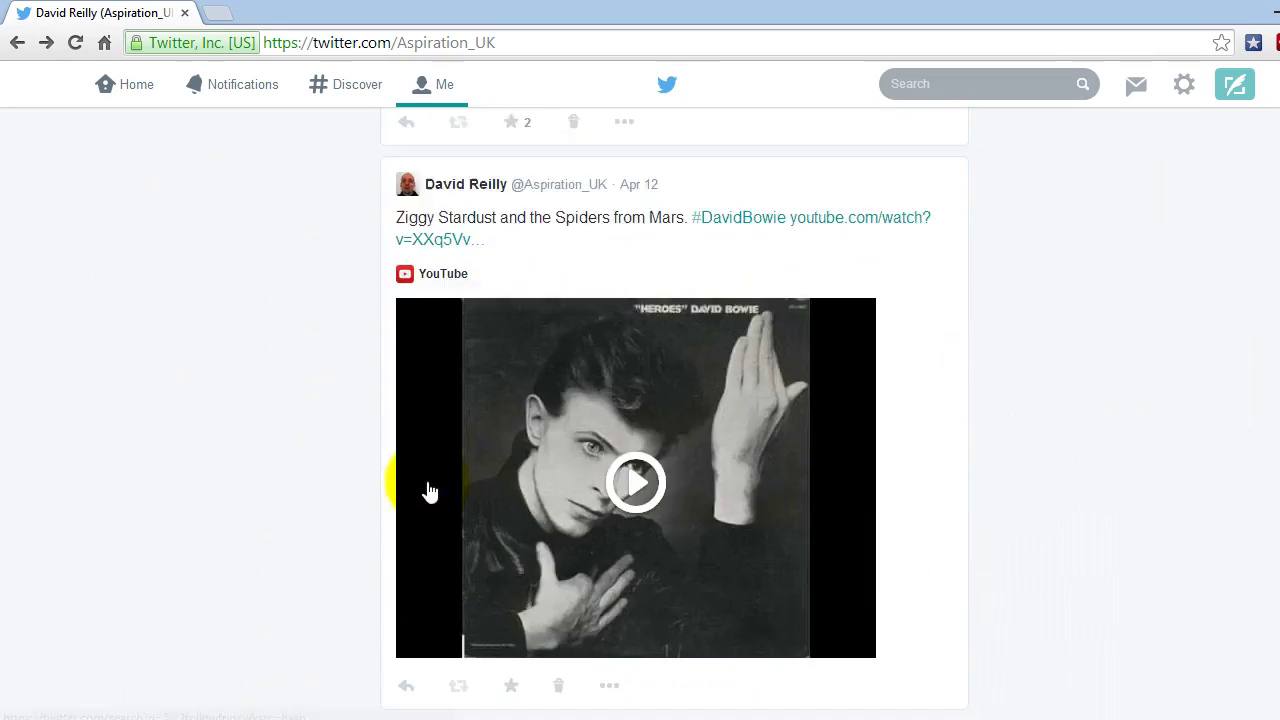
pyautogui.scroll(3, 349, 518)
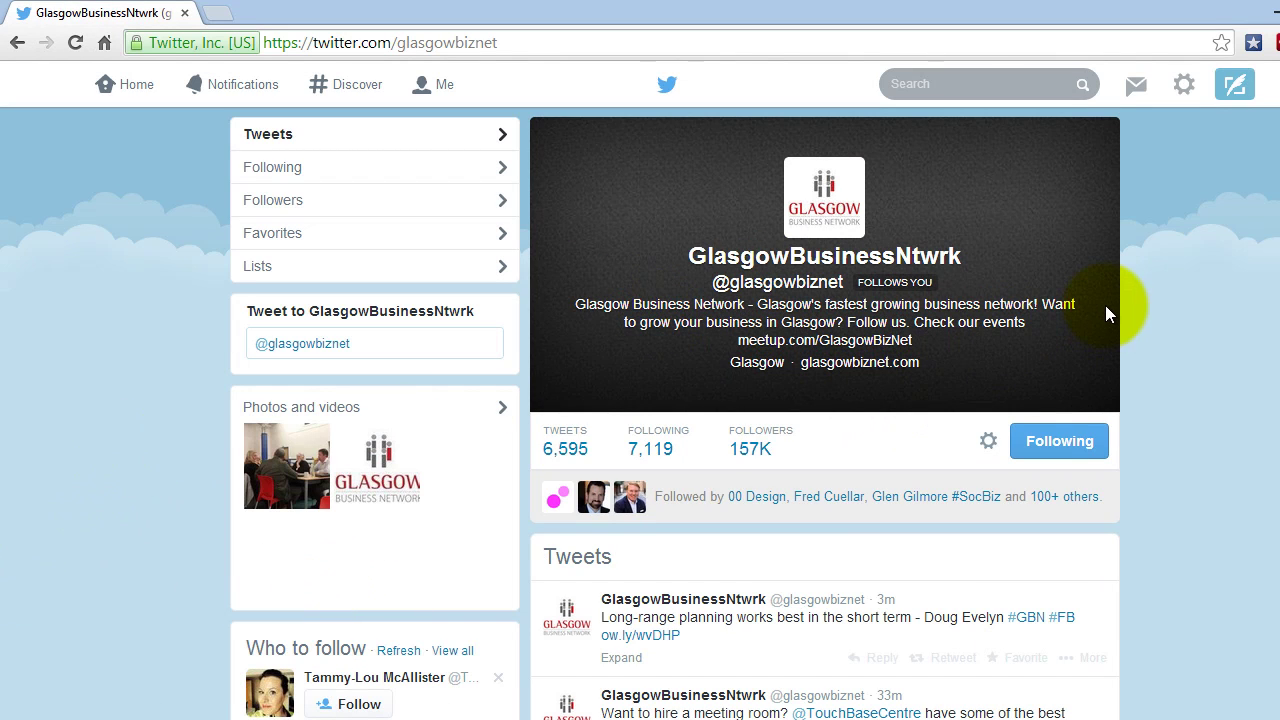
# - Draft the reply "Oh I would be intrested in that!" to GlasgowBusinessNtwrk's tweet about hiring a meeting room
pyautogui.scroll(-3, 1149, 320)
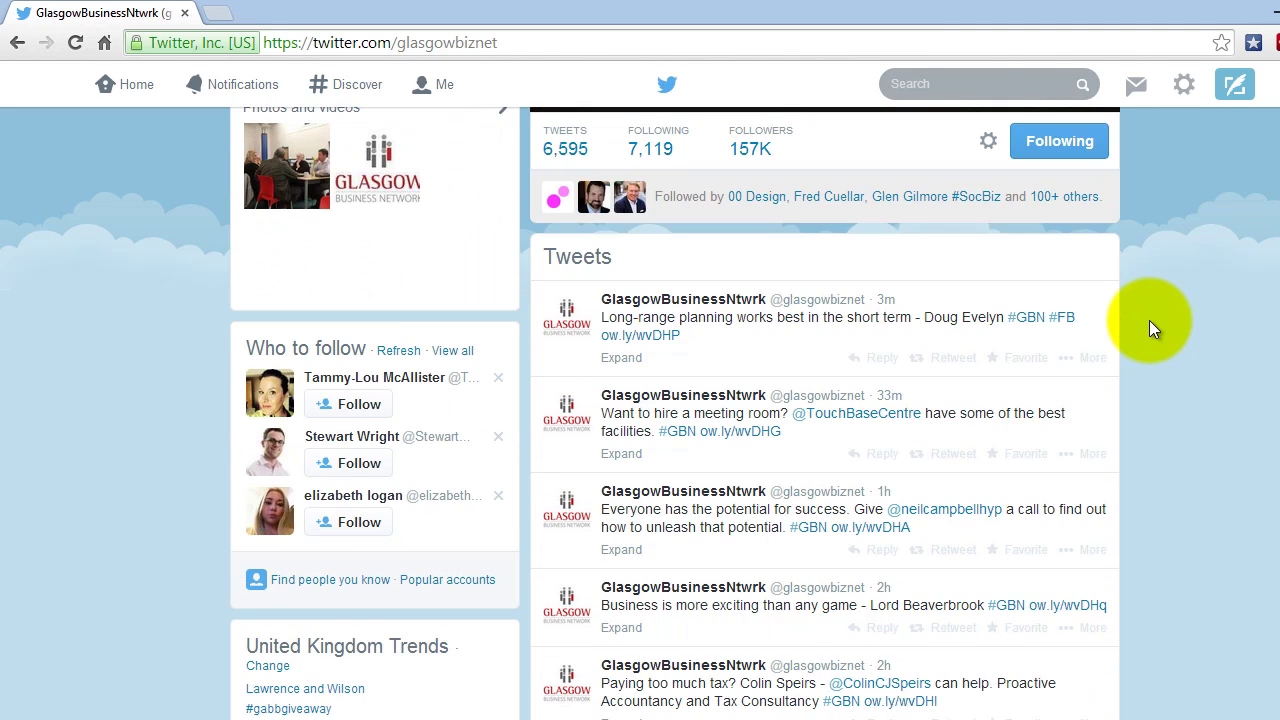
pyautogui.scroll(-1, 1149, 320)
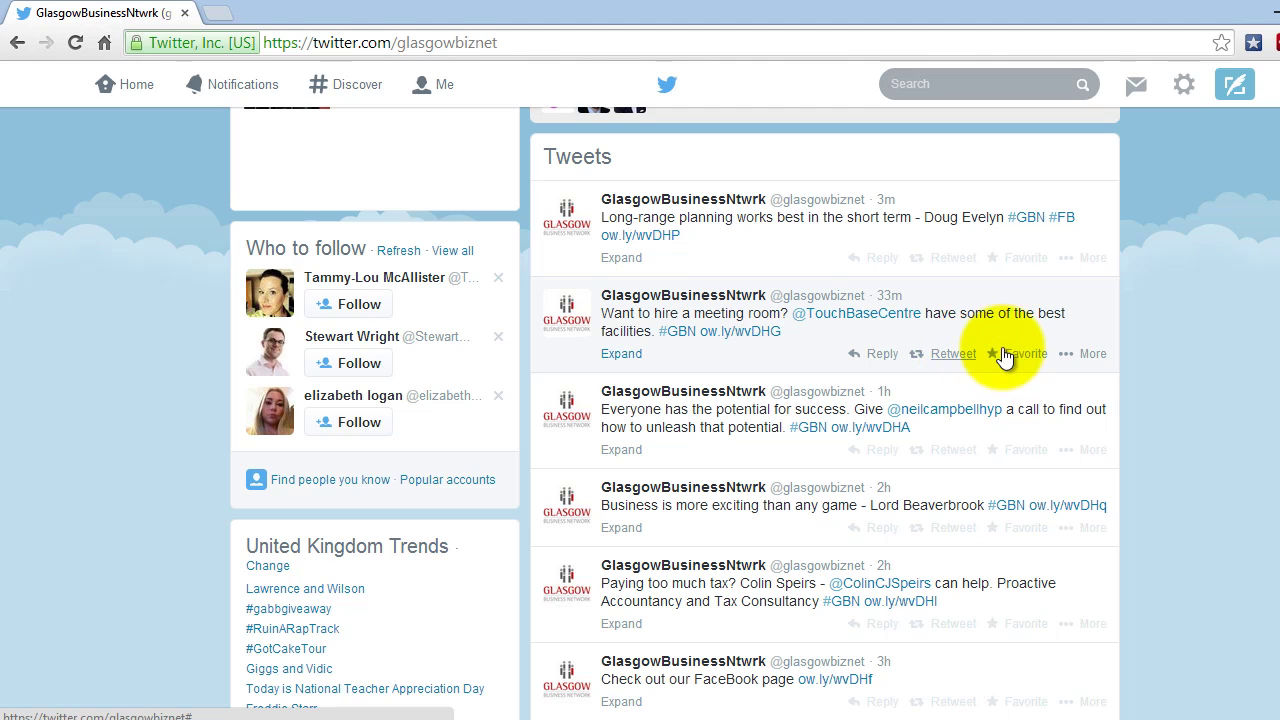
pyautogui.click(870, 355)
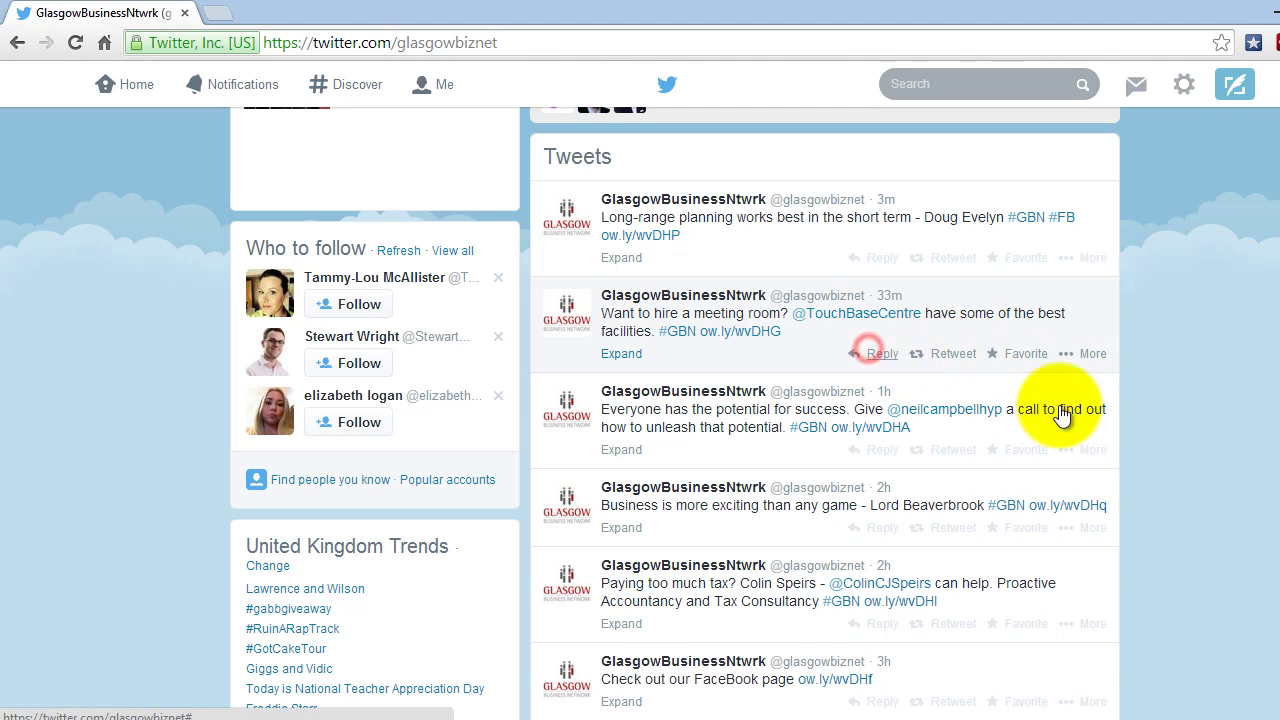
pyautogui.click(916, 450)
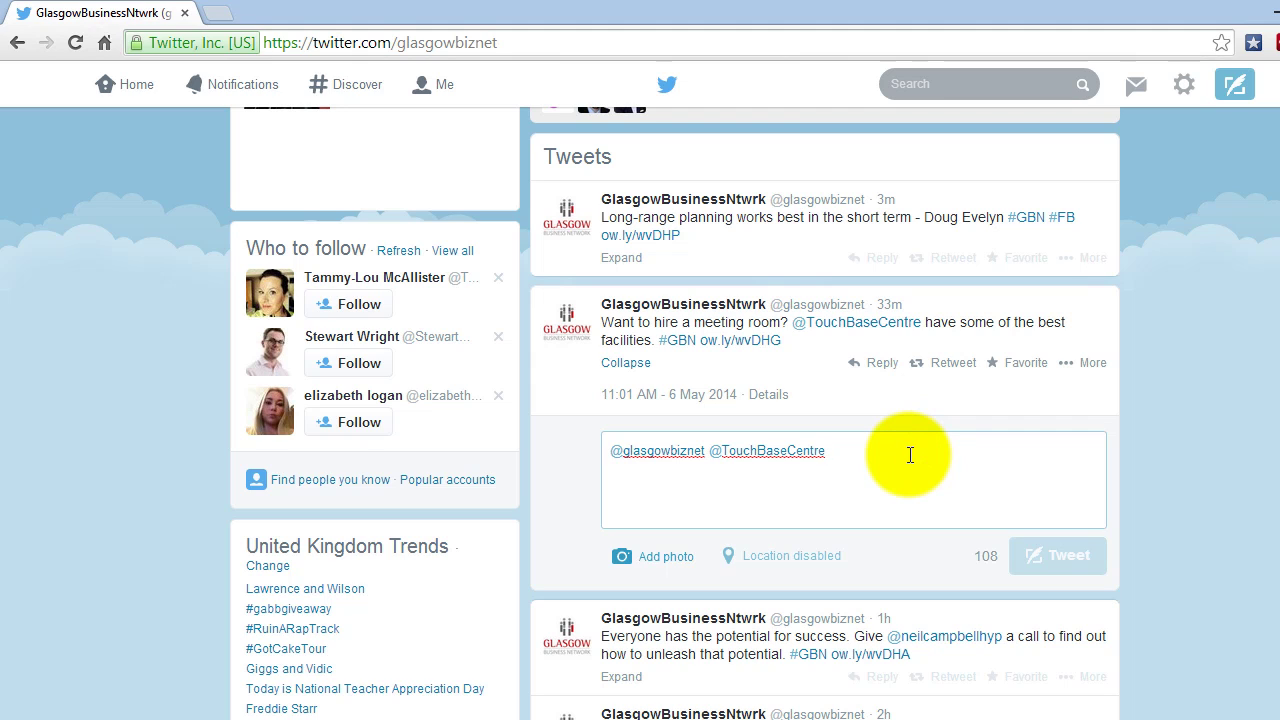
pyautogui.write('Oh I wou')
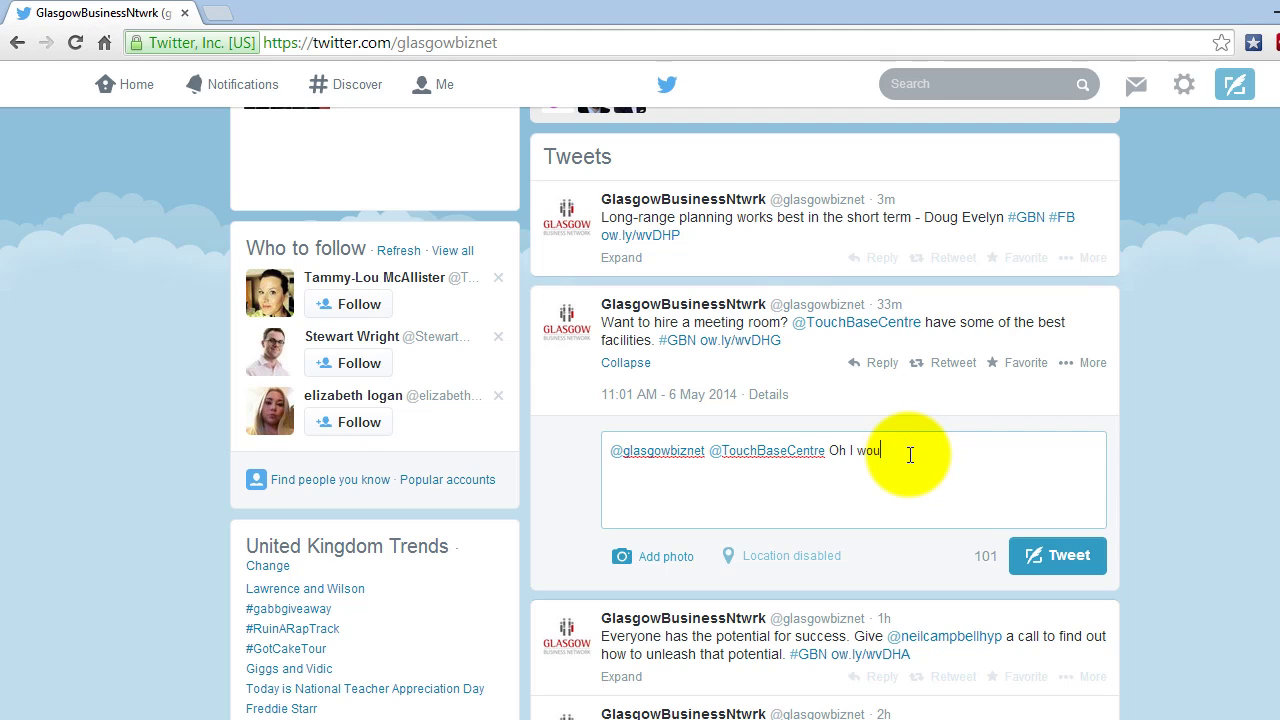
pyautogui.write('ld be intrested')
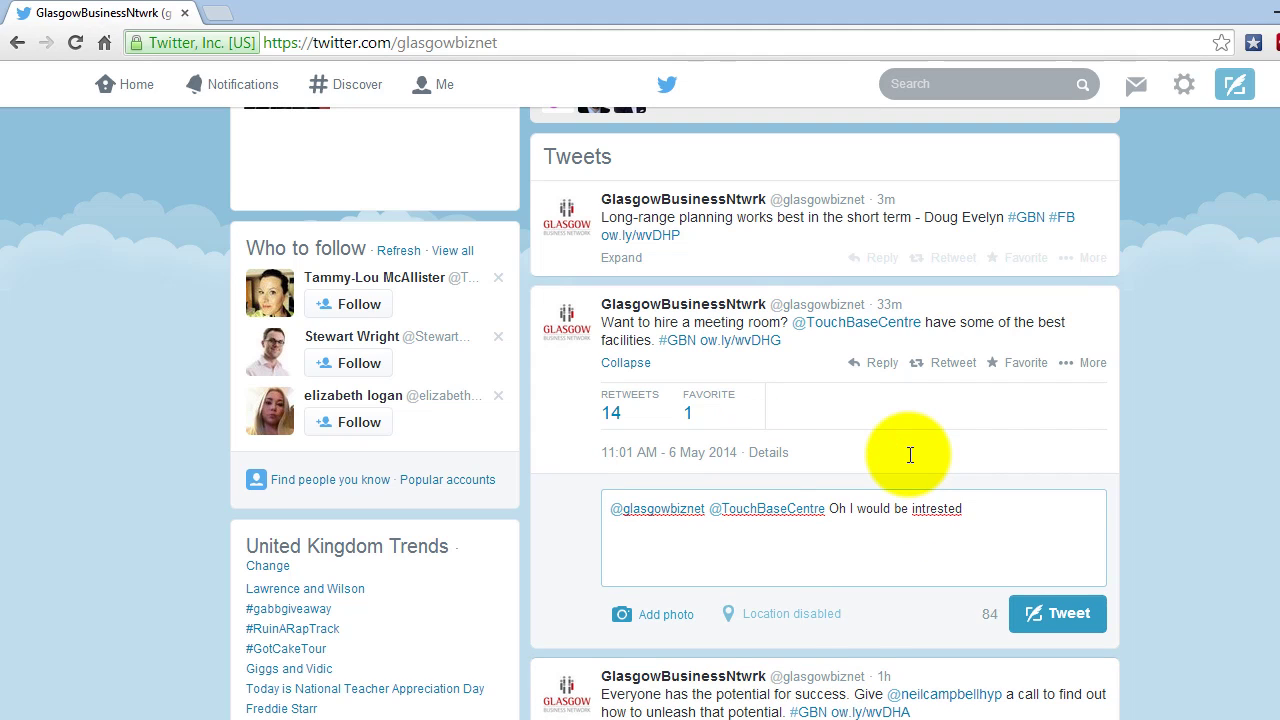
pyautogui.write(' in that!')
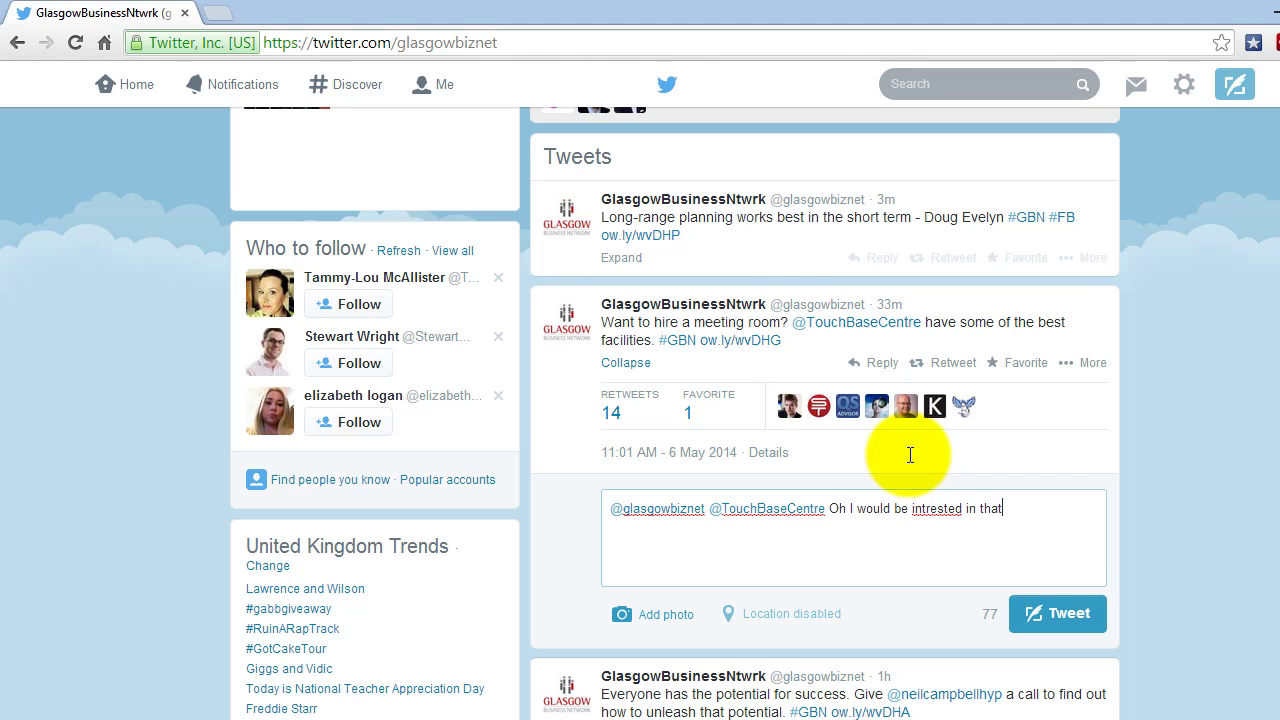
# - Correct the misspelled word in the draft reply to "interested" and end the message with ":)"
pyautogui.rightClick(926, 511)
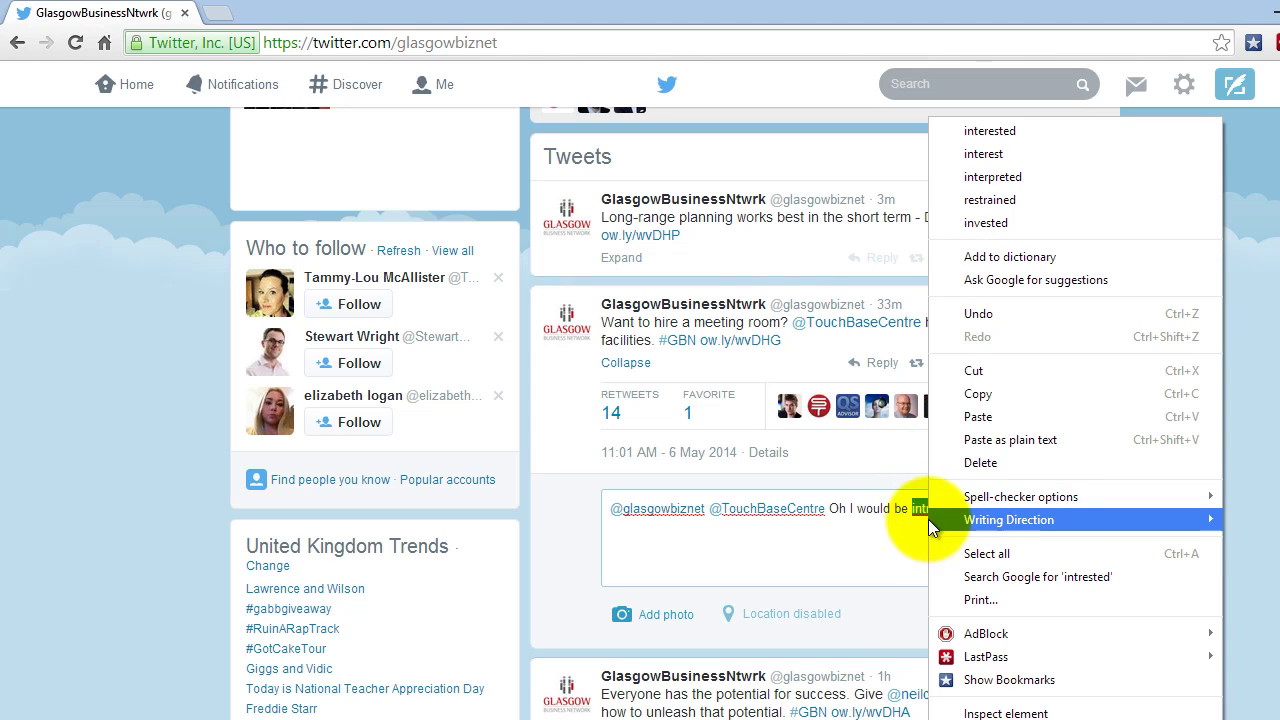
pyautogui.click(990, 131)
pyautogui.click(850, 506)
pyautogui.click(1022, 517)
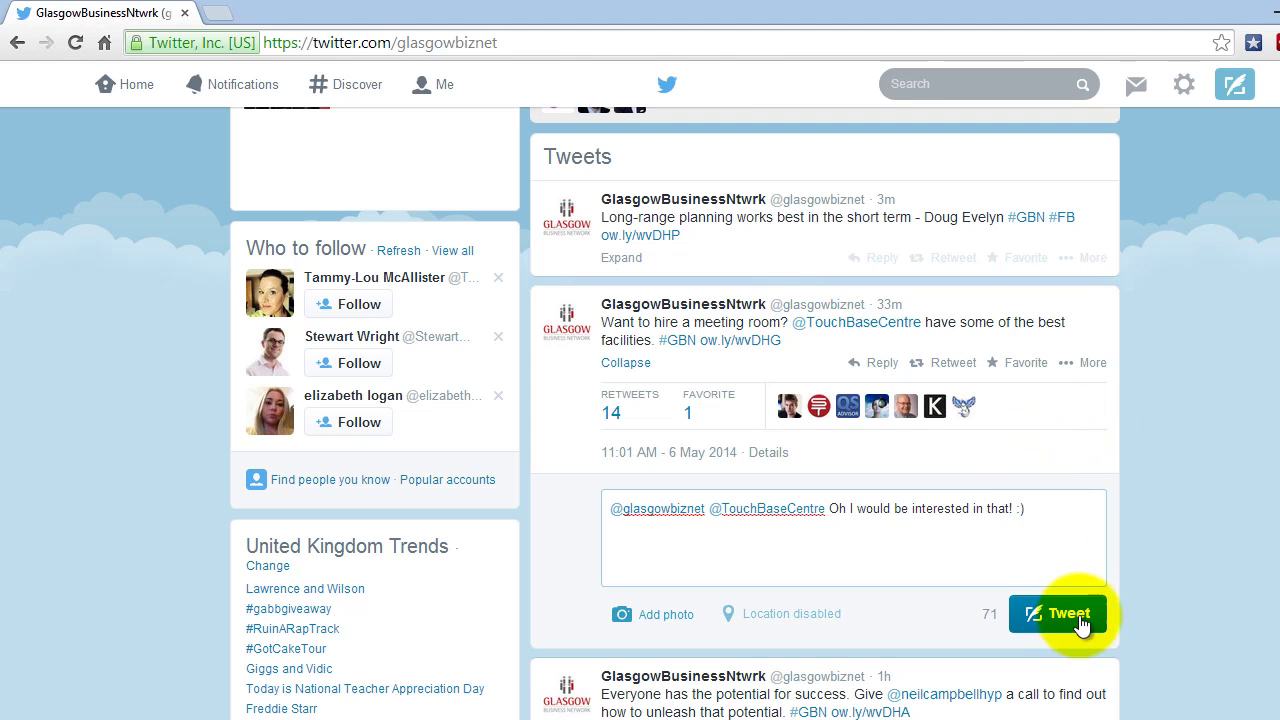
# - Remove the written message from the draft reply, keeping only the account mentions, and go back to the profile header
pyautogui.moveTo(1035, 510); pyautogui.dragTo(832, 516)
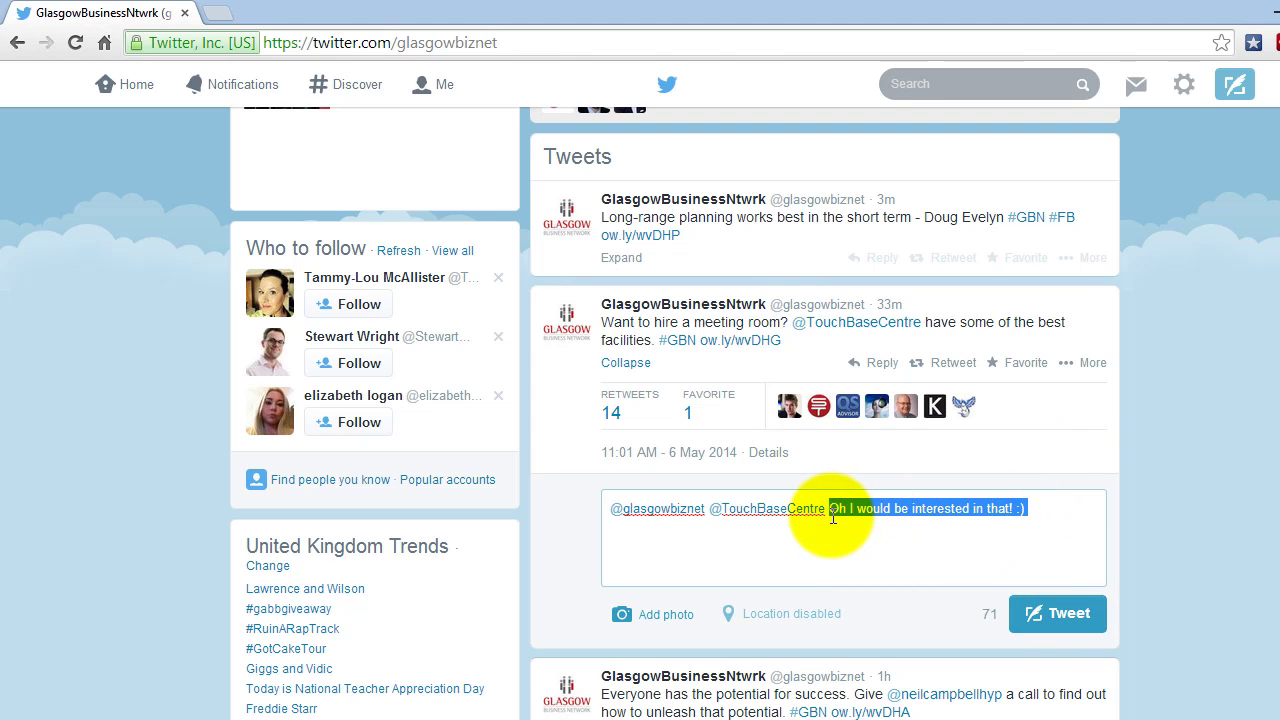
pyautogui.press('BackSpace')
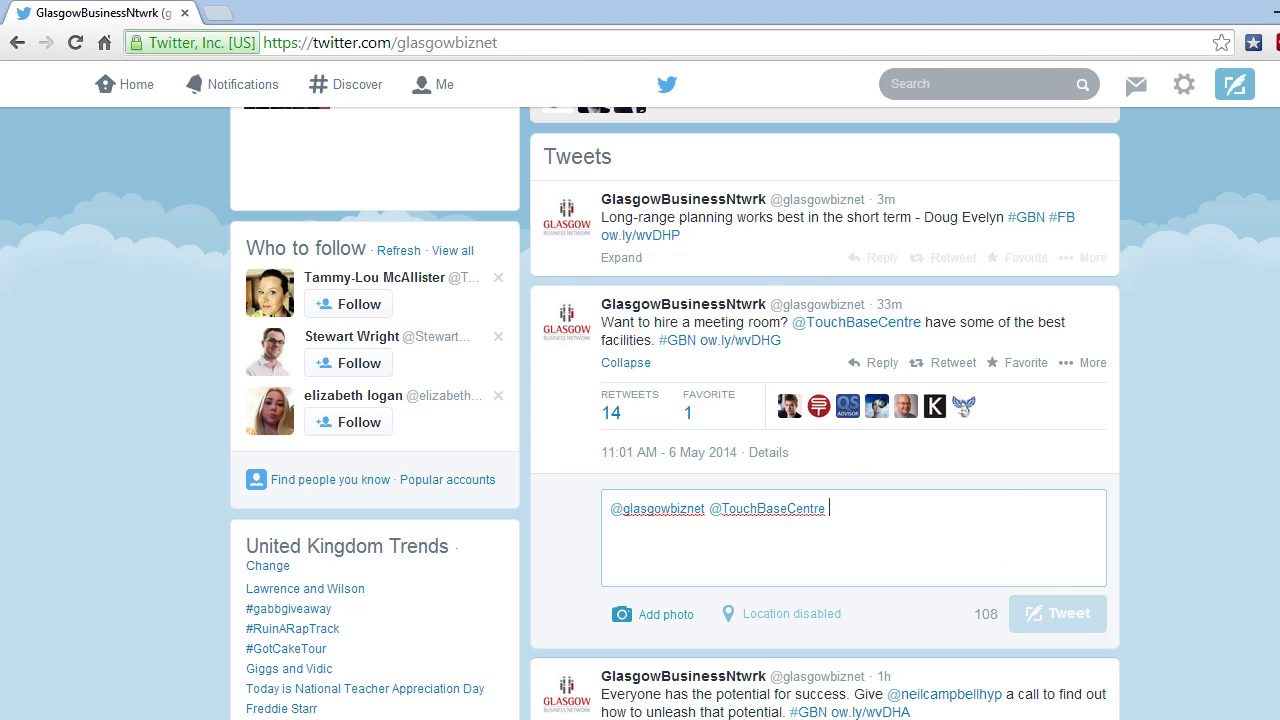
pyautogui.scroll(5, 517, 310)
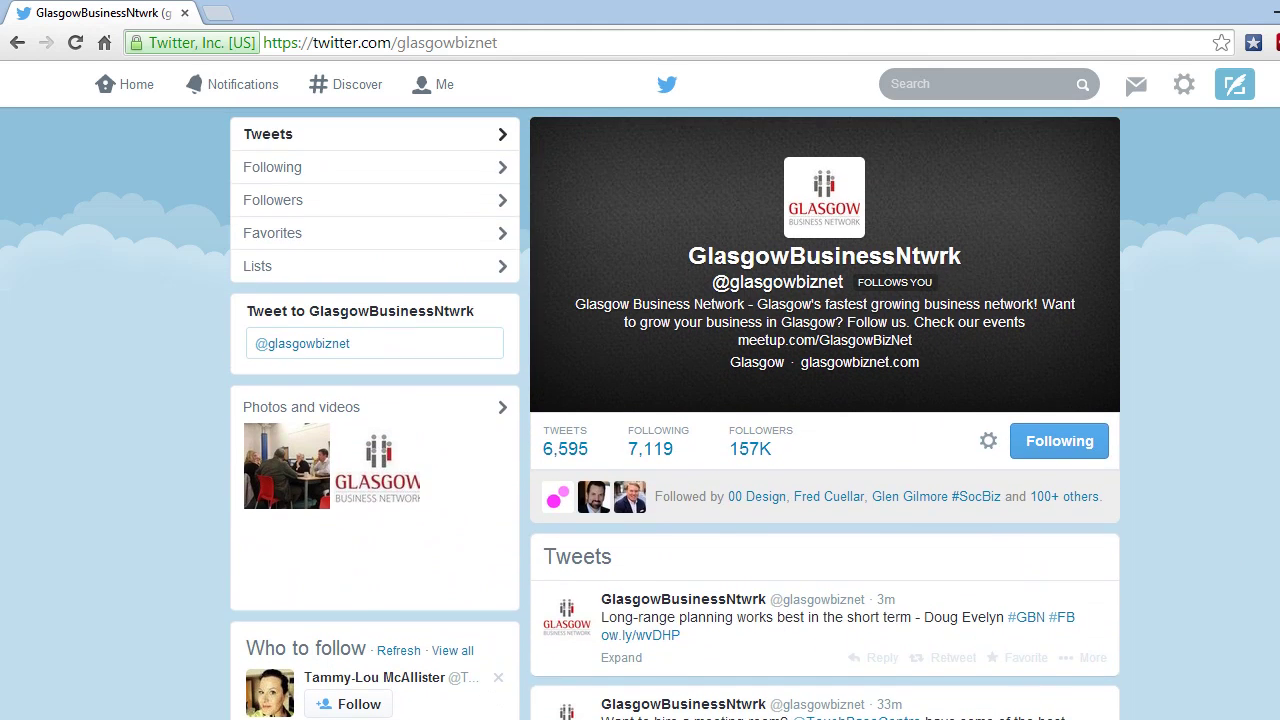
# - View the signed-in account's own profile, look over its lists and show the additional profile sections again
pyautogui.click(450, 88)
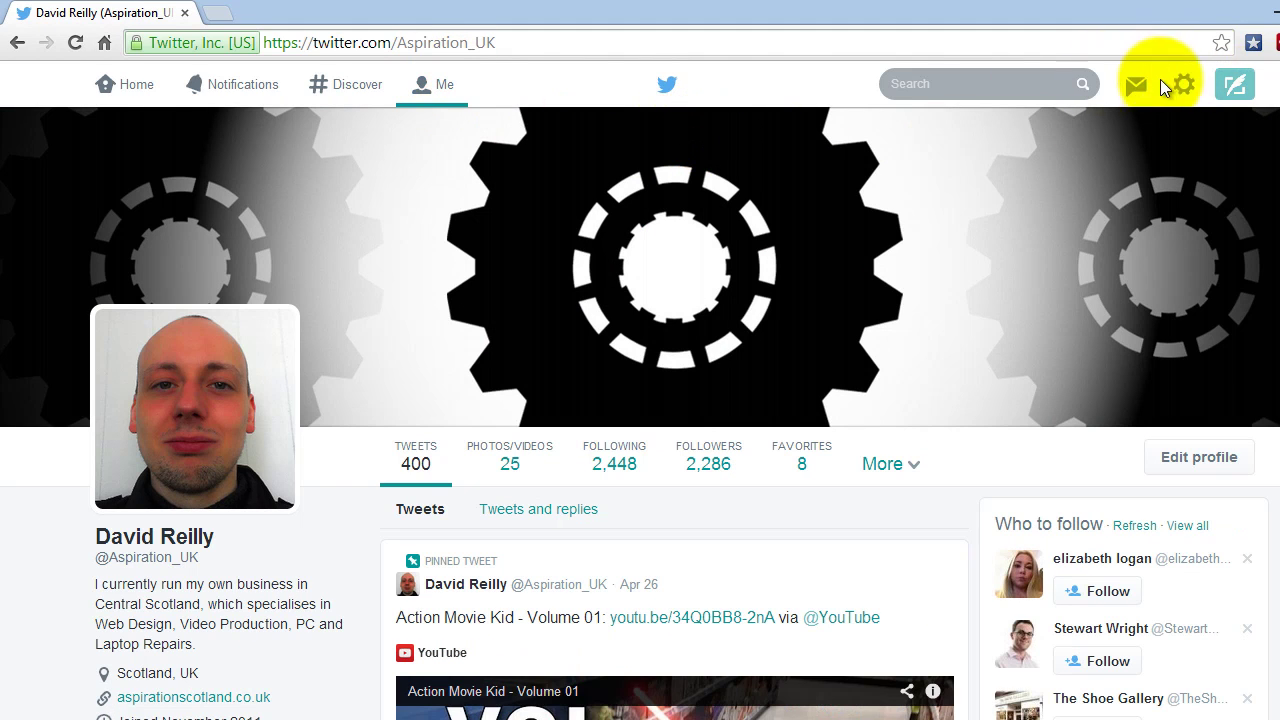
pyautogui.click(906, 470)
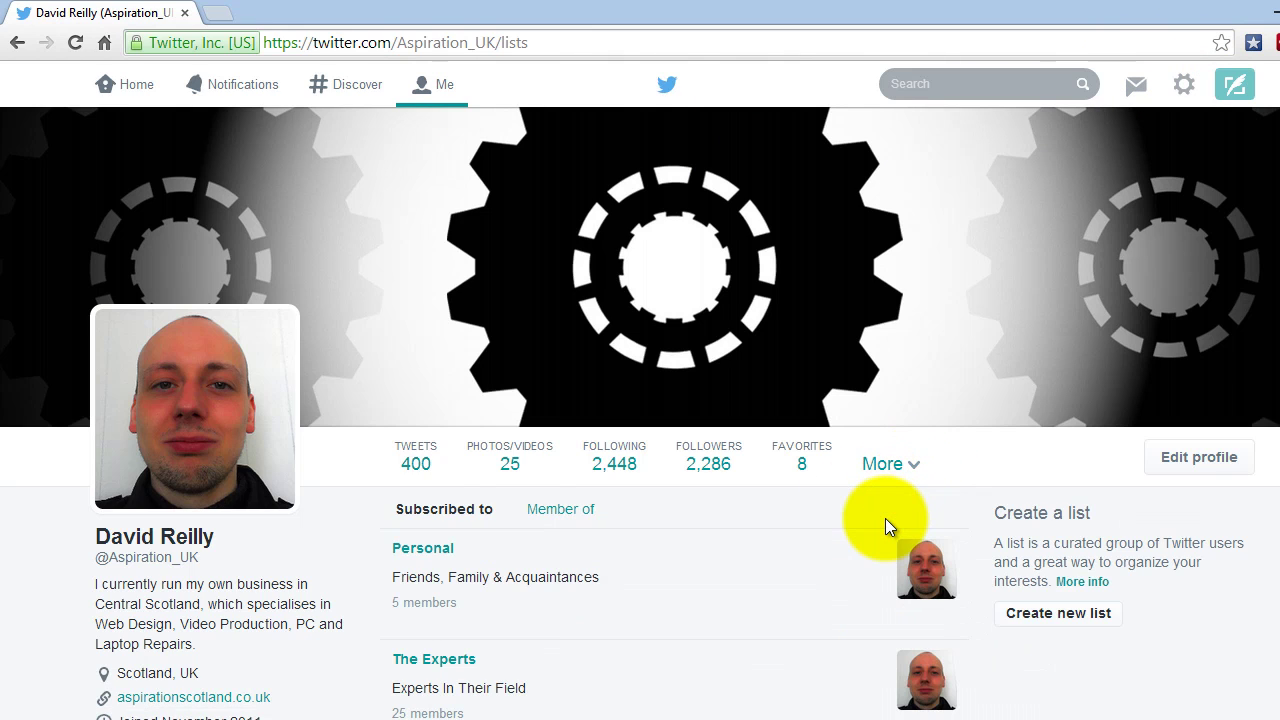
pyautogui.scroll(-2, 54, 488)
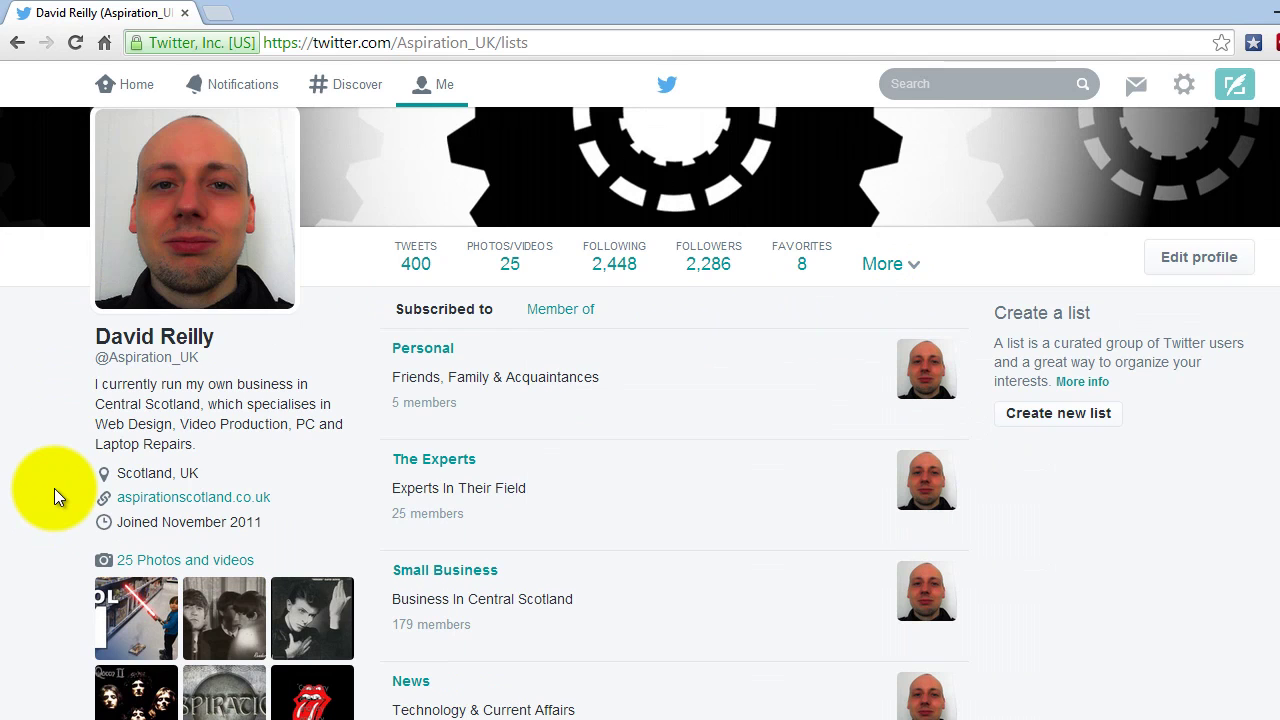
pyautogui.scroll(-2, 54, 488)
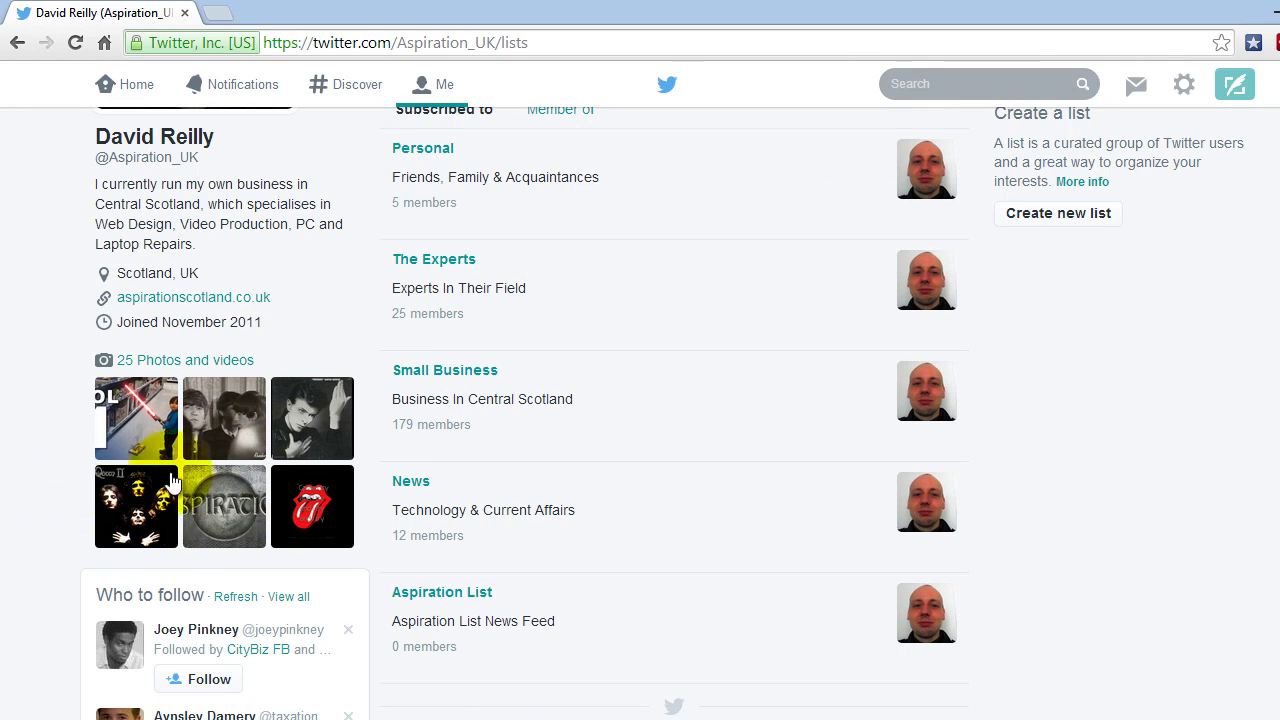
pyautogui.scroll(4, 945, 404)
pyautogui.click(900, 466)
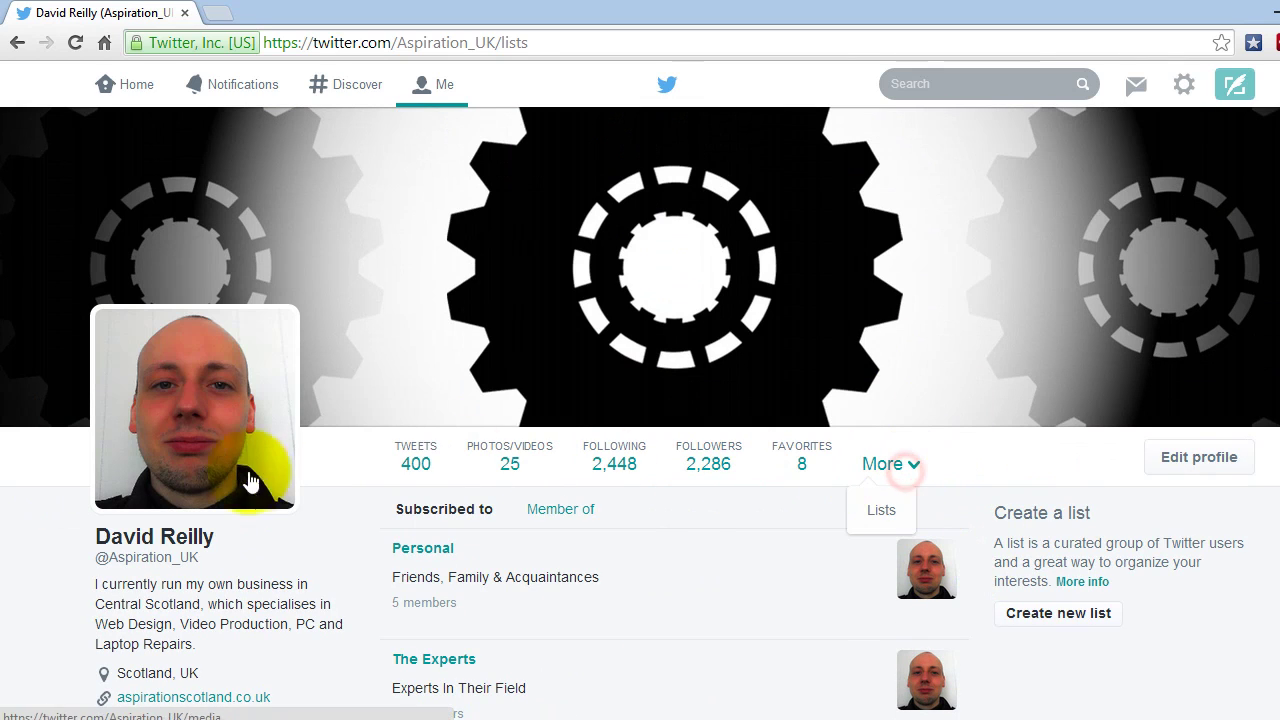
# - Show the account options from the home timeline, and return to the own profile to reveal its additional sections
pyautogui.click(132, 85)
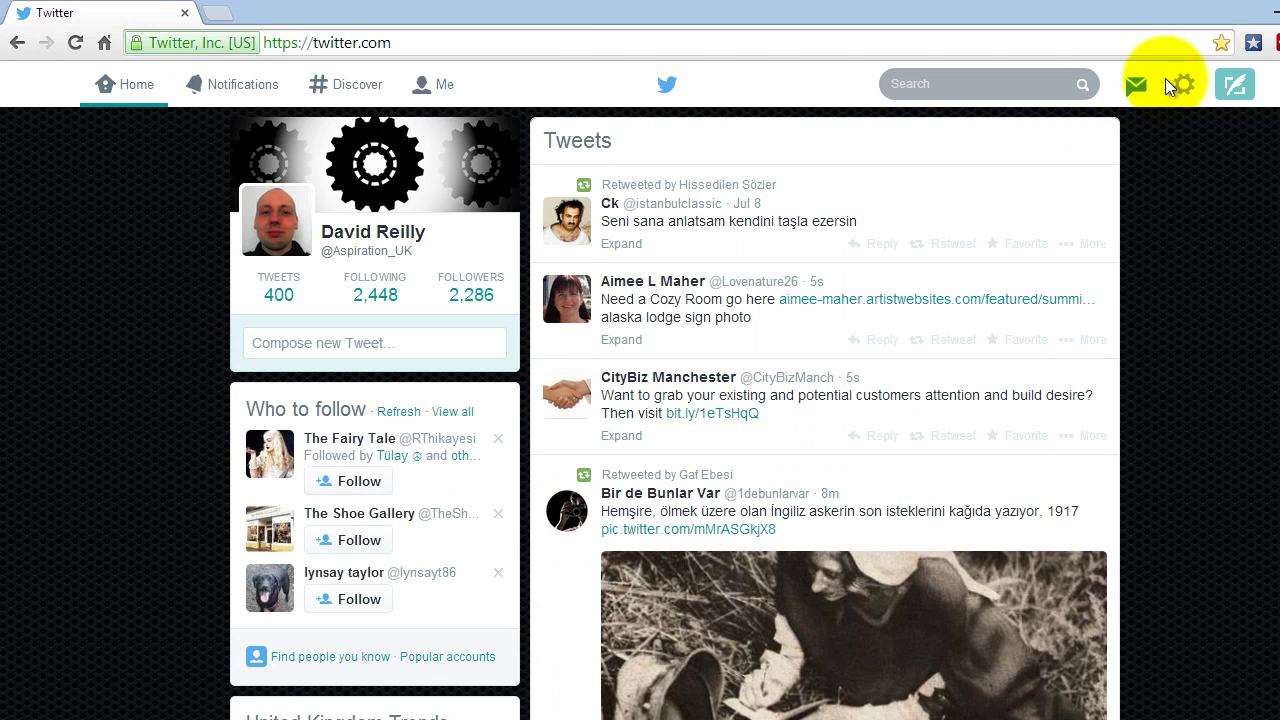
pyautogui.click(1182, 88)
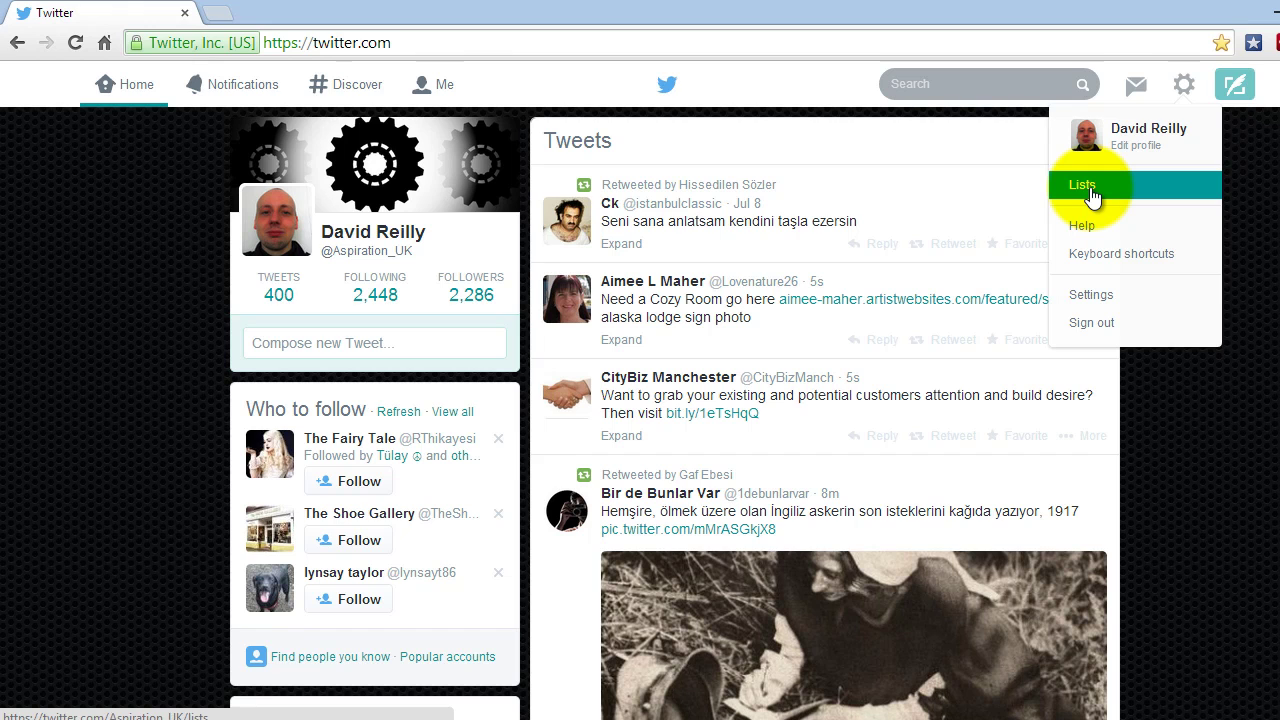
pyautogui.click(390, 236)
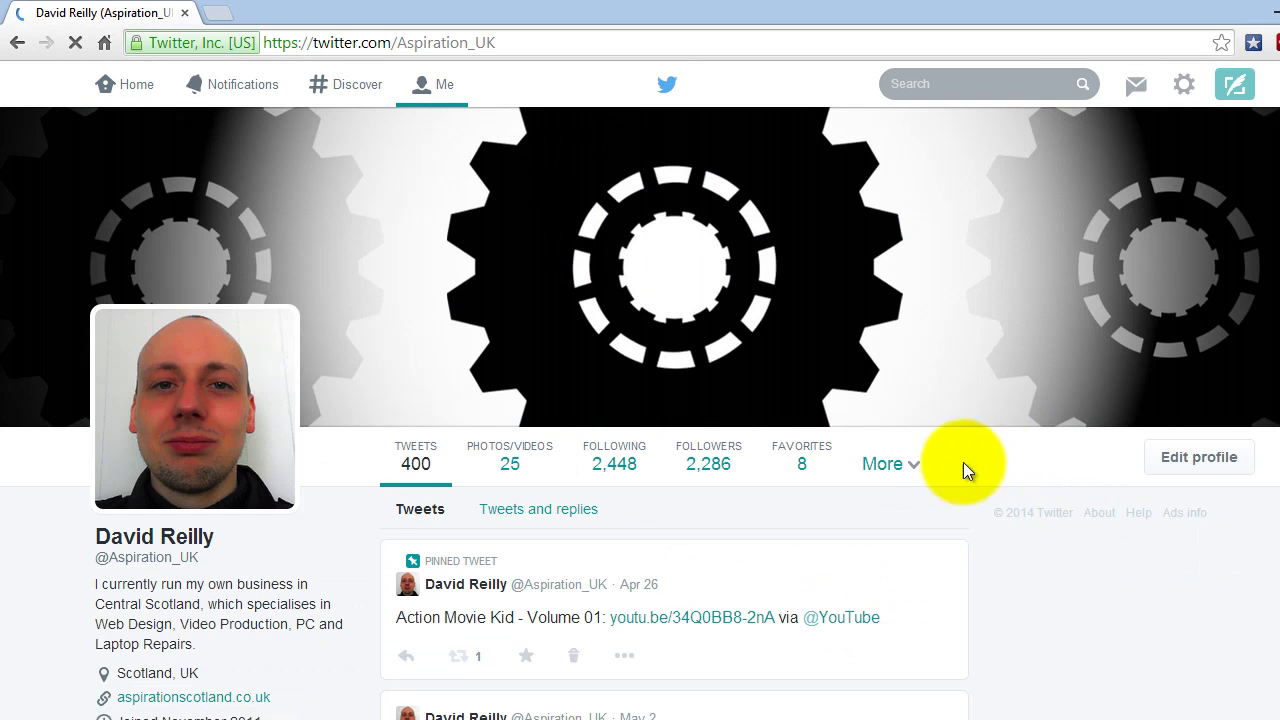
pyautogui.click(920, 463)
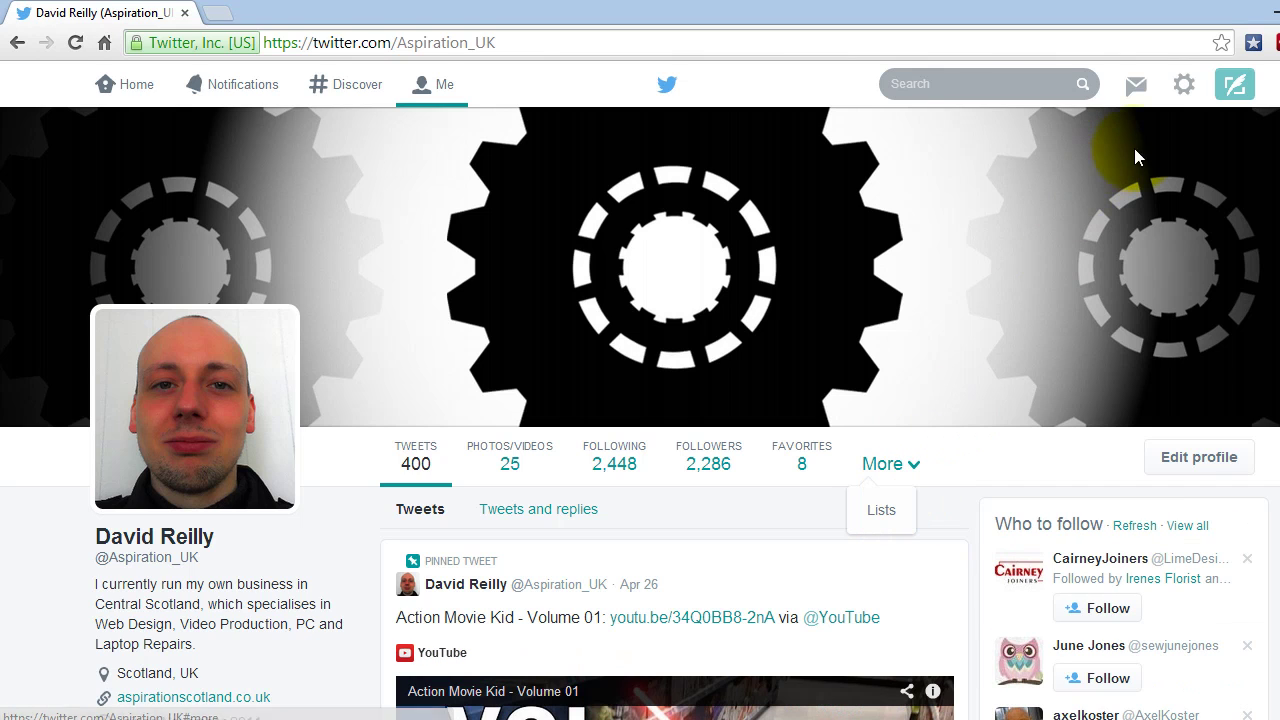
# - View the Lists page through the account options and examine the subscribed lists from Personal to Aspiration List
pyautogui.click(1181, 88)
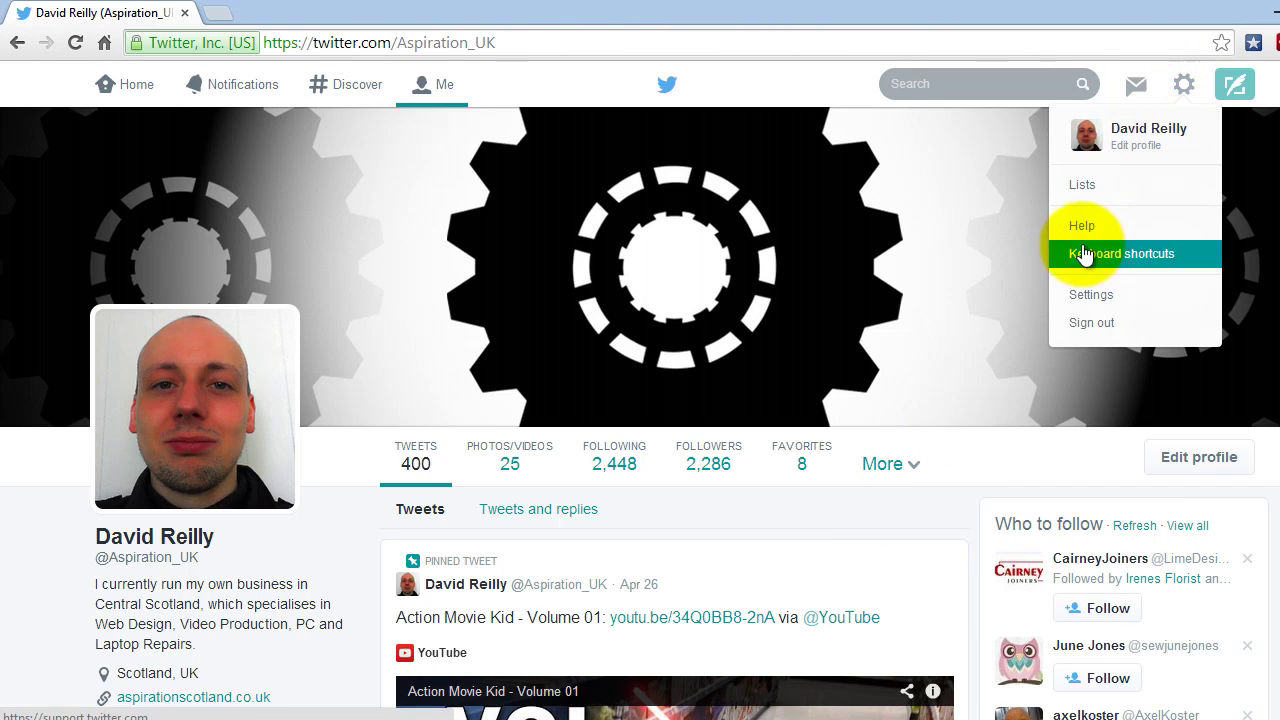
pyautogui.click(1088, 186)
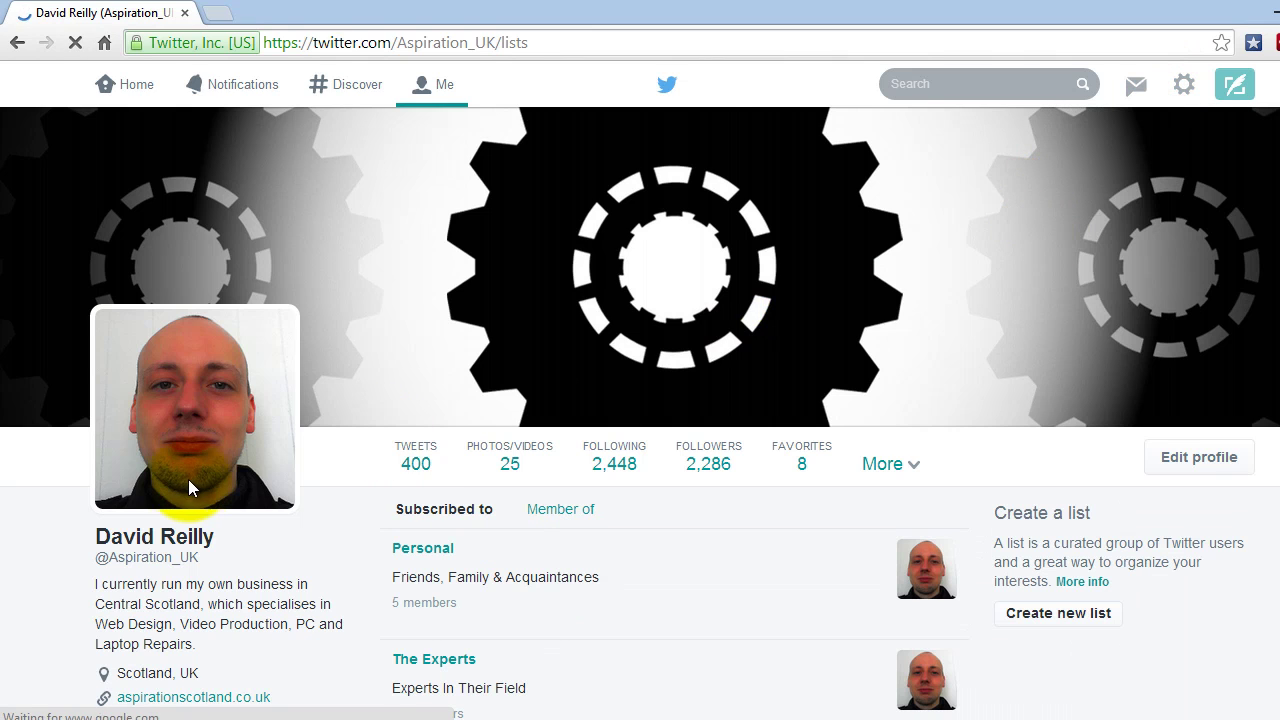
pyautogui.scroll(-2, 188, 479)
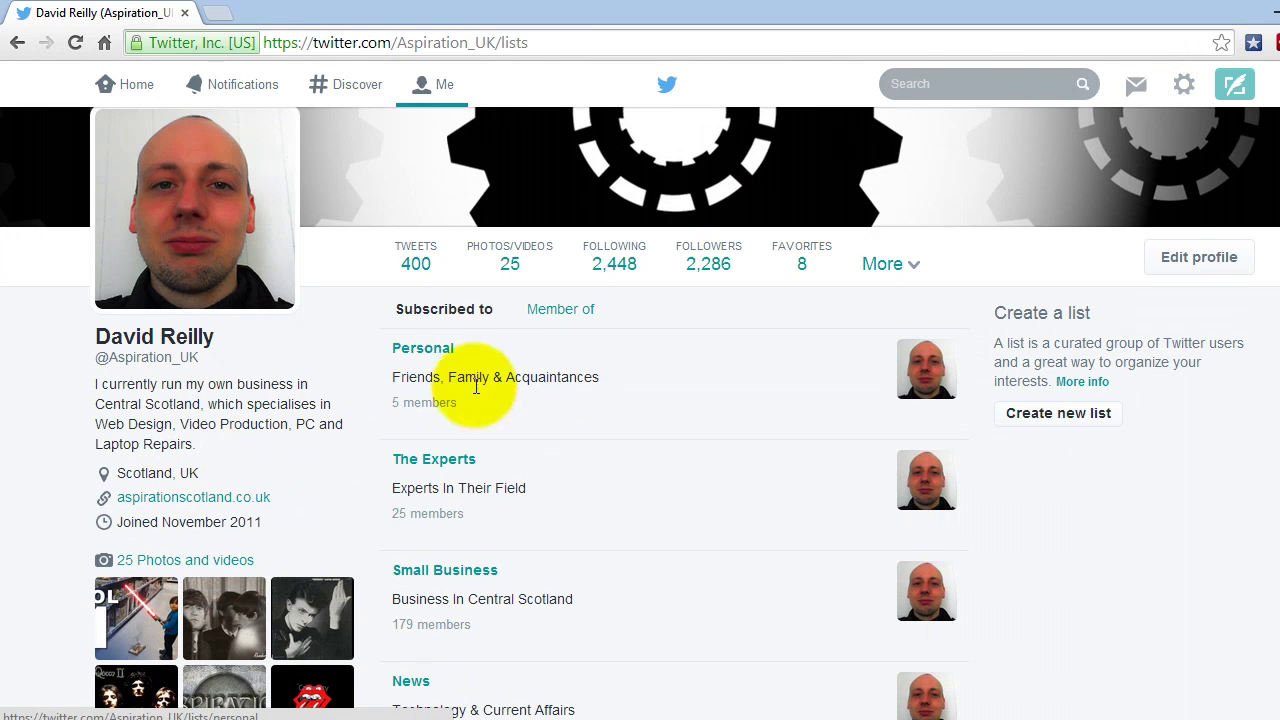
pyautogui.scroll(-2, 466, 468)
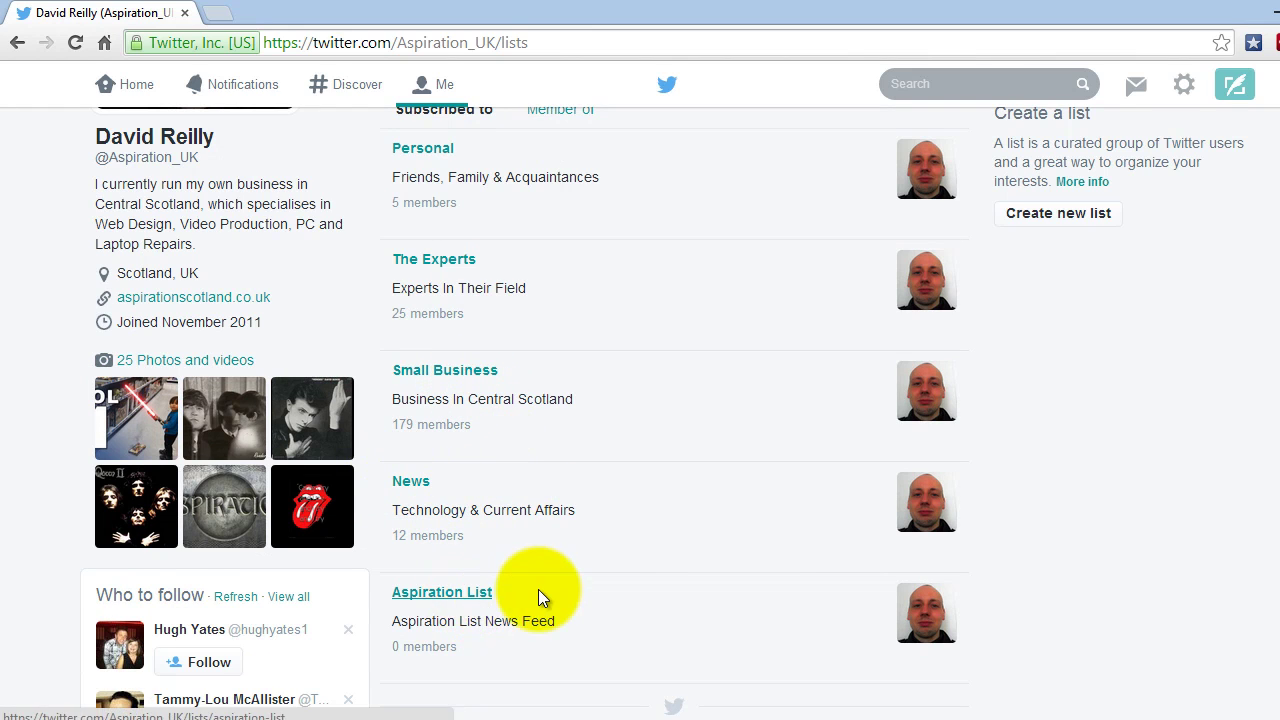
pyautogui.scroll(-2, 539, 589)
pyautogui.scroll(2, 545, 582)
pyautogui.scroll(-2, 664, 568)
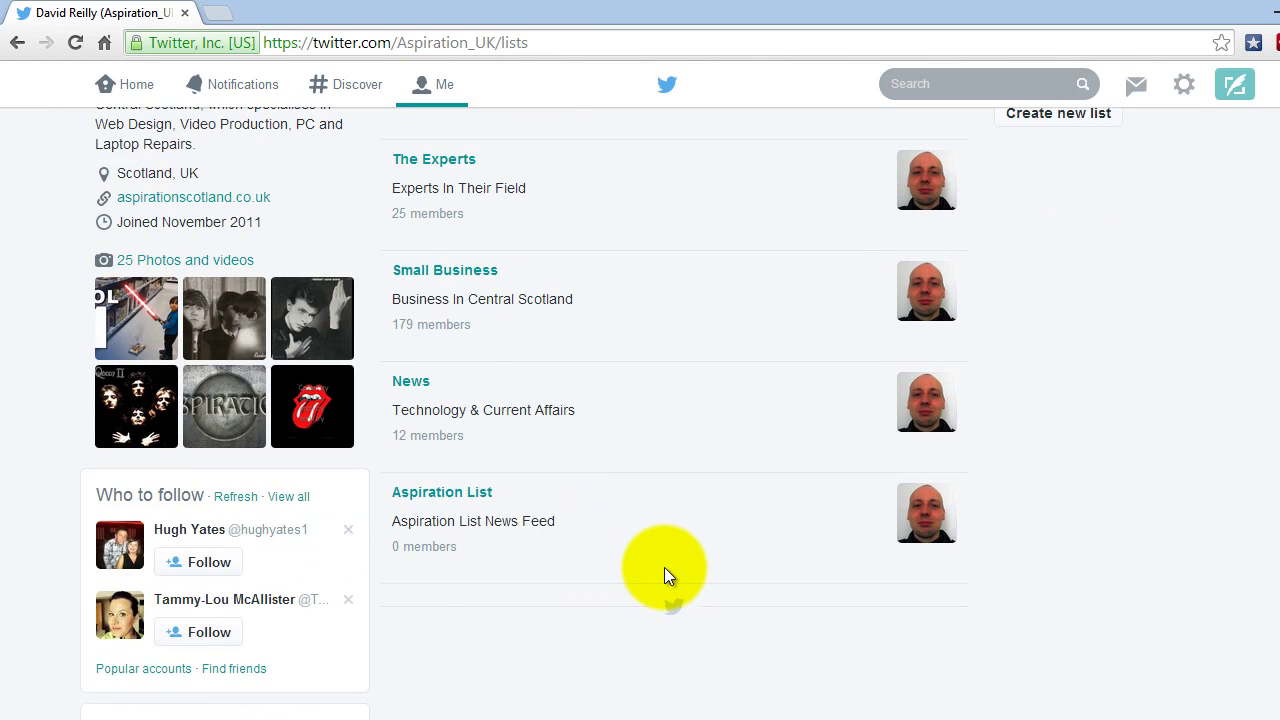
pyautogui.scroll(2, 664, 567)
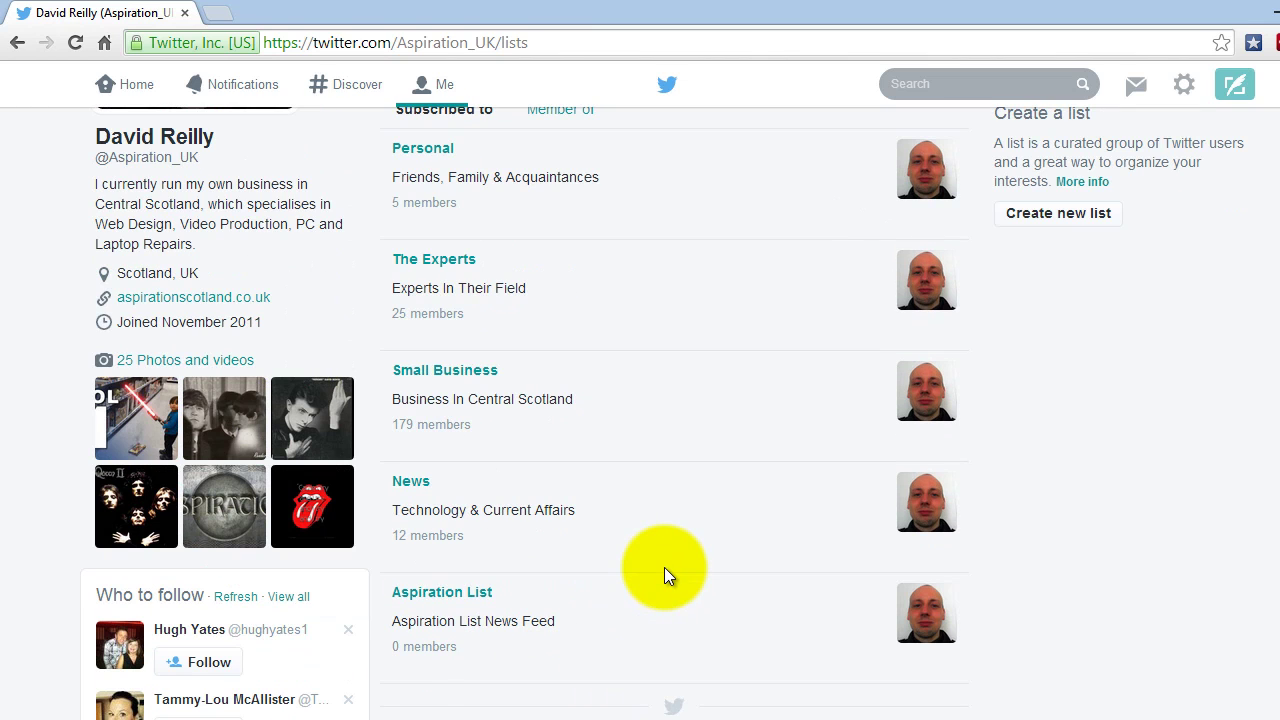
# - Open the News list and look through the tweets from its members
pyautogui.click(406, 483)
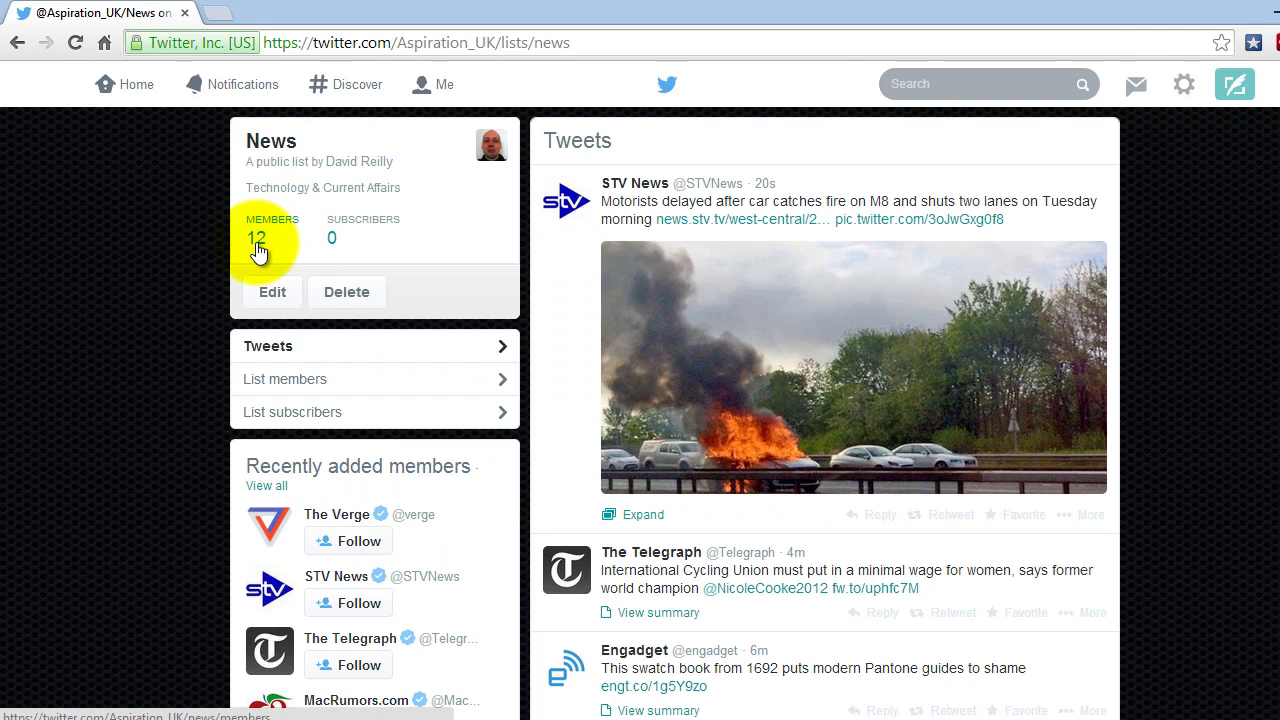
pyautogui.scroll(-13, 651, 508)
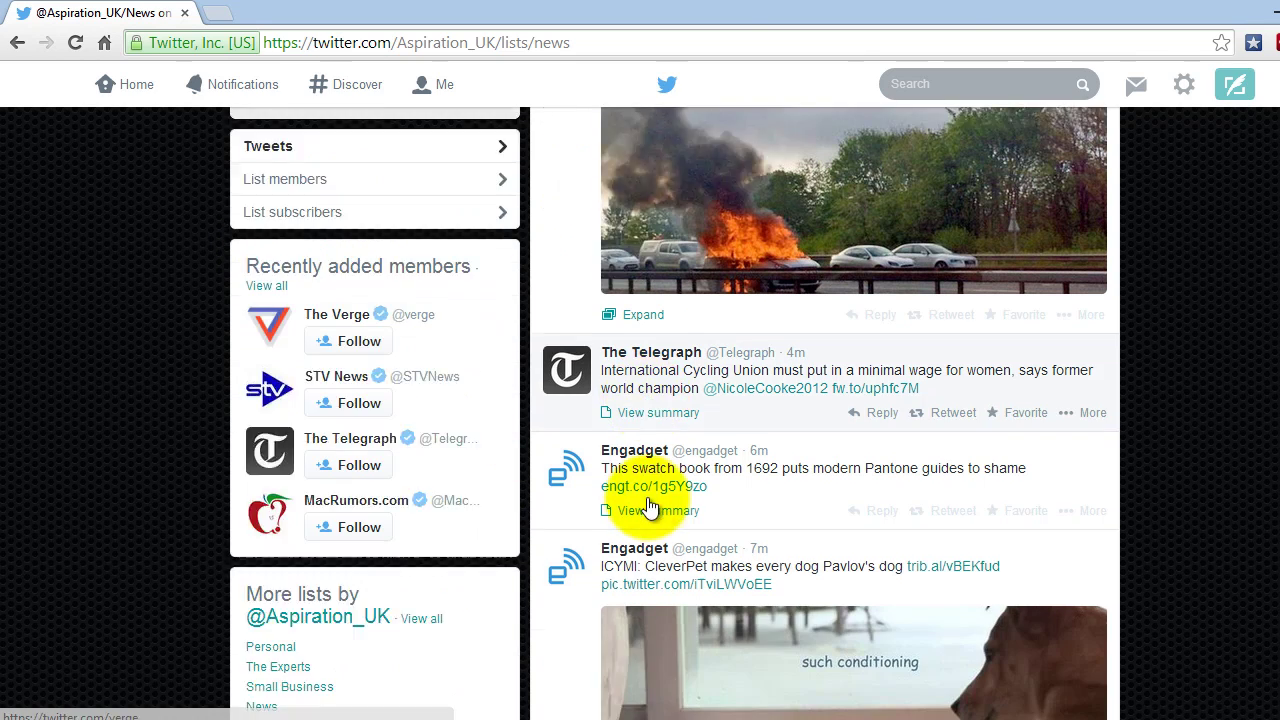
pyautogui.scroll(-5, 651, 508)
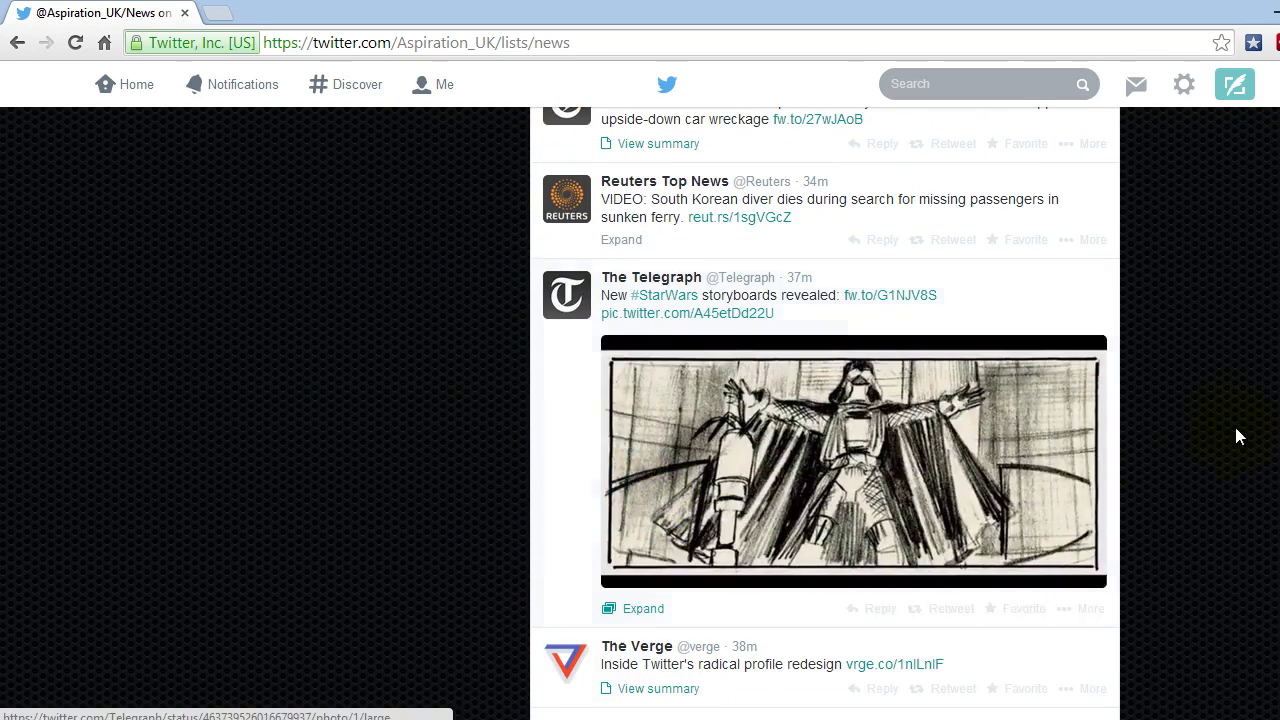
pyautogui.scroll(-8, 825, 410)
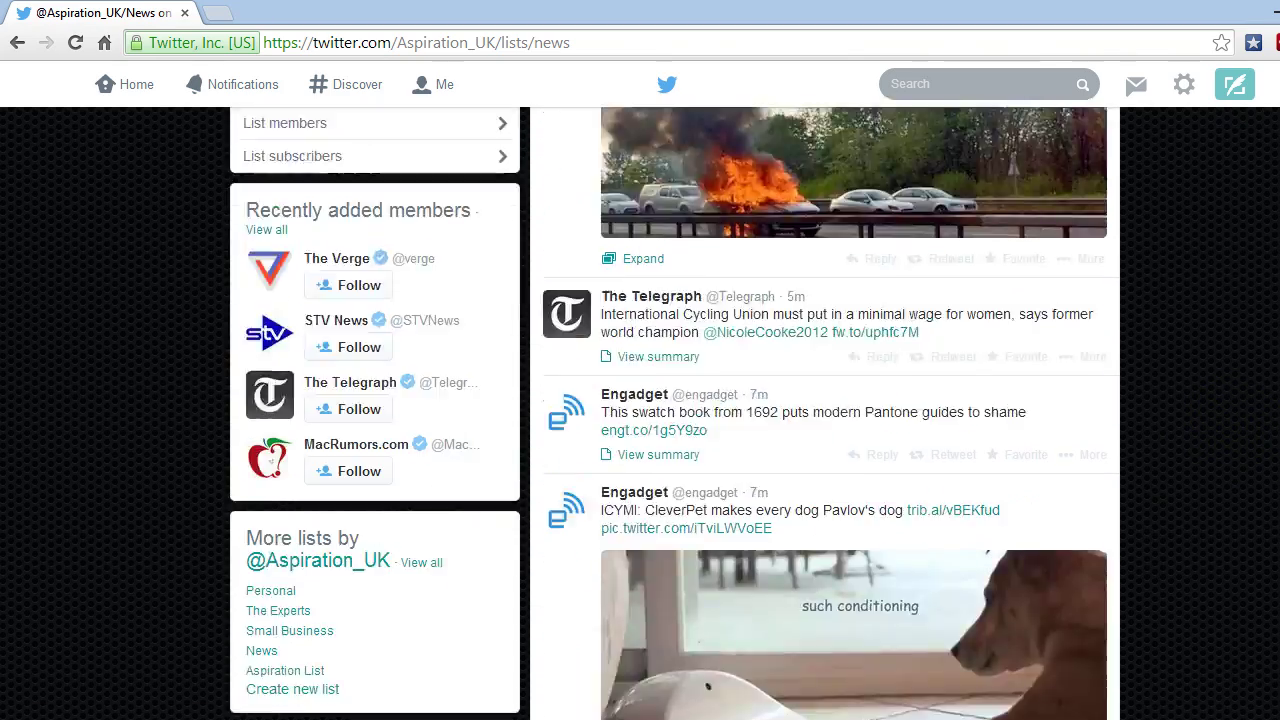
pyautogui.scroll(3, 560, 334)
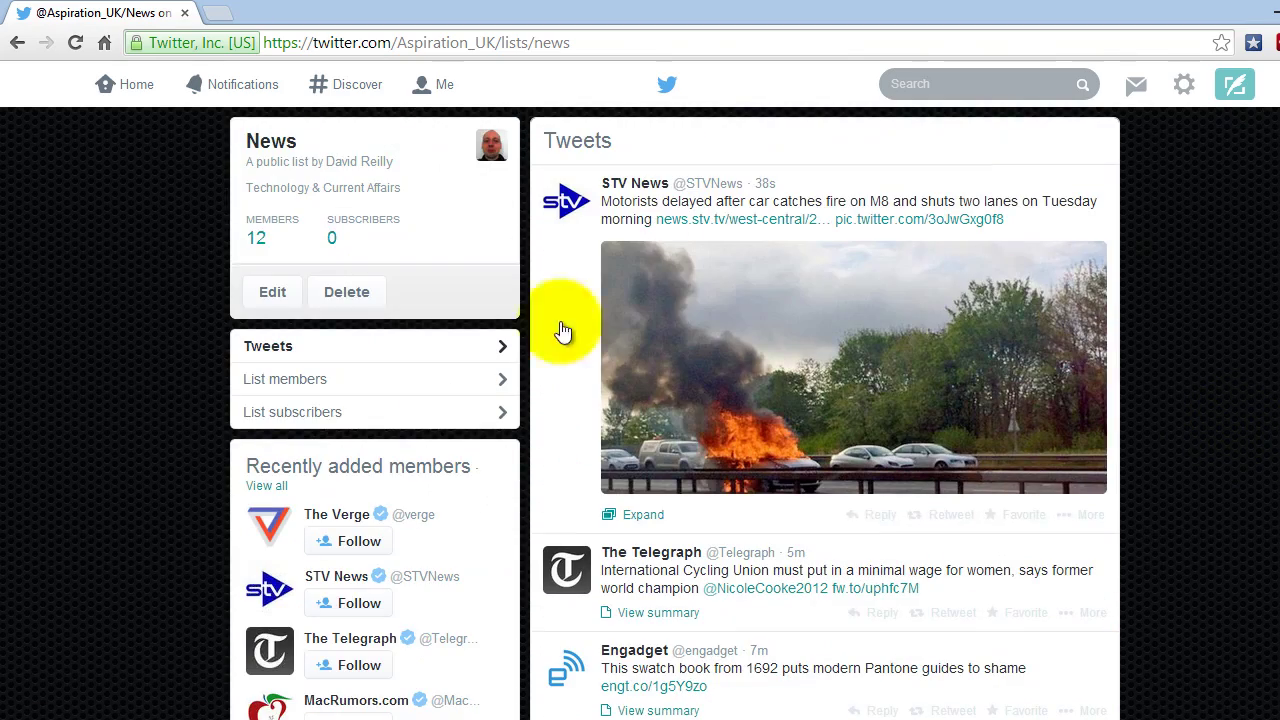
# - View the members of the News list and look through all the accounts in it
pyautogui.click(259, 238)
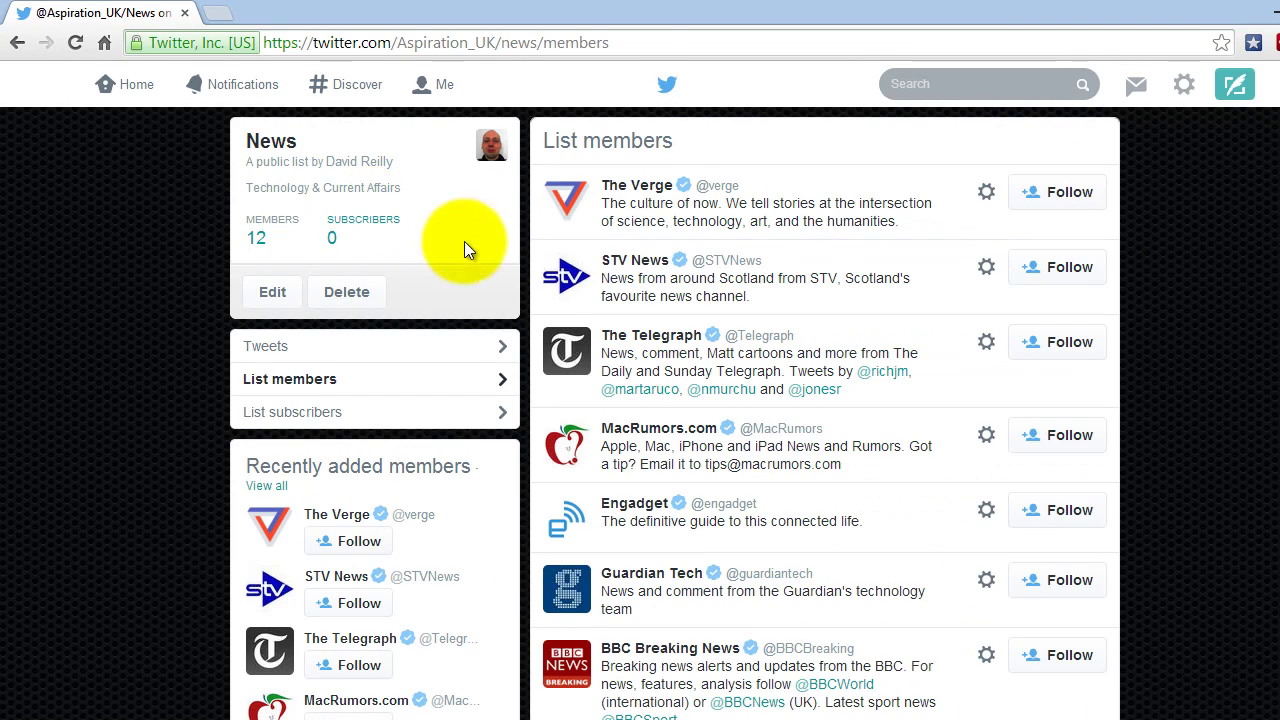
pyautogui.scroll(-1, 681, 345)
pyautogui.scroll(-4, 681, 345)
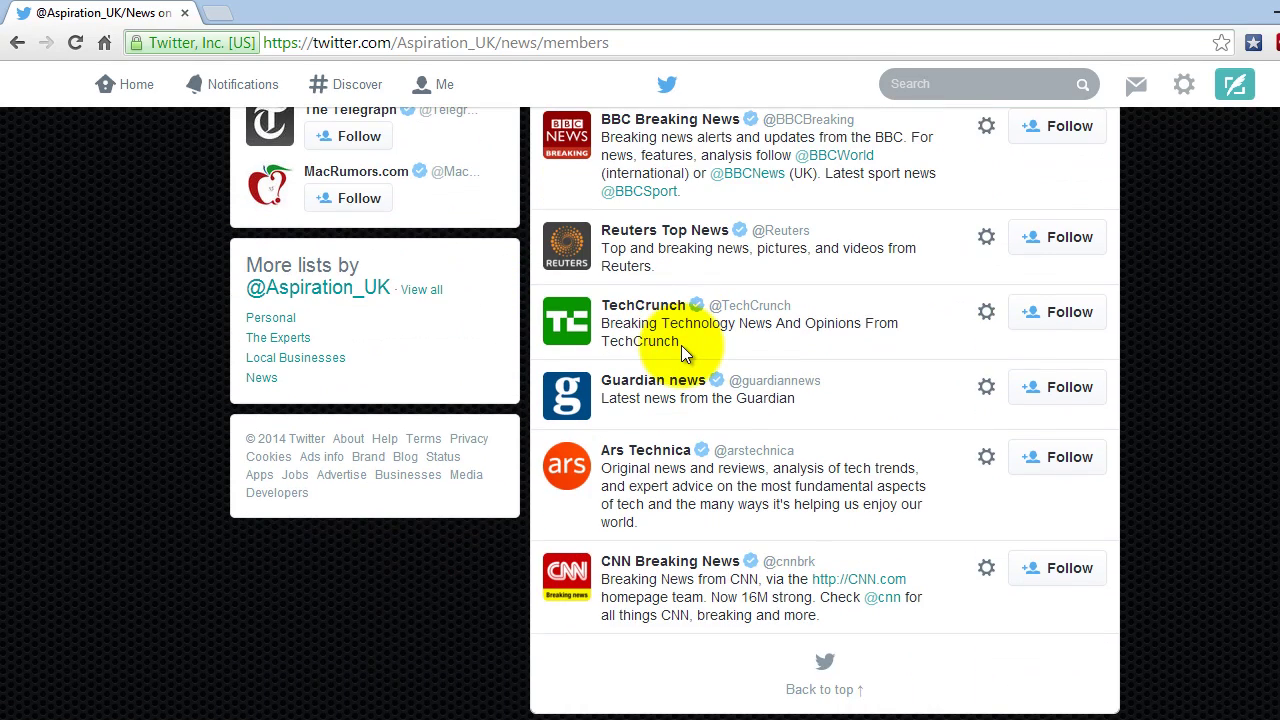
pyautogui.scroll(5, 681, 345)
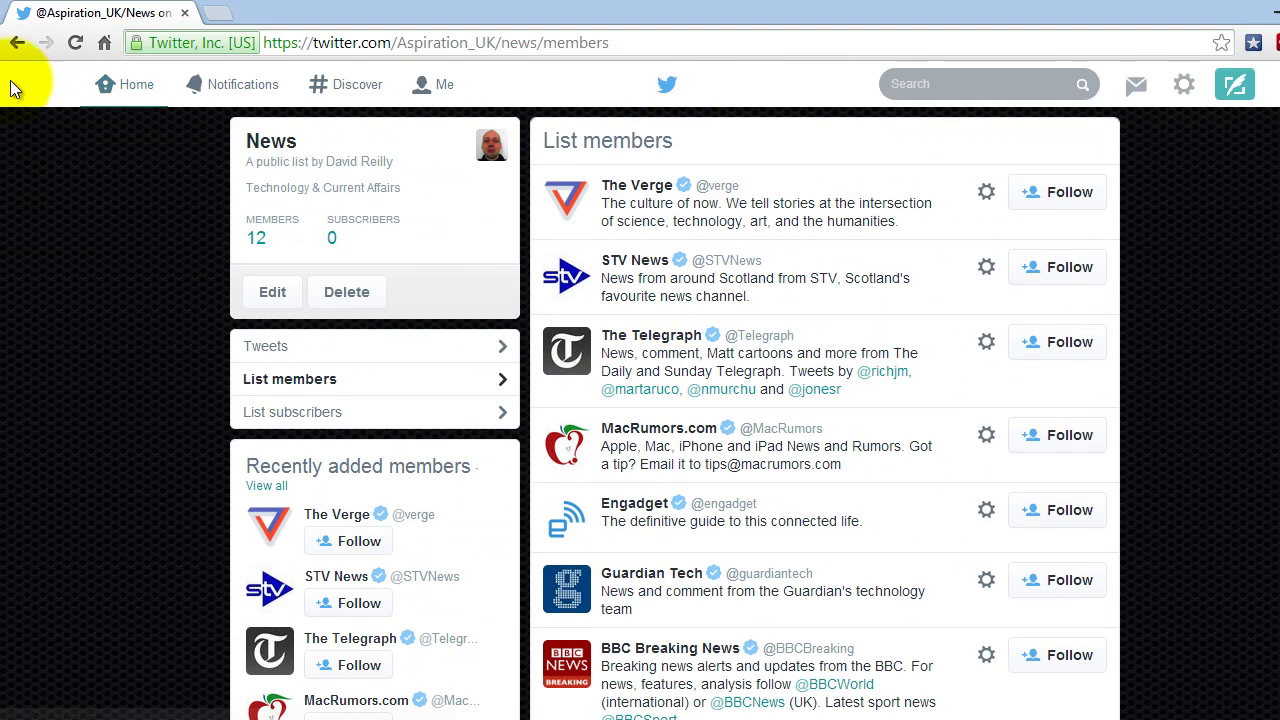
# - Go back to the News list's tweets to load the new tweet, and return to the Lists page
pyautogui.click(16, 42)
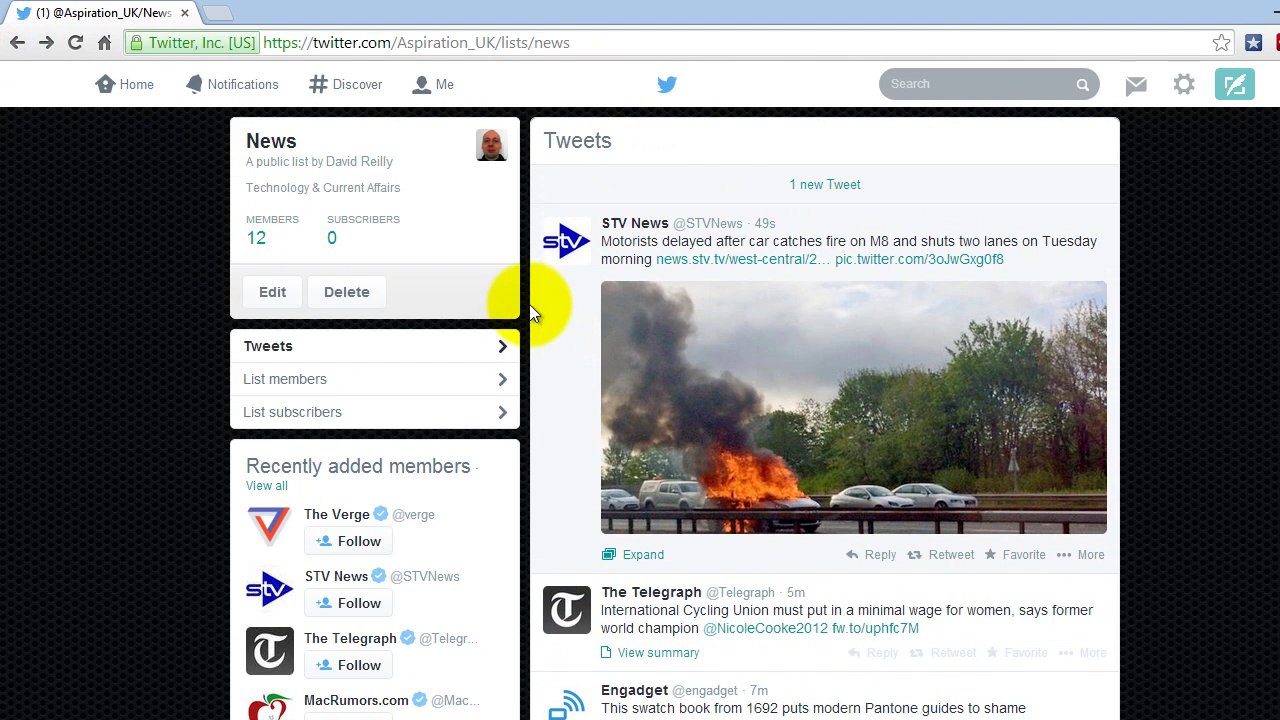
pyautogui.click(886, 180)
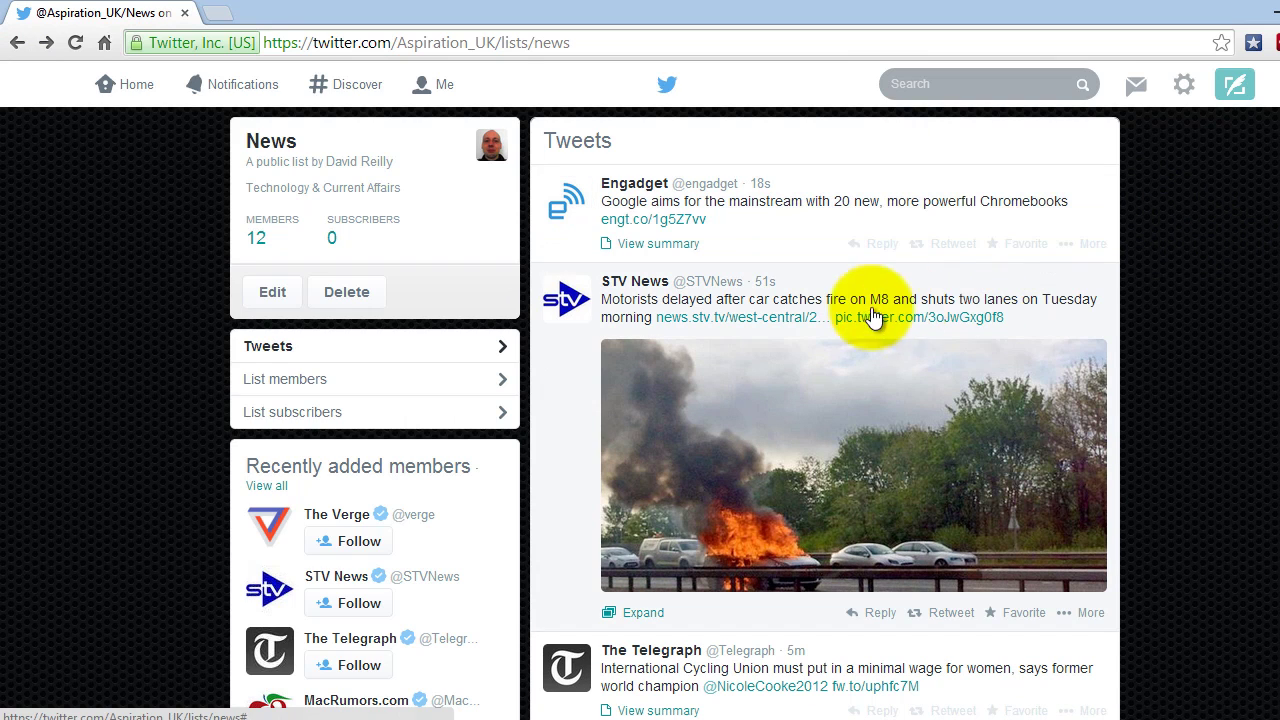
pyautogui.hotkey('alt', 'Left')
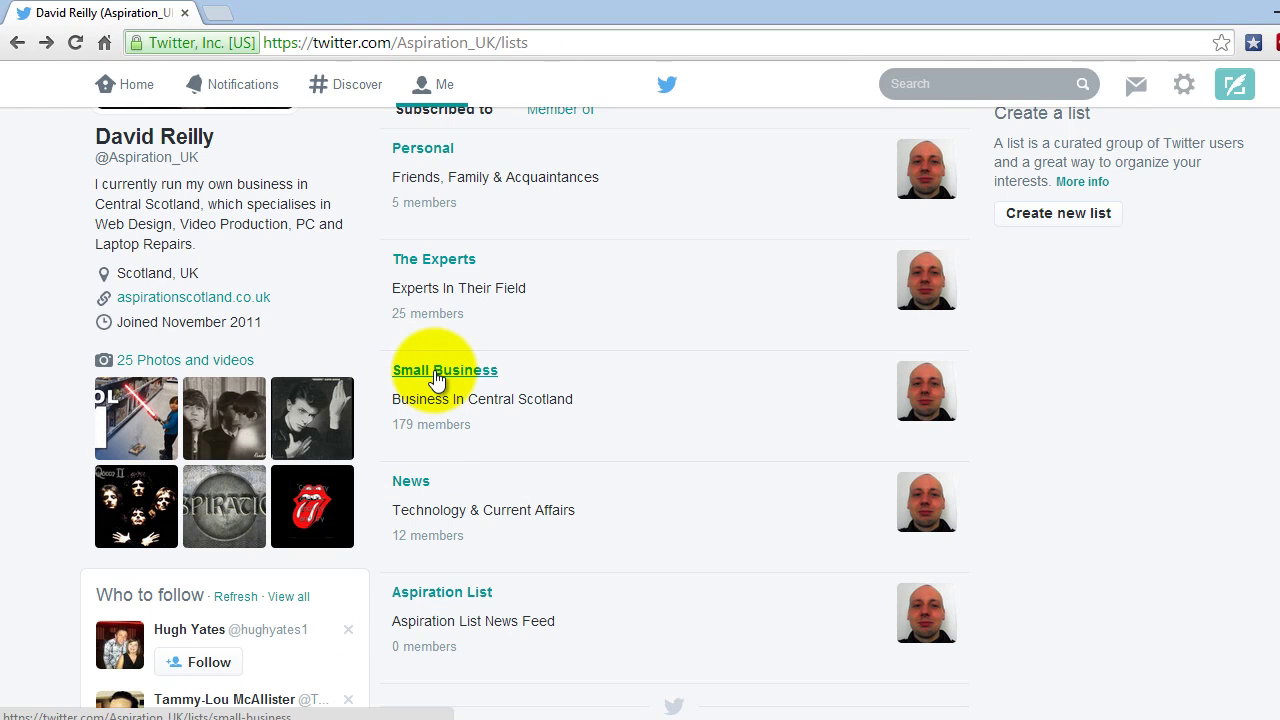
# - Try to view the Small Business list, and open the Local Businesses list from the Lists page instead
pyautogui.click(437, 372)
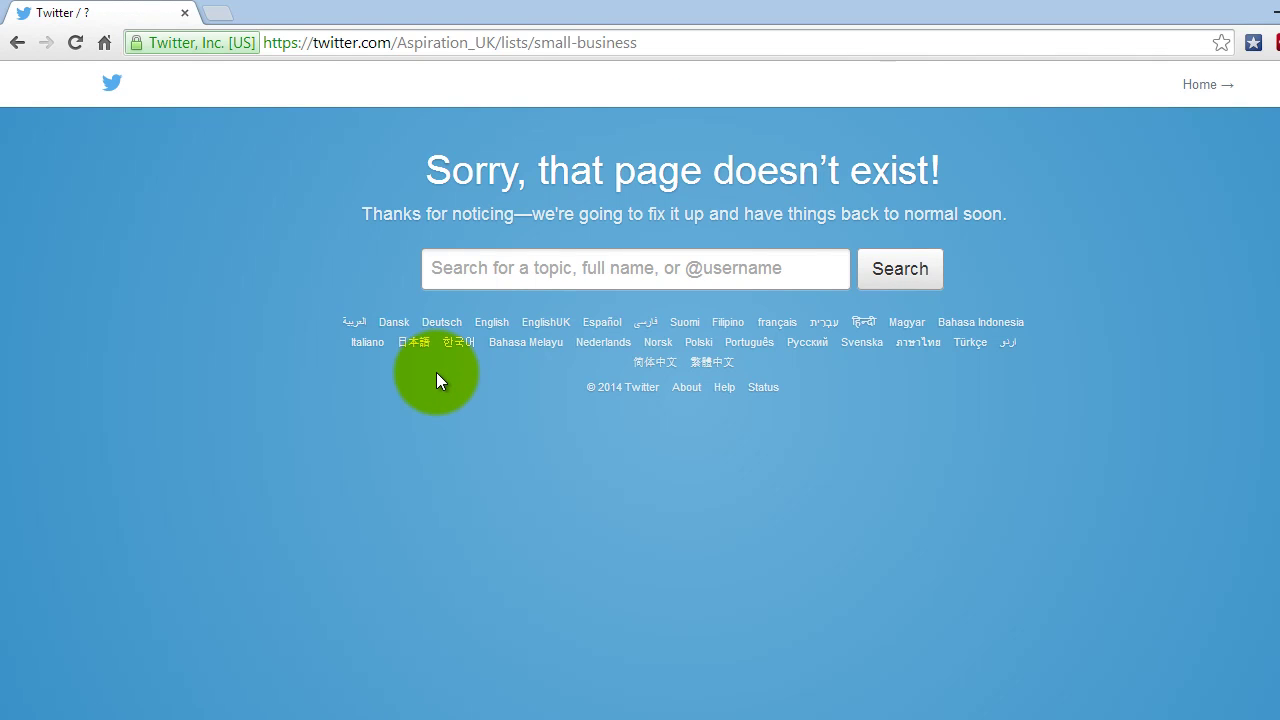
pyautogui.hotkey('alt', 'Left')
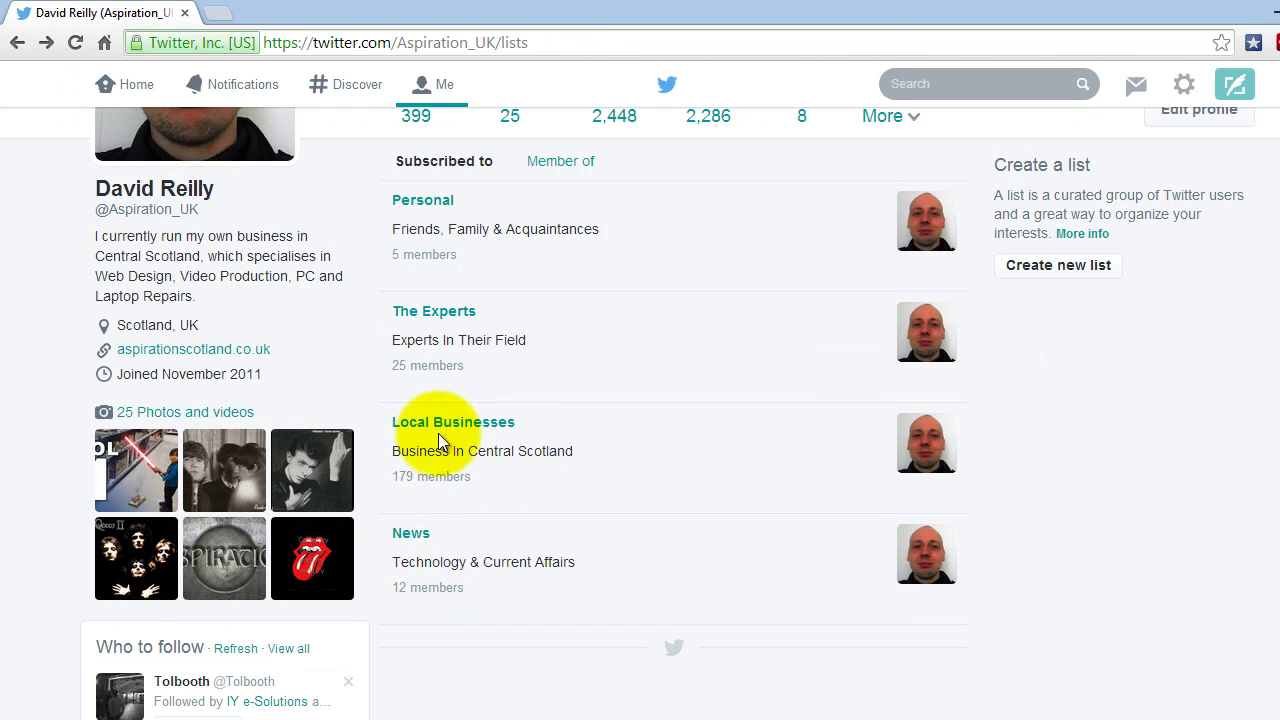
pyautogui.click(447, 424)
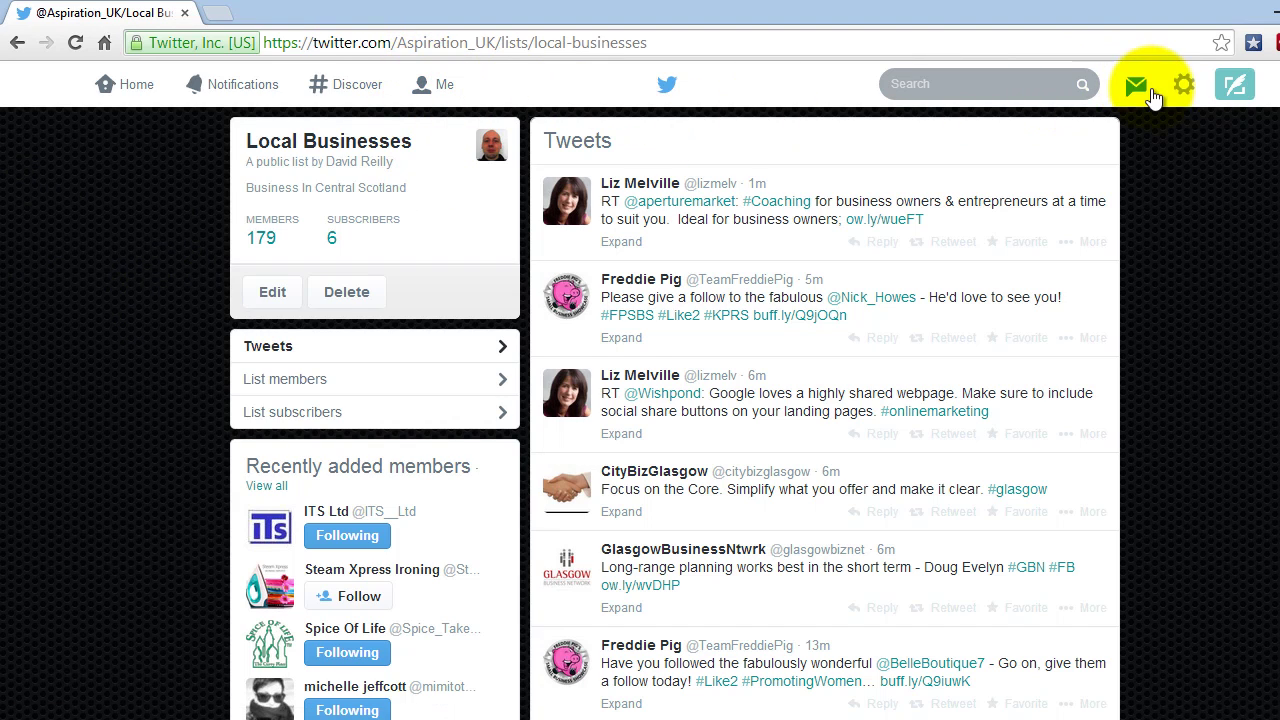
# - Open the own profile page and look over its header, bio and tweets
pyautogui.click(432, 92)
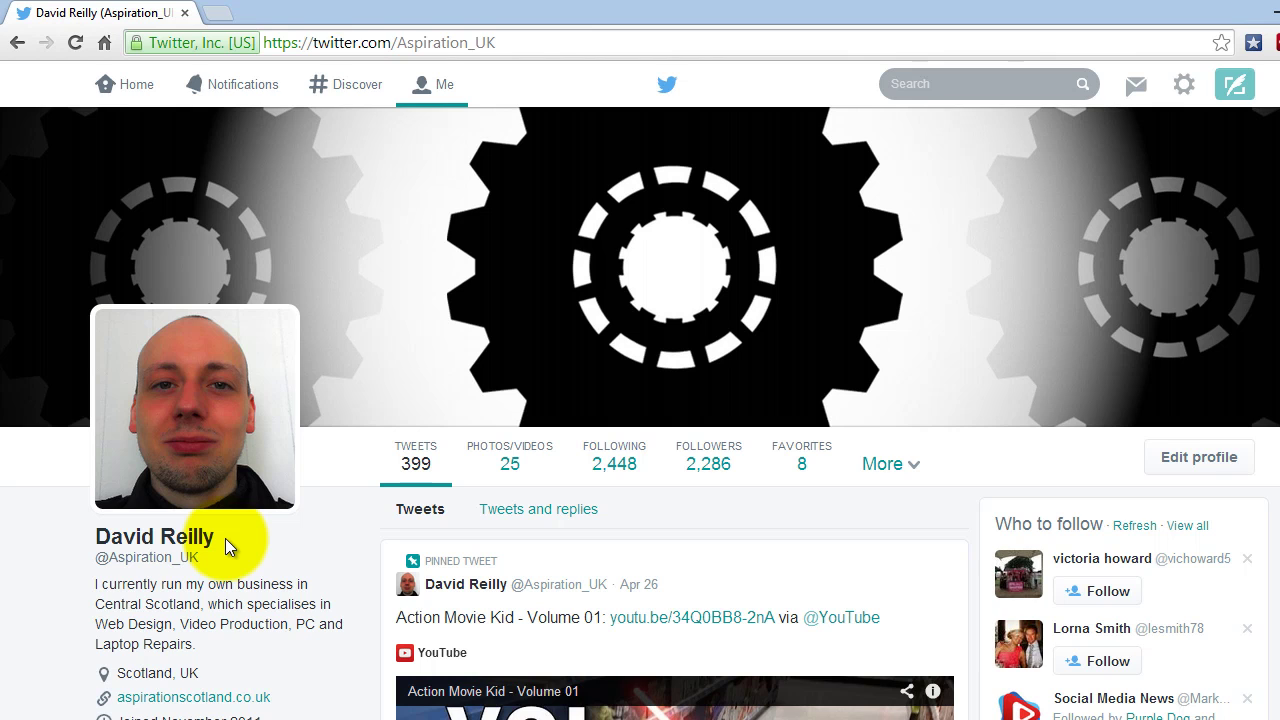
pyautogui.scroll(-2, 4, 584)
pyautogui.scroll(2, 3, 582)
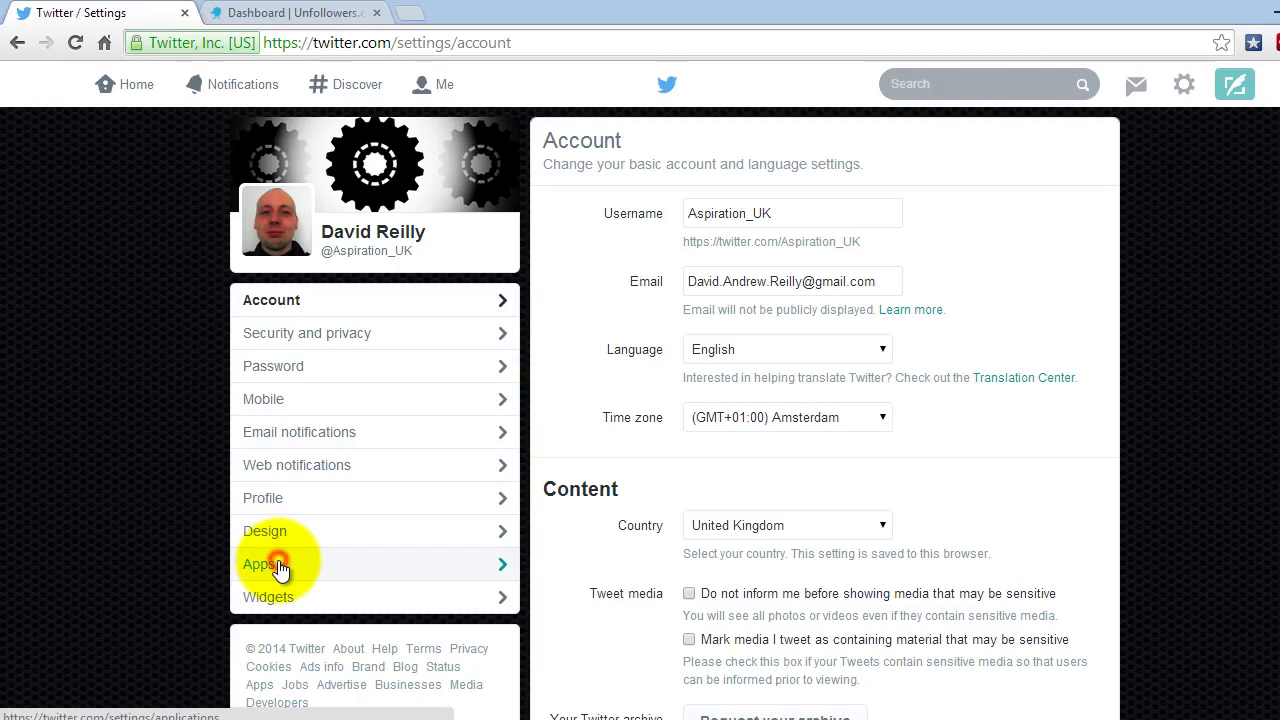
# - View the apps that can access the account, and try to visit the Unfollowers.me website from its entry
pyautogui.click(280, 563)
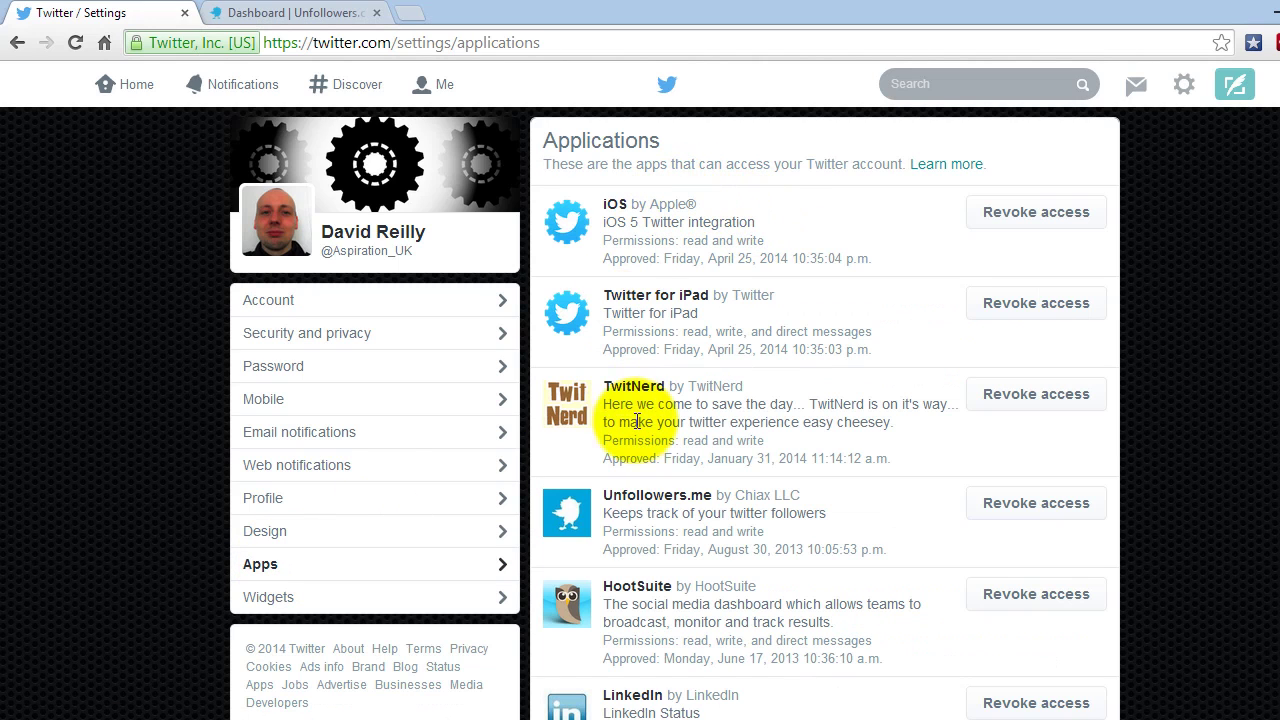
pyautogui.click(606, 494)
pyautogui.moveTo(606, 494); pyautogui.dragTo(708, 505)
pyautogui.rightClick(812, 497)
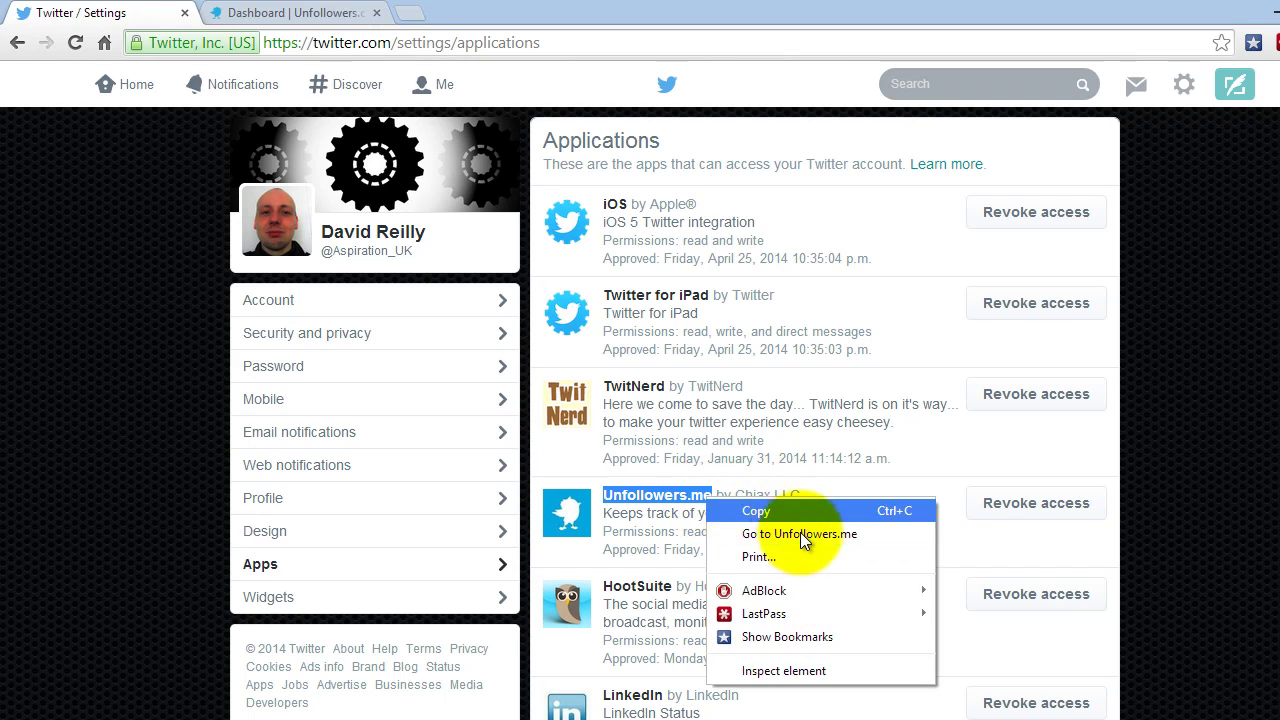
pyautogui.click(880, 531)
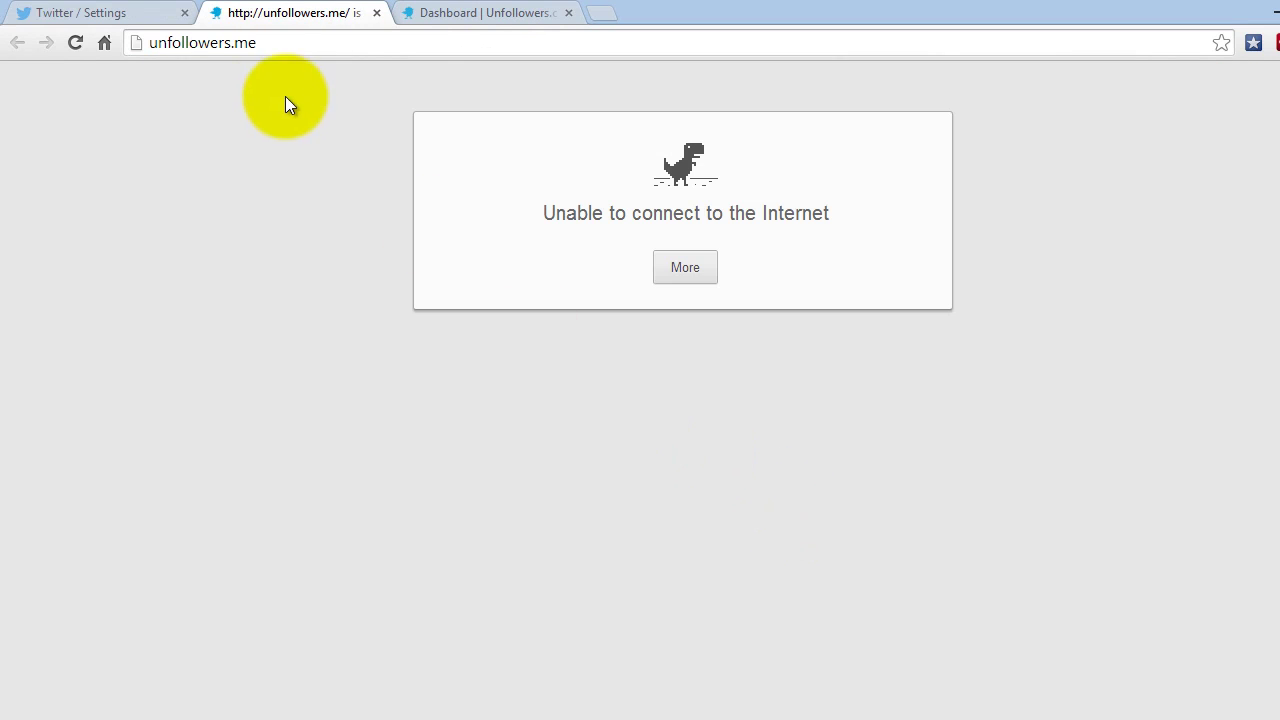
pyautogui.click(376, 12)
# - Deselect the Unfollowers.me name and look through the applications with account access, from iOS to LinkedIn
pyautogui.rightClick(708, 502)
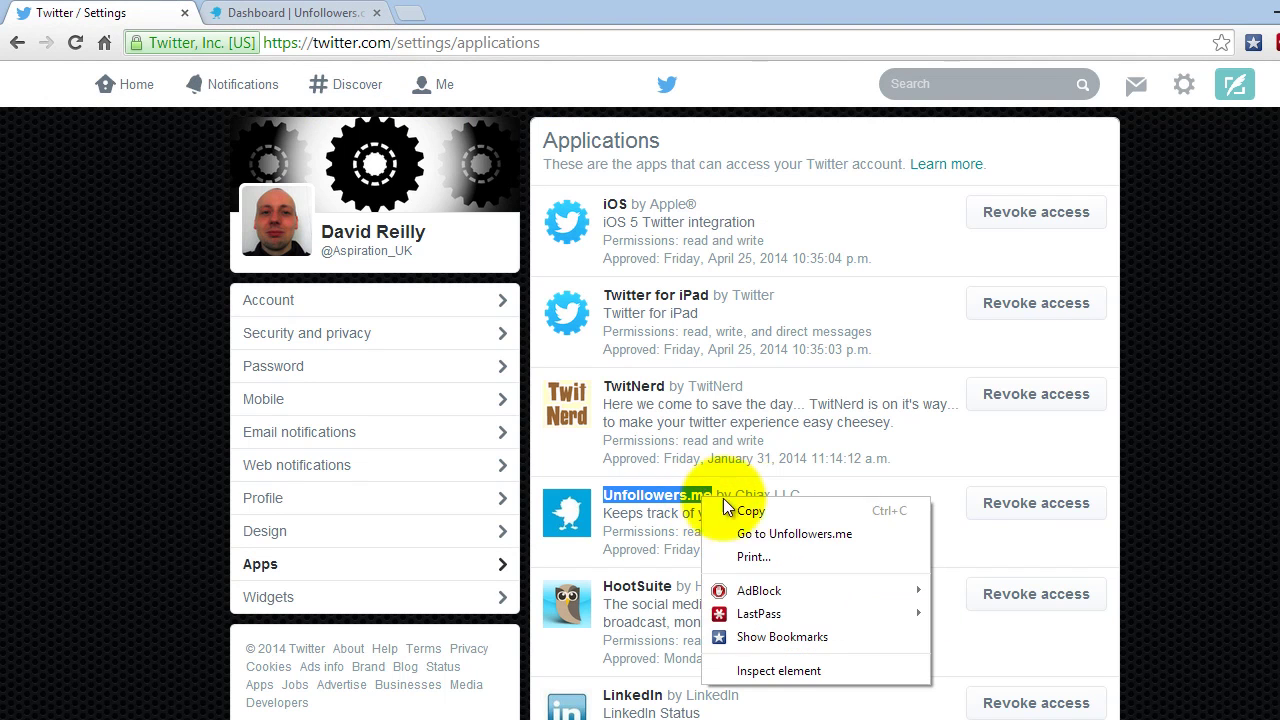
pyautogui.click(638, 508)
pyautogui.moveTo(980, 125); pyautogui.dragTo(1040, 229)
pyautogui.click(1188, 377)
pyautogui.scroll(-1, 1188, 377)
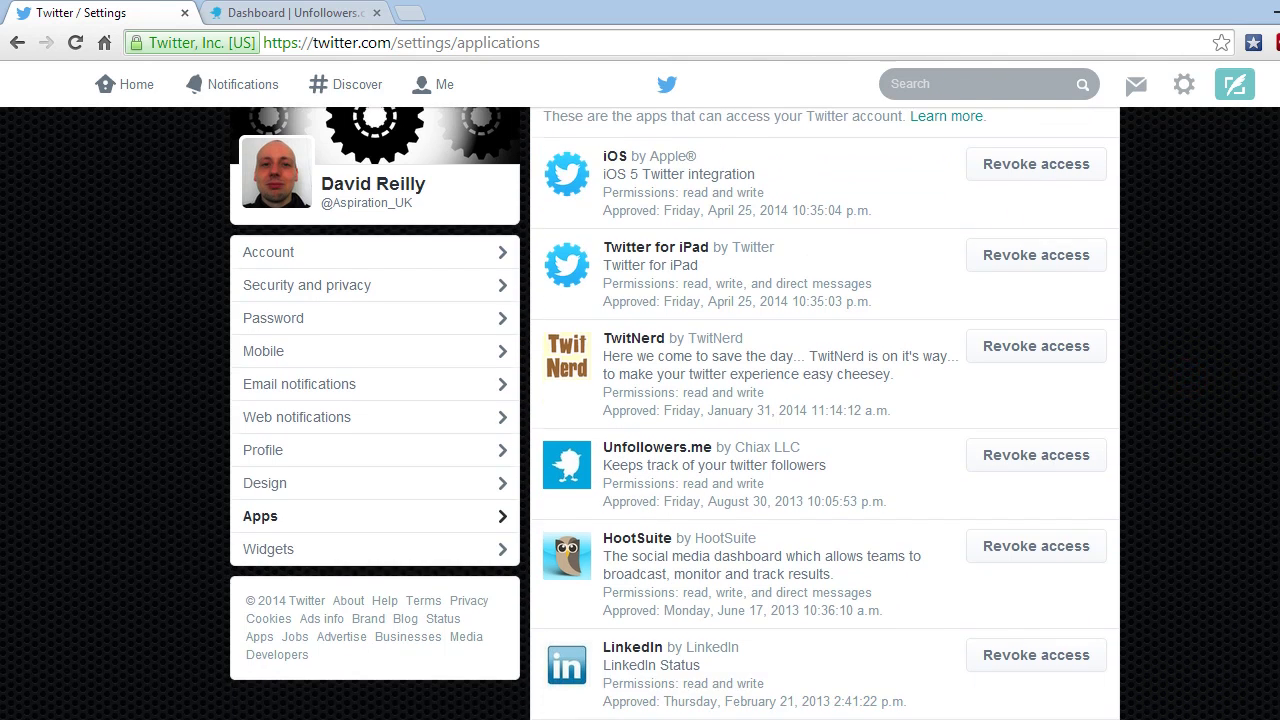